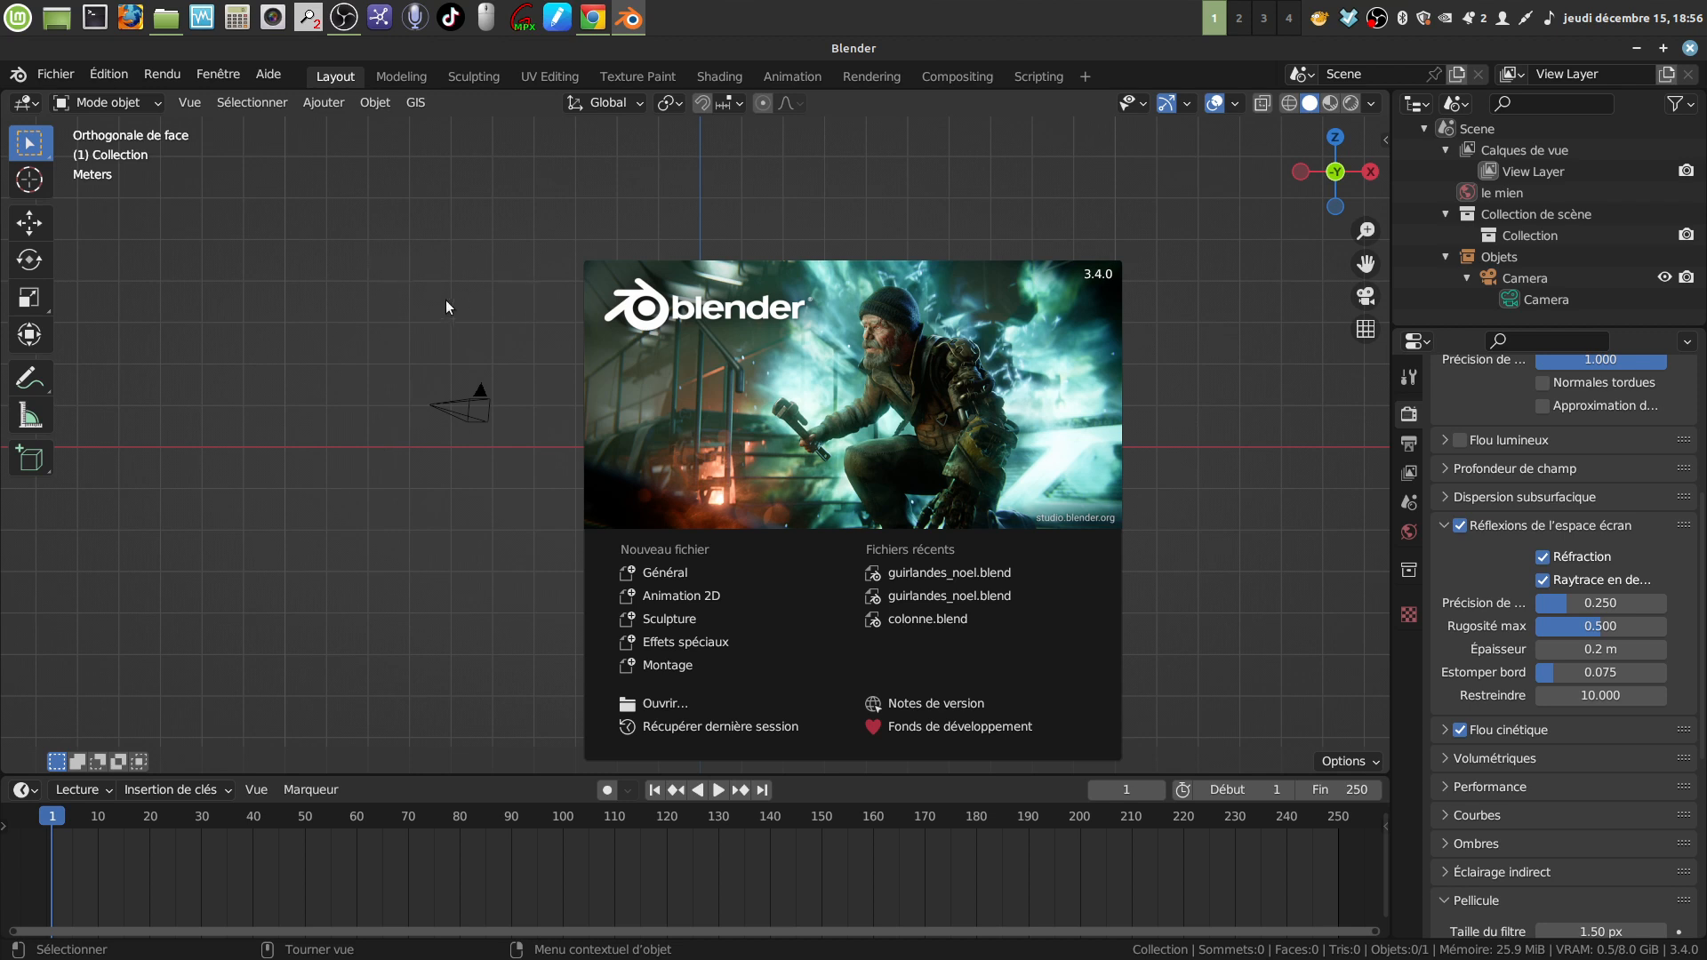
# Add a UV sphere mesh at the scene origin and apply smooth shading to it
pyautogui.click(487, 294)
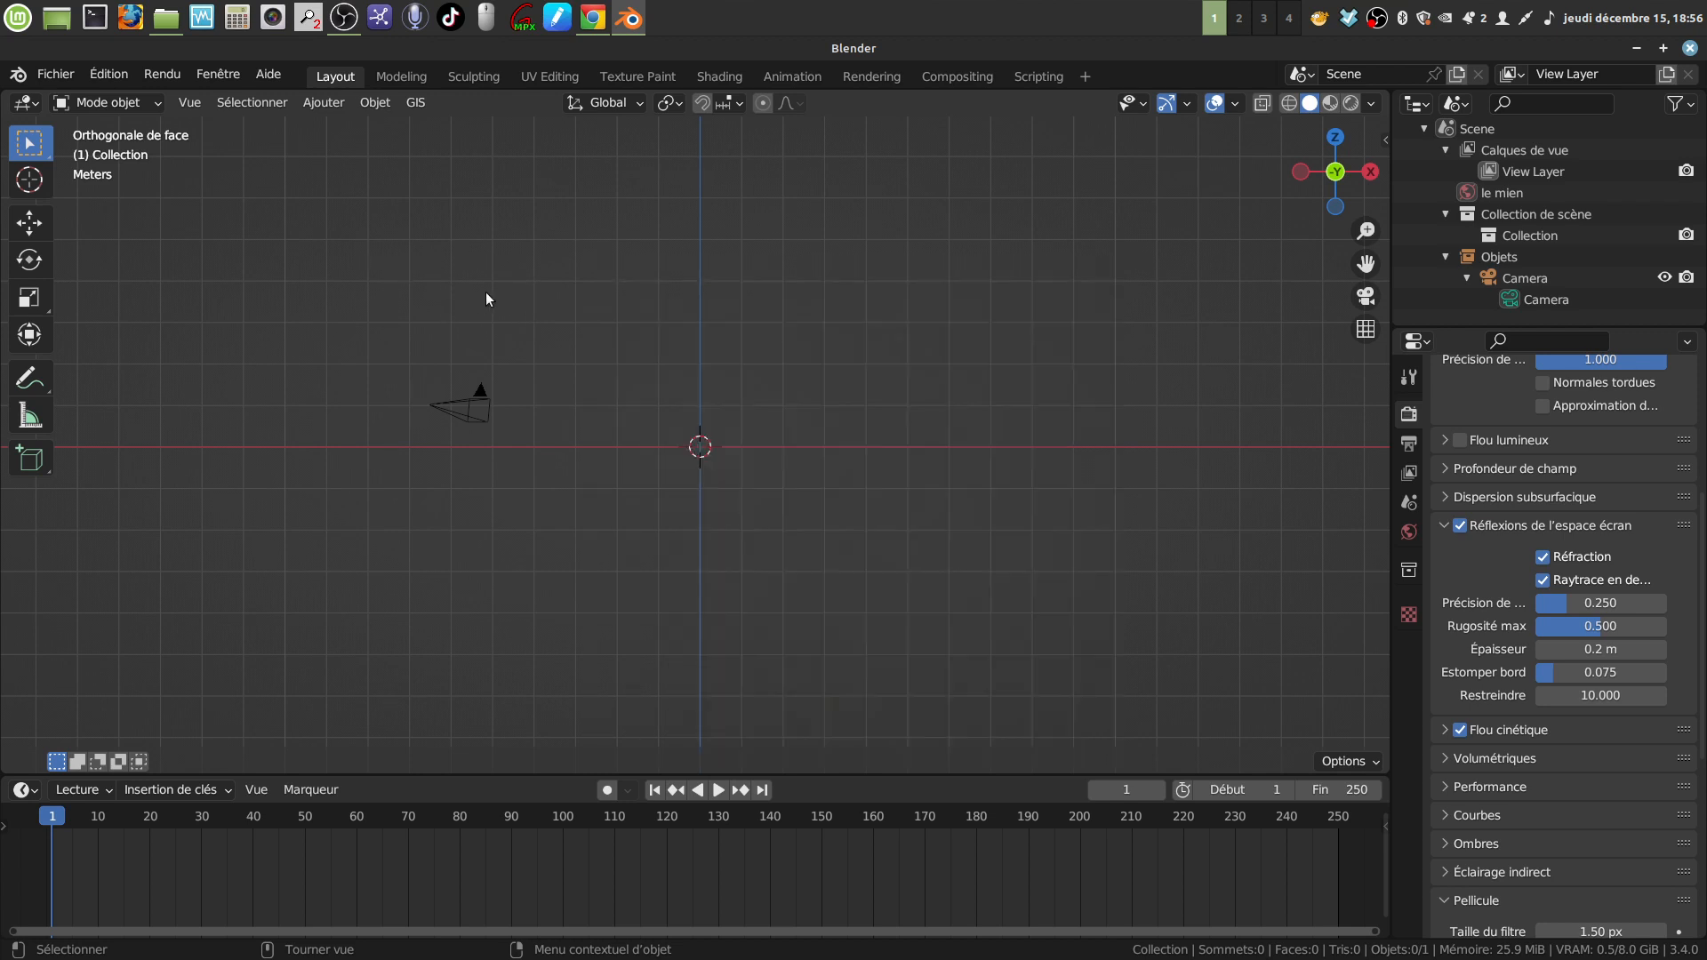
pyautogui.click(308, 104)
pyautogui.moveTo(360, 126)
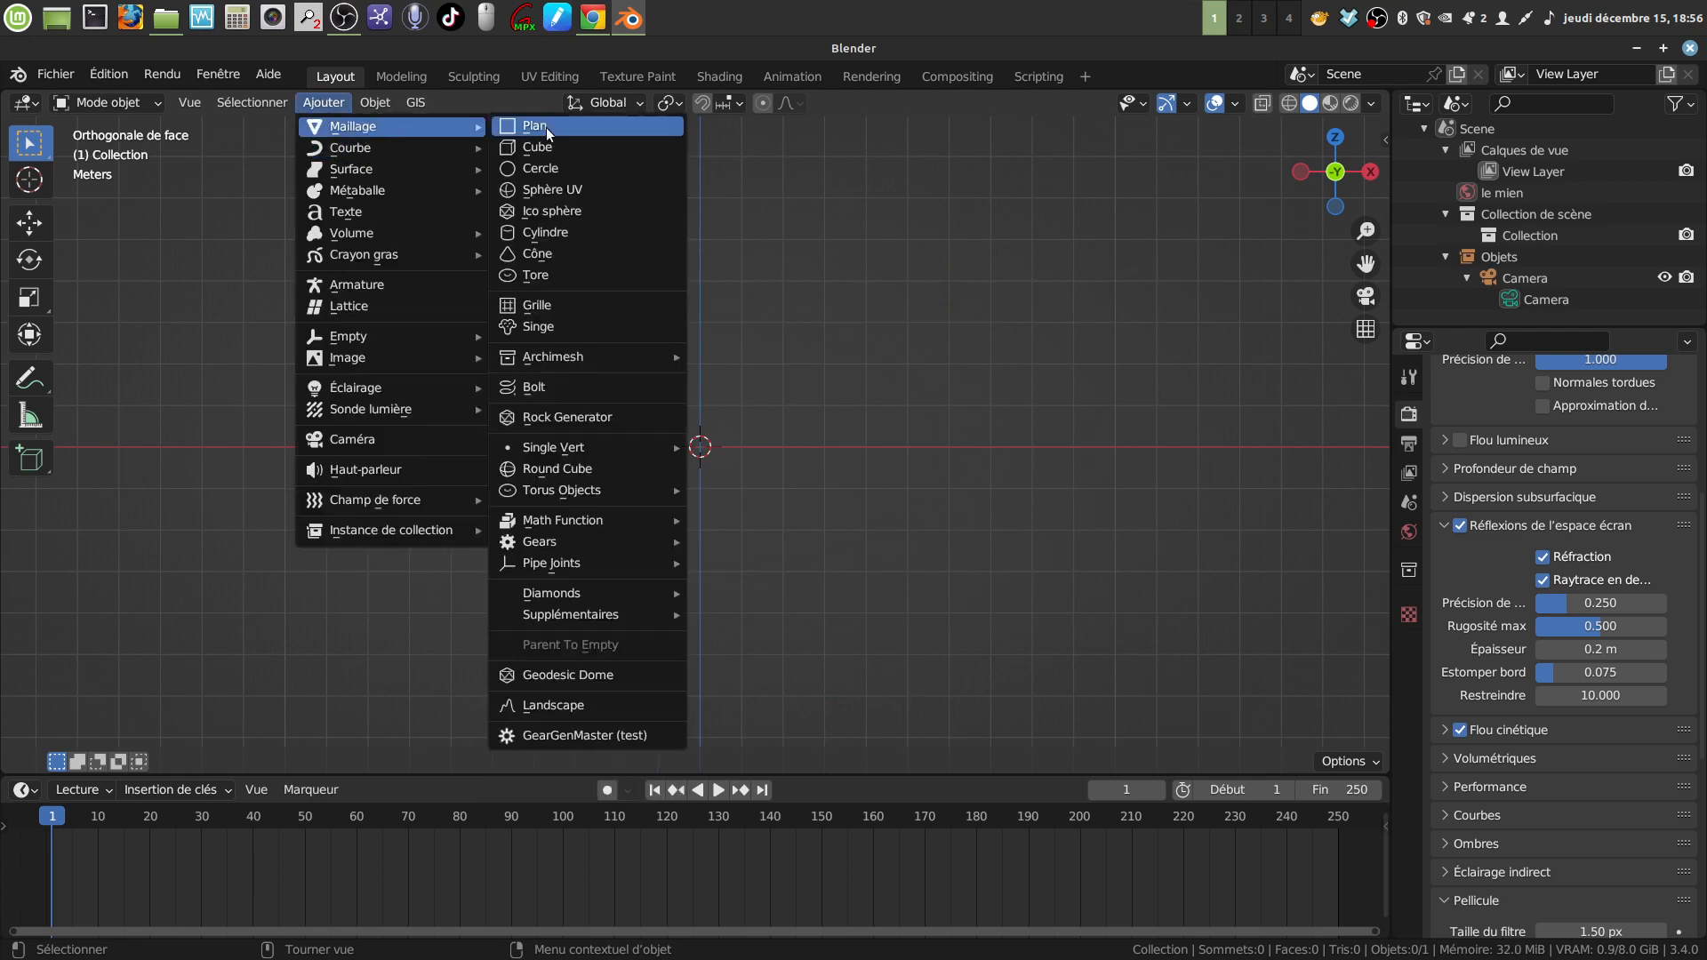
pyautogui.click(569, 190)
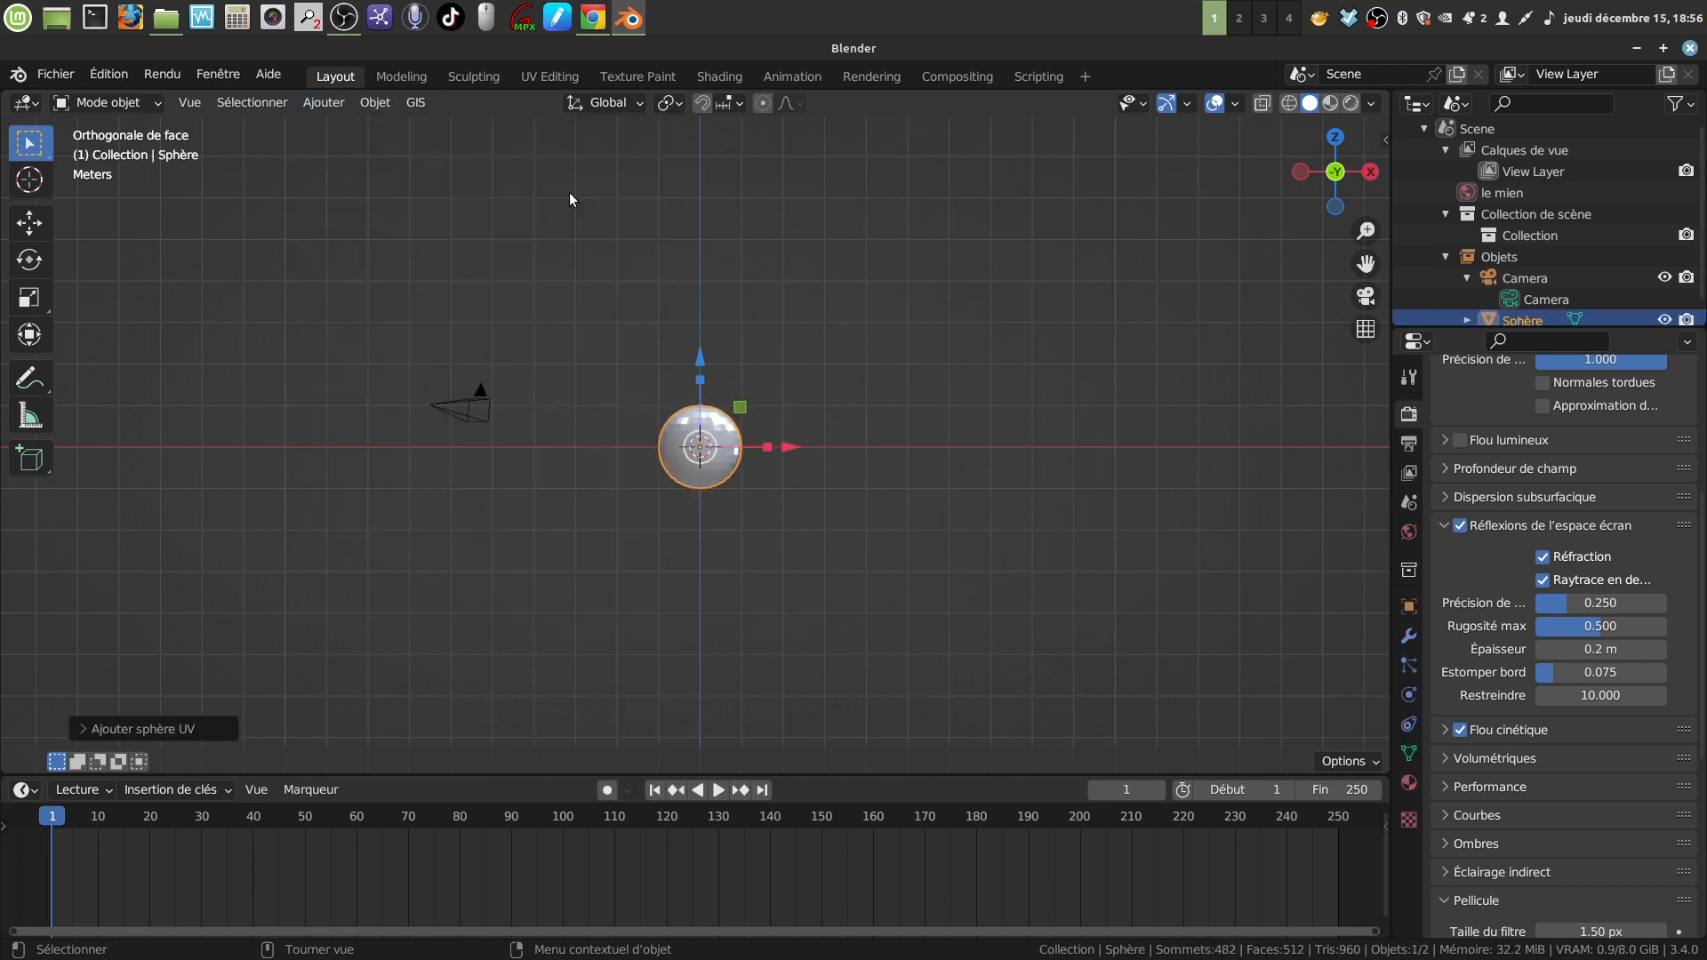
pyautogui.rightClick(705, 485)
pyautogui.click(697, 472)
pyautogui.scroll(4, 891, 537)
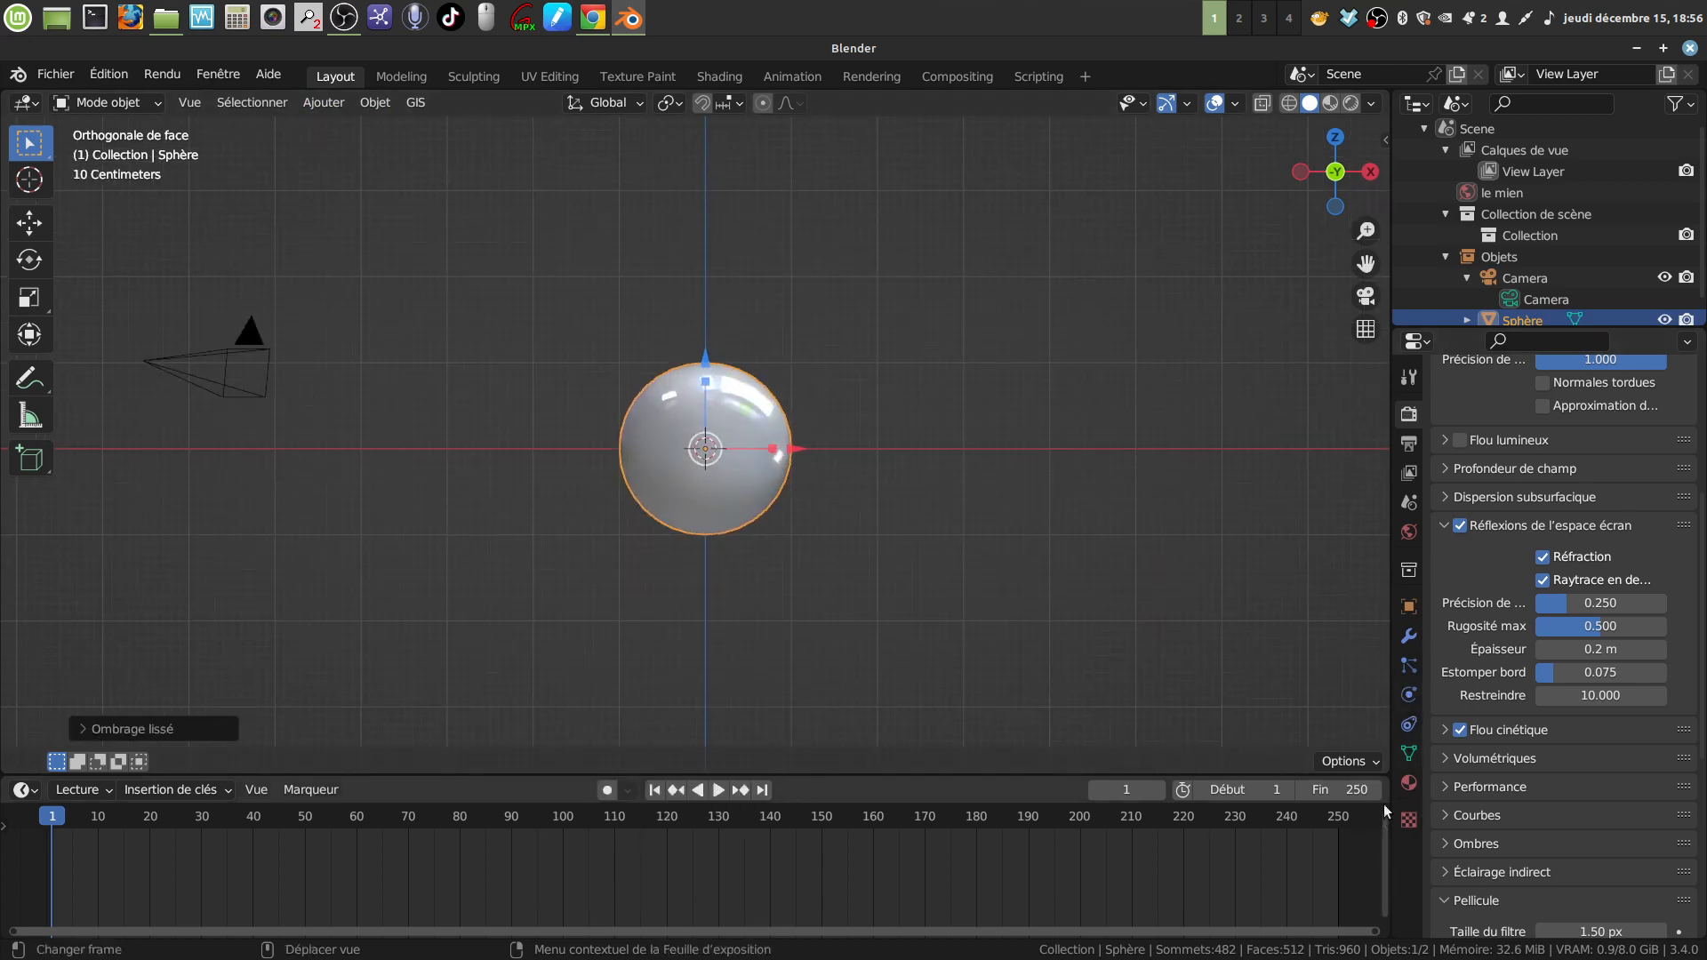
# Give the sphere a Subdivision Surface modifier with viewport level 2 and apply it to the mesh
pyautogui.click(1409, 635)
pyautogui.click(1511, 410)
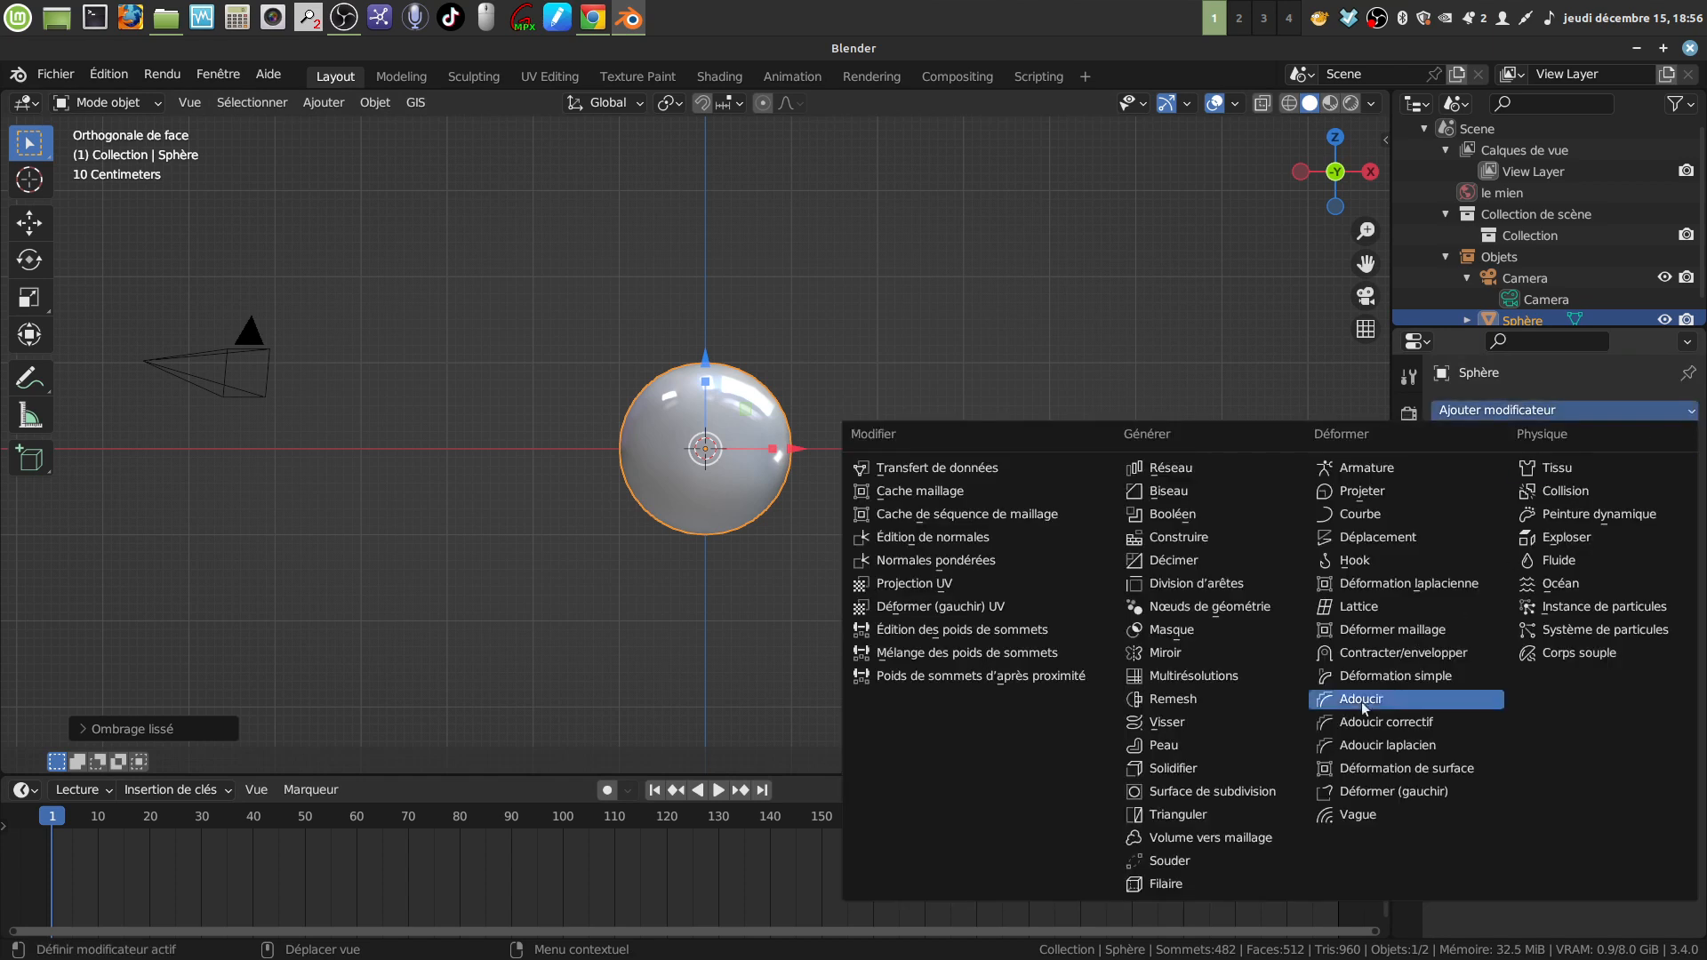
pyautogui.click(1235, 792)
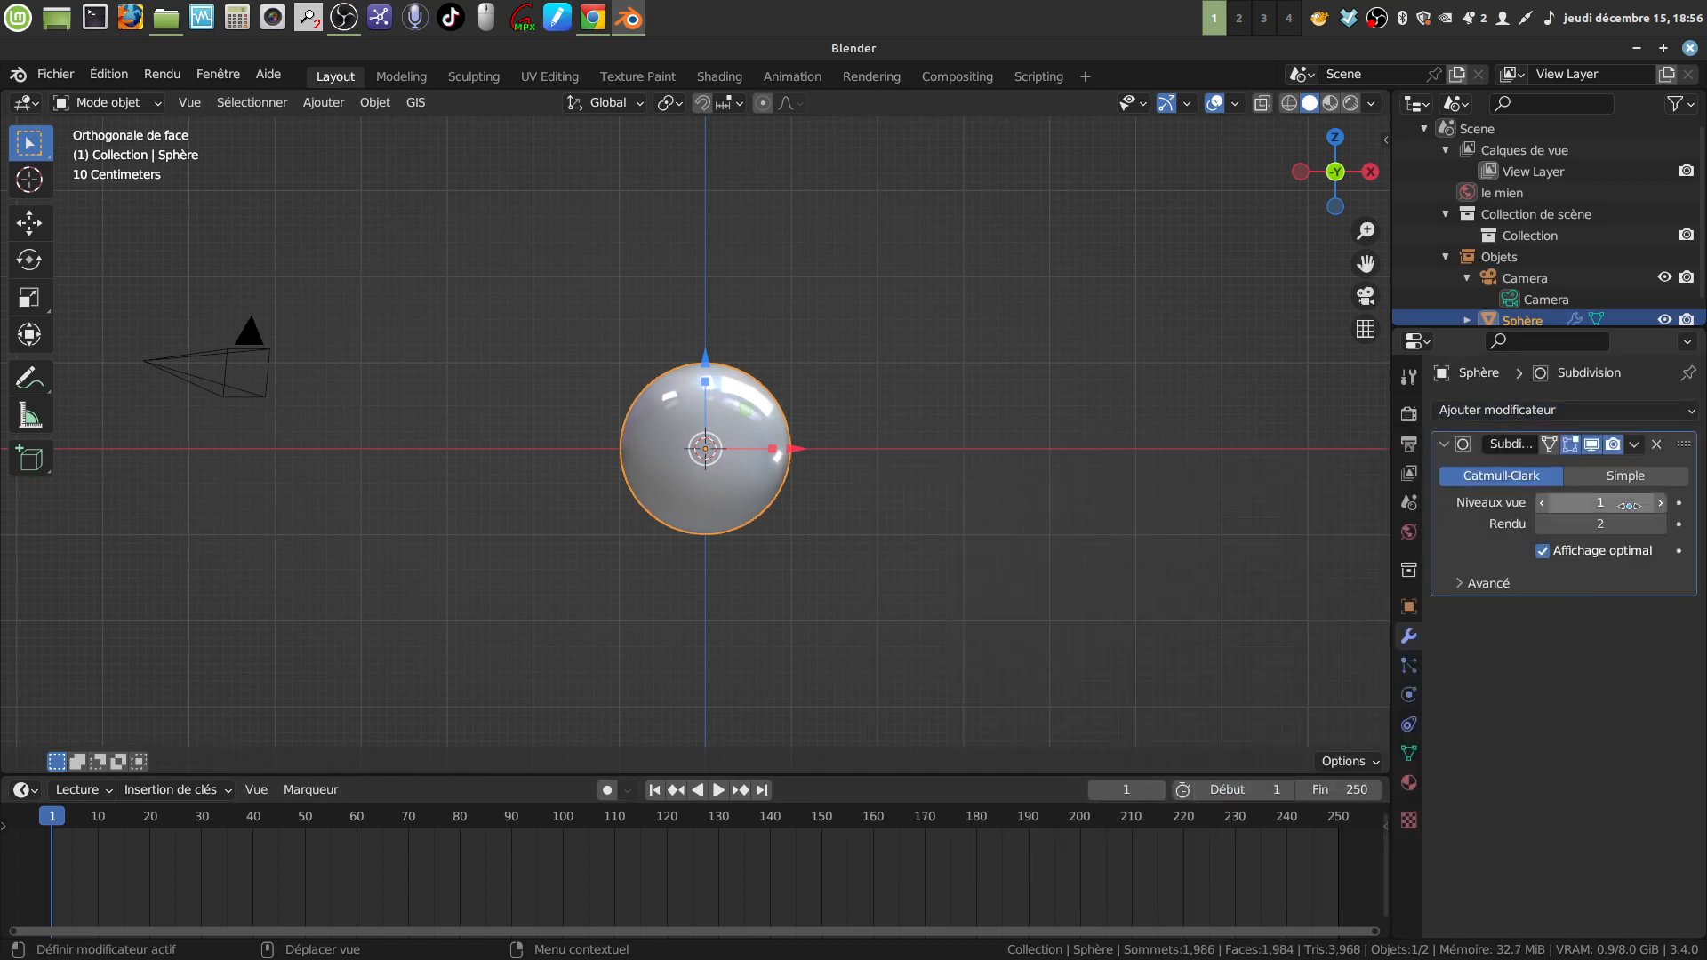
pyautogui.click(1660, 503)
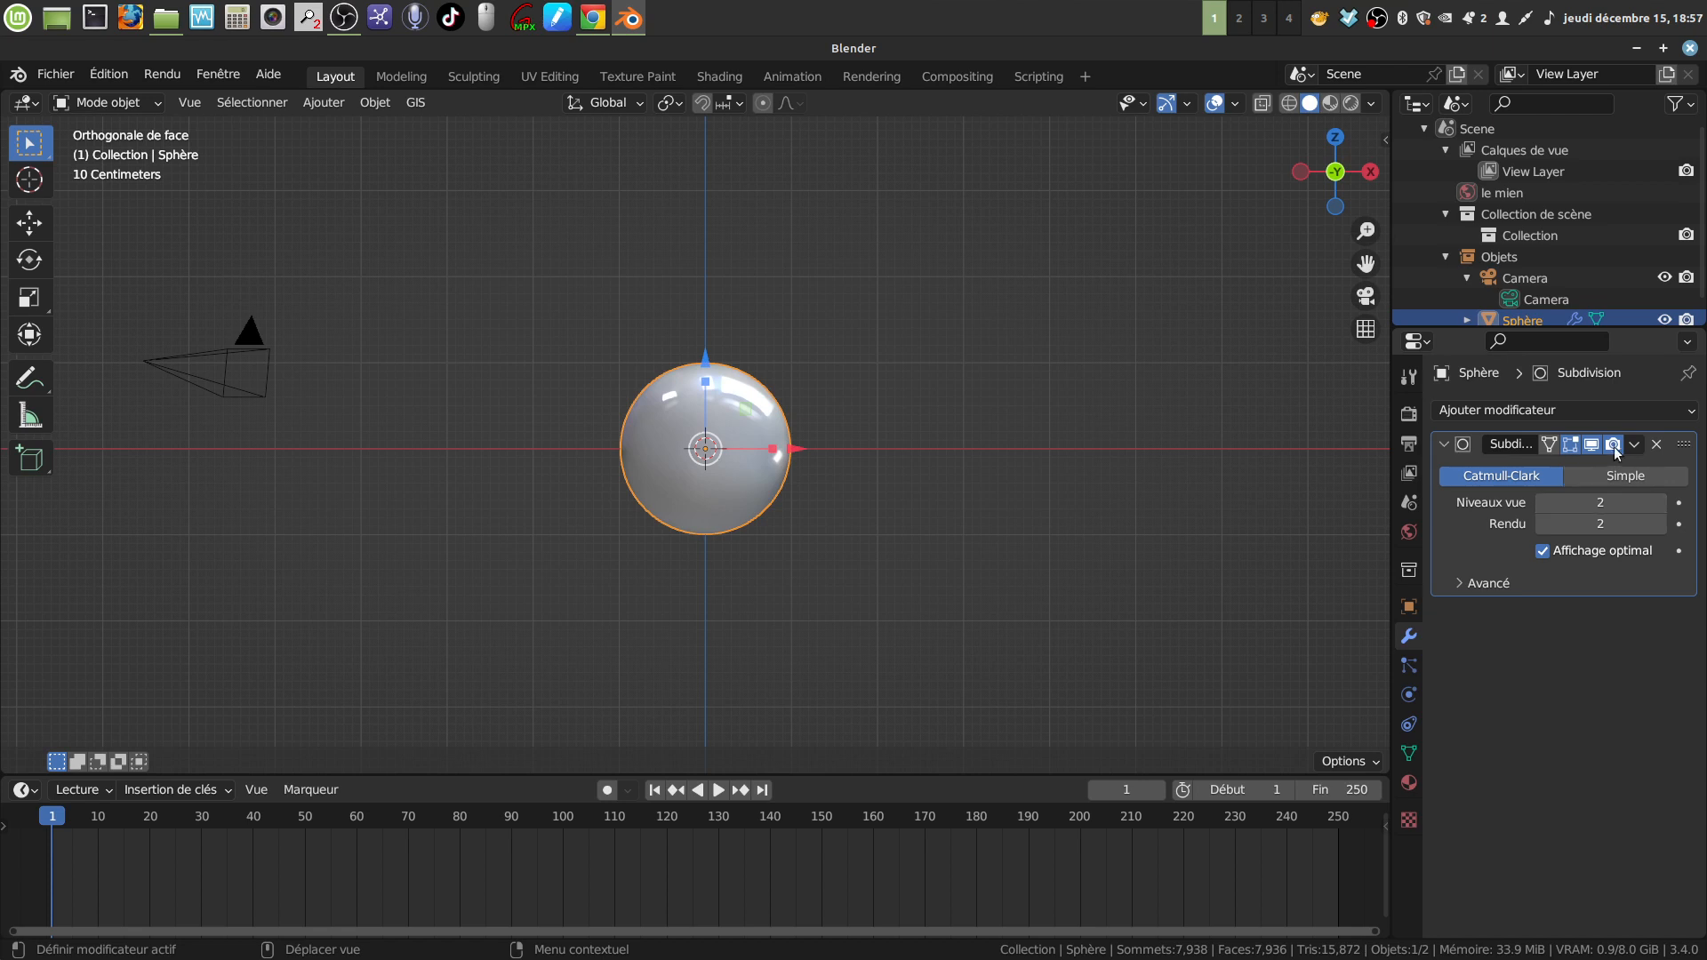
pyautogui.click(1634, 445)
pyautogui.click(1581, 475)
pyautogui.scroll(2, 800, 491)
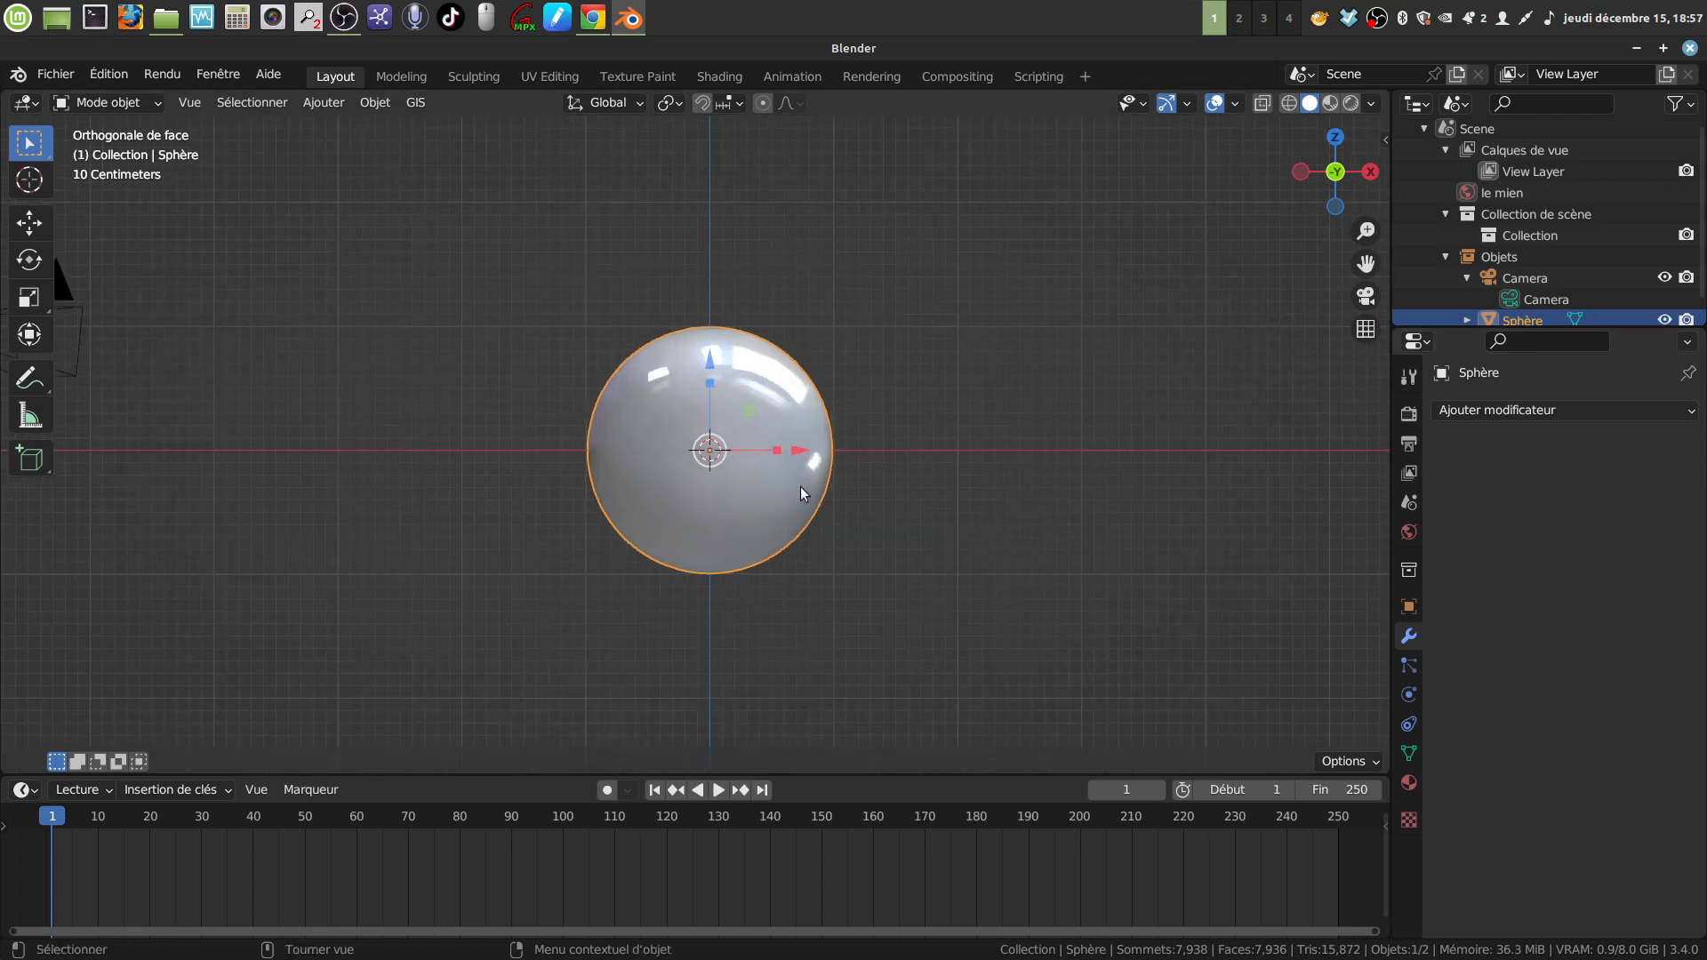
pyautogui.scroll(-5, 792, 508)
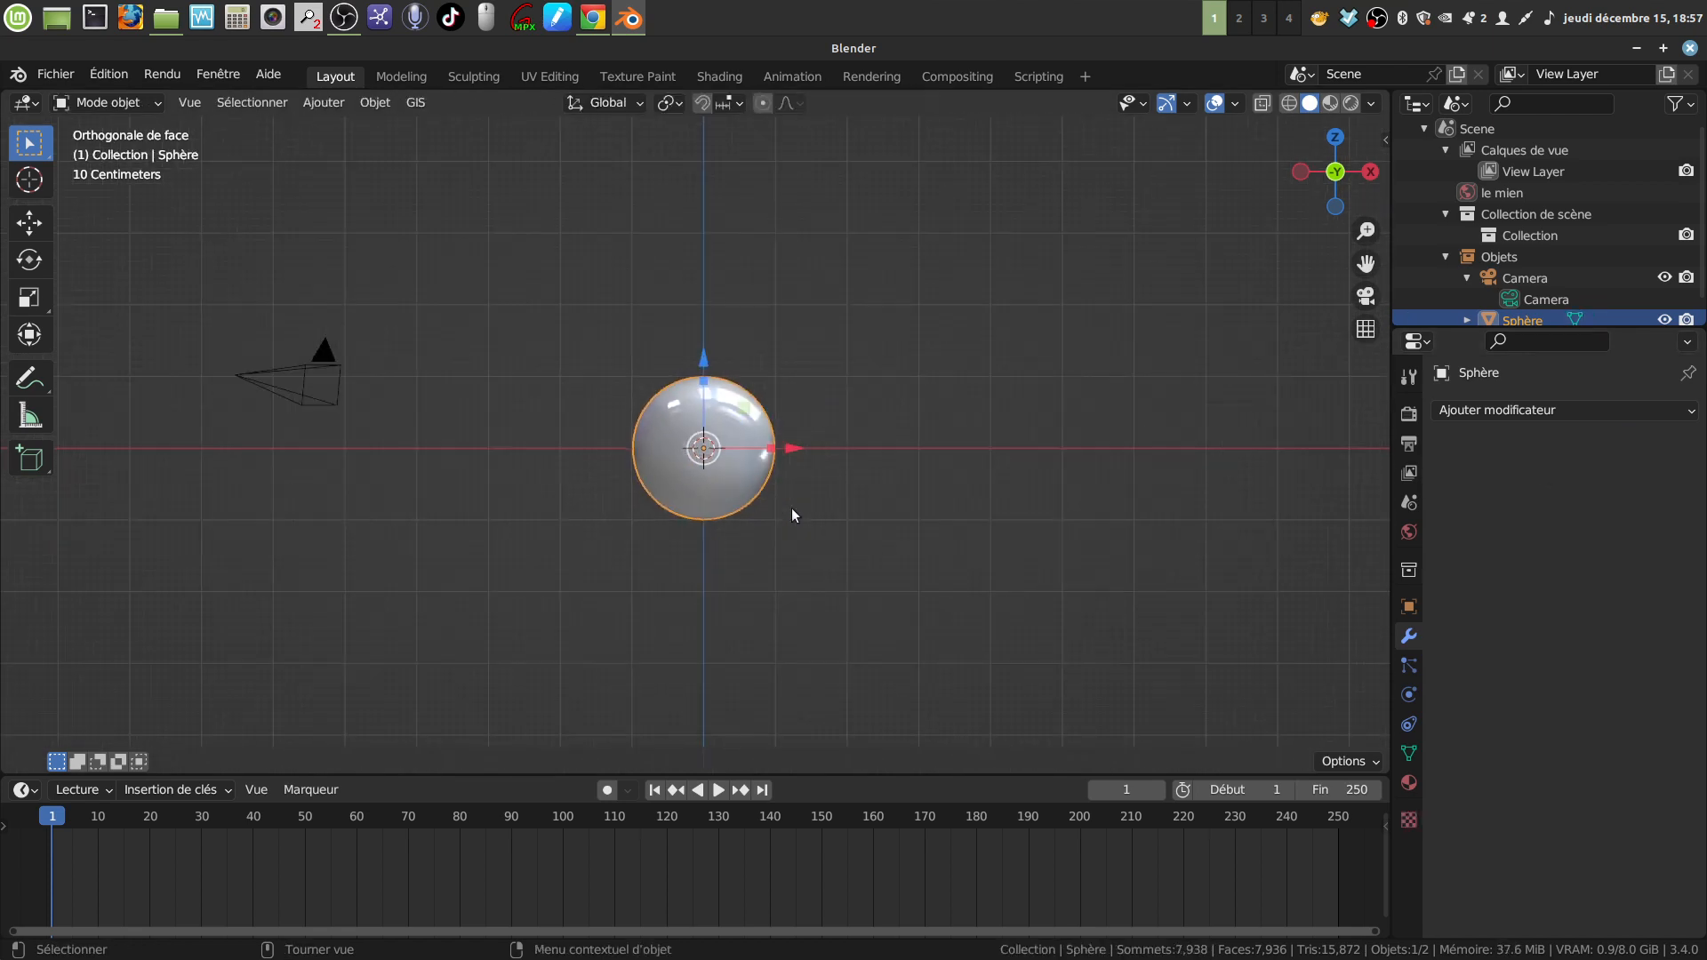
pyautogui.moveTo(791, 508)
pyautogui.keyDown('shift'); pyautogui.mouseDown(button='middle')
pyautogui.moveTo(783, 466)
pyautogui.moveTo(769, 505)
pyautogui.mouseUp(button='middle'); pyautogui.keyUp('shift')
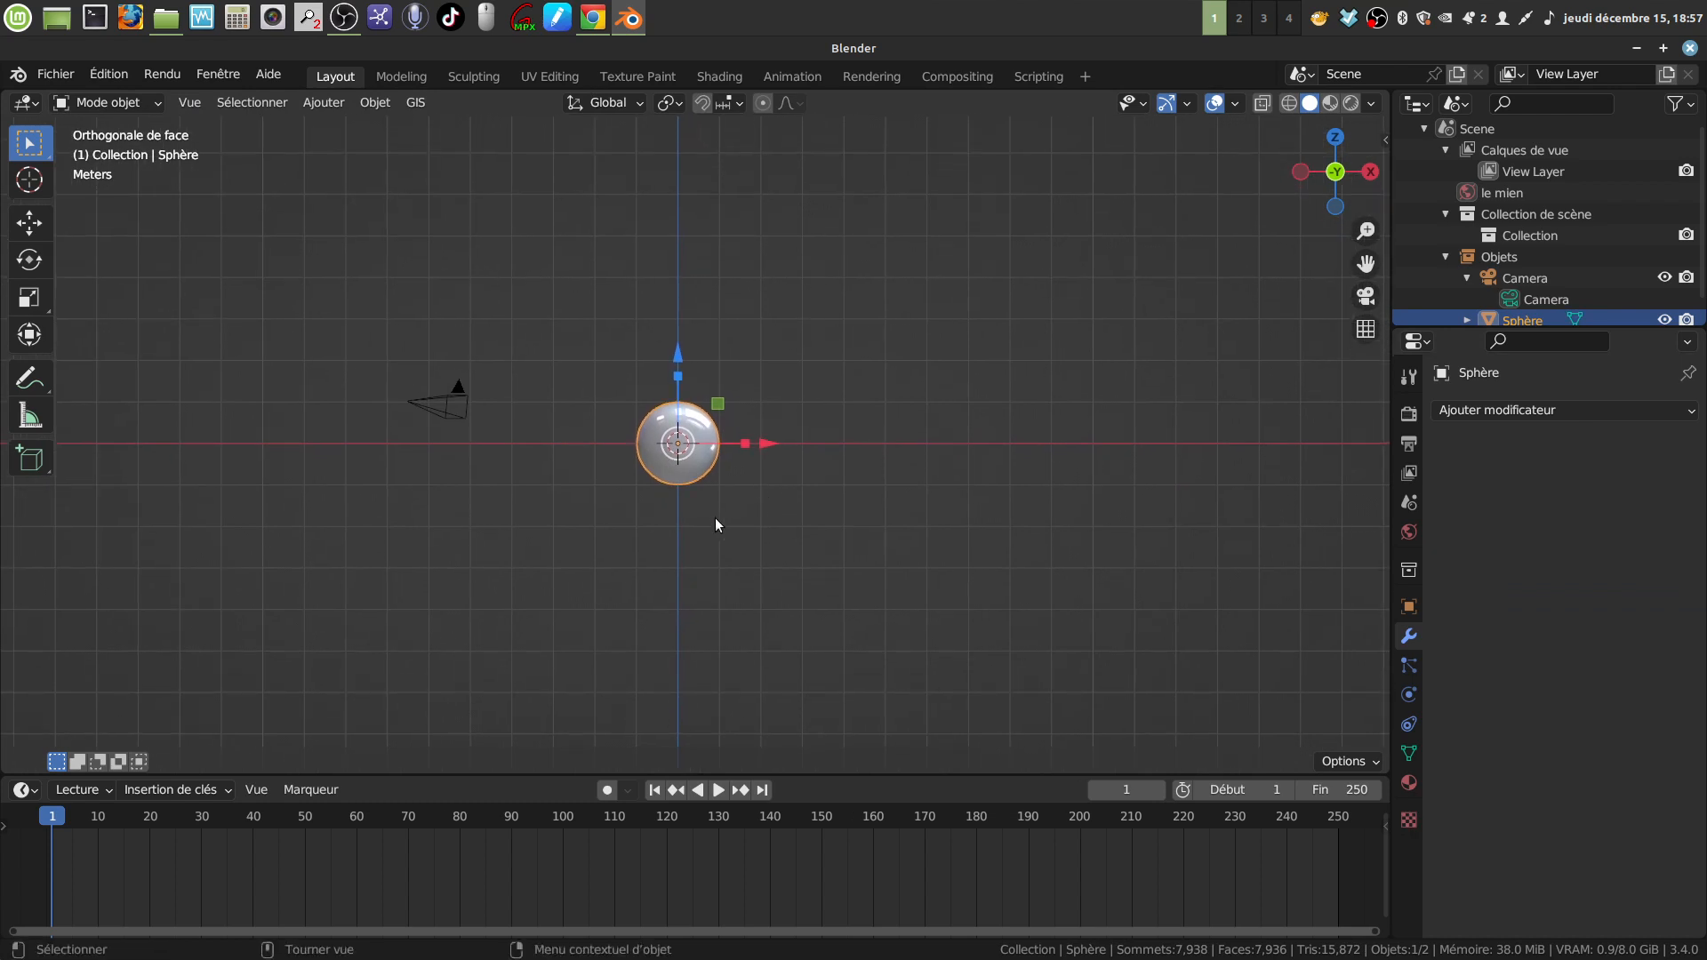
pyautogui.scroll(2, 830, 537)
pyautogui.scroll(1, 830, 537)
pyautogui.scroll(-1, 831, 537)
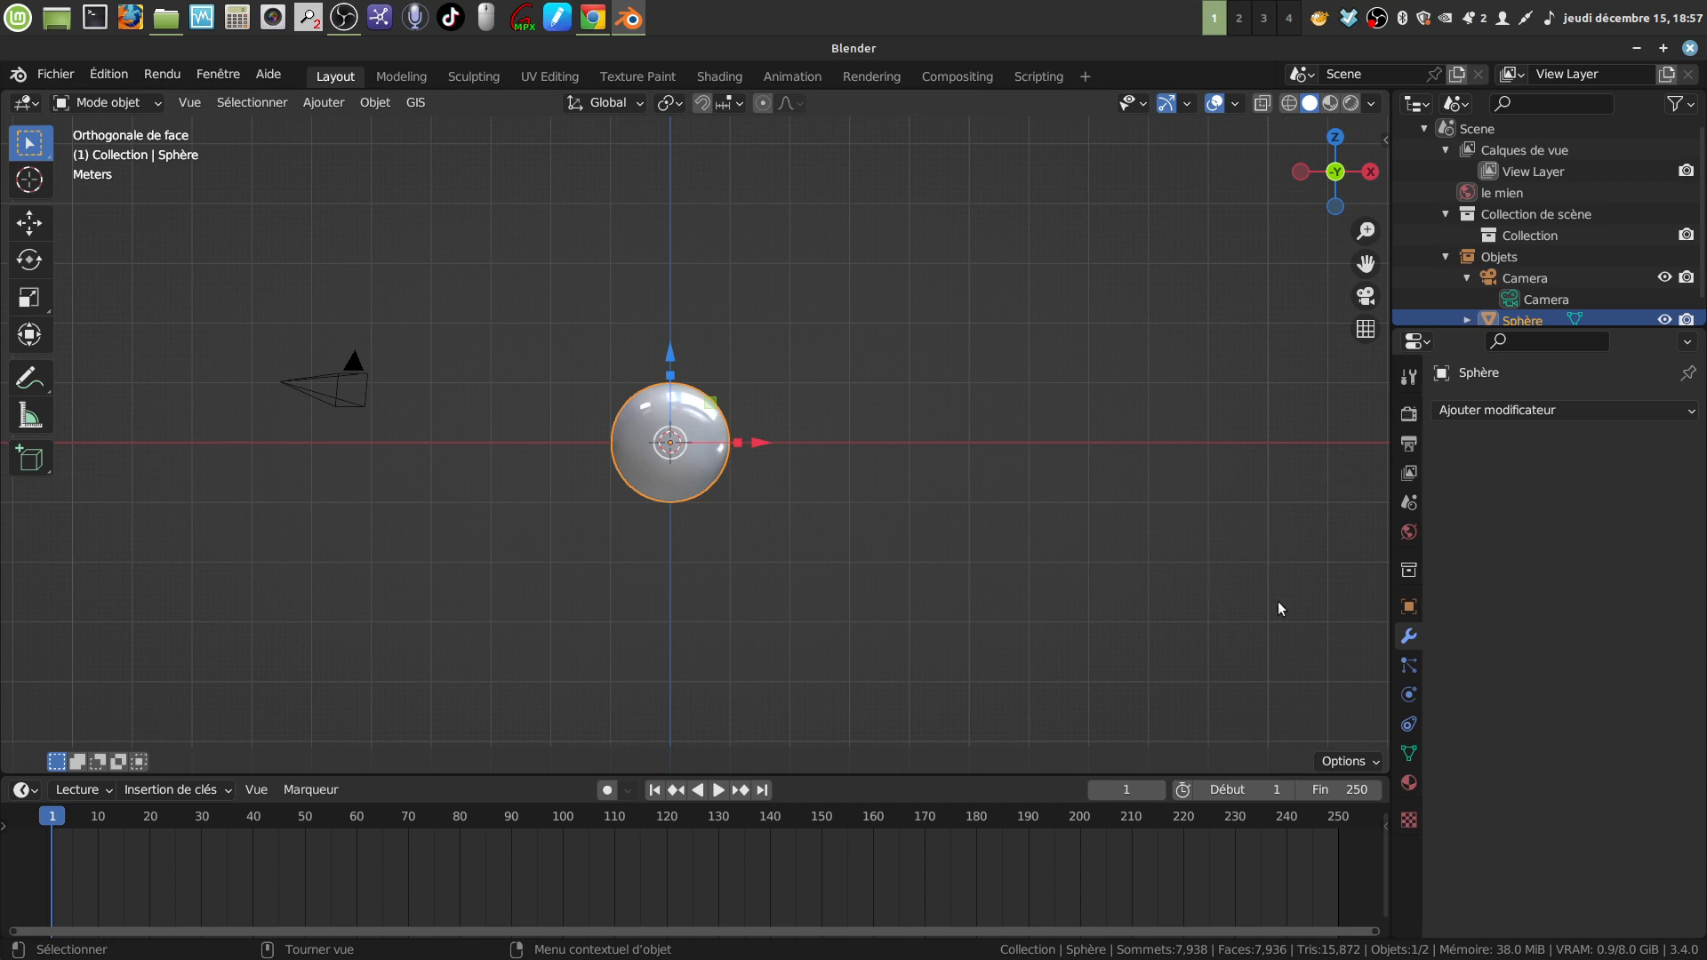
# Add a base shape key and a second shape key to the sphere's mesh data
pyautogui.click(1409, 754)
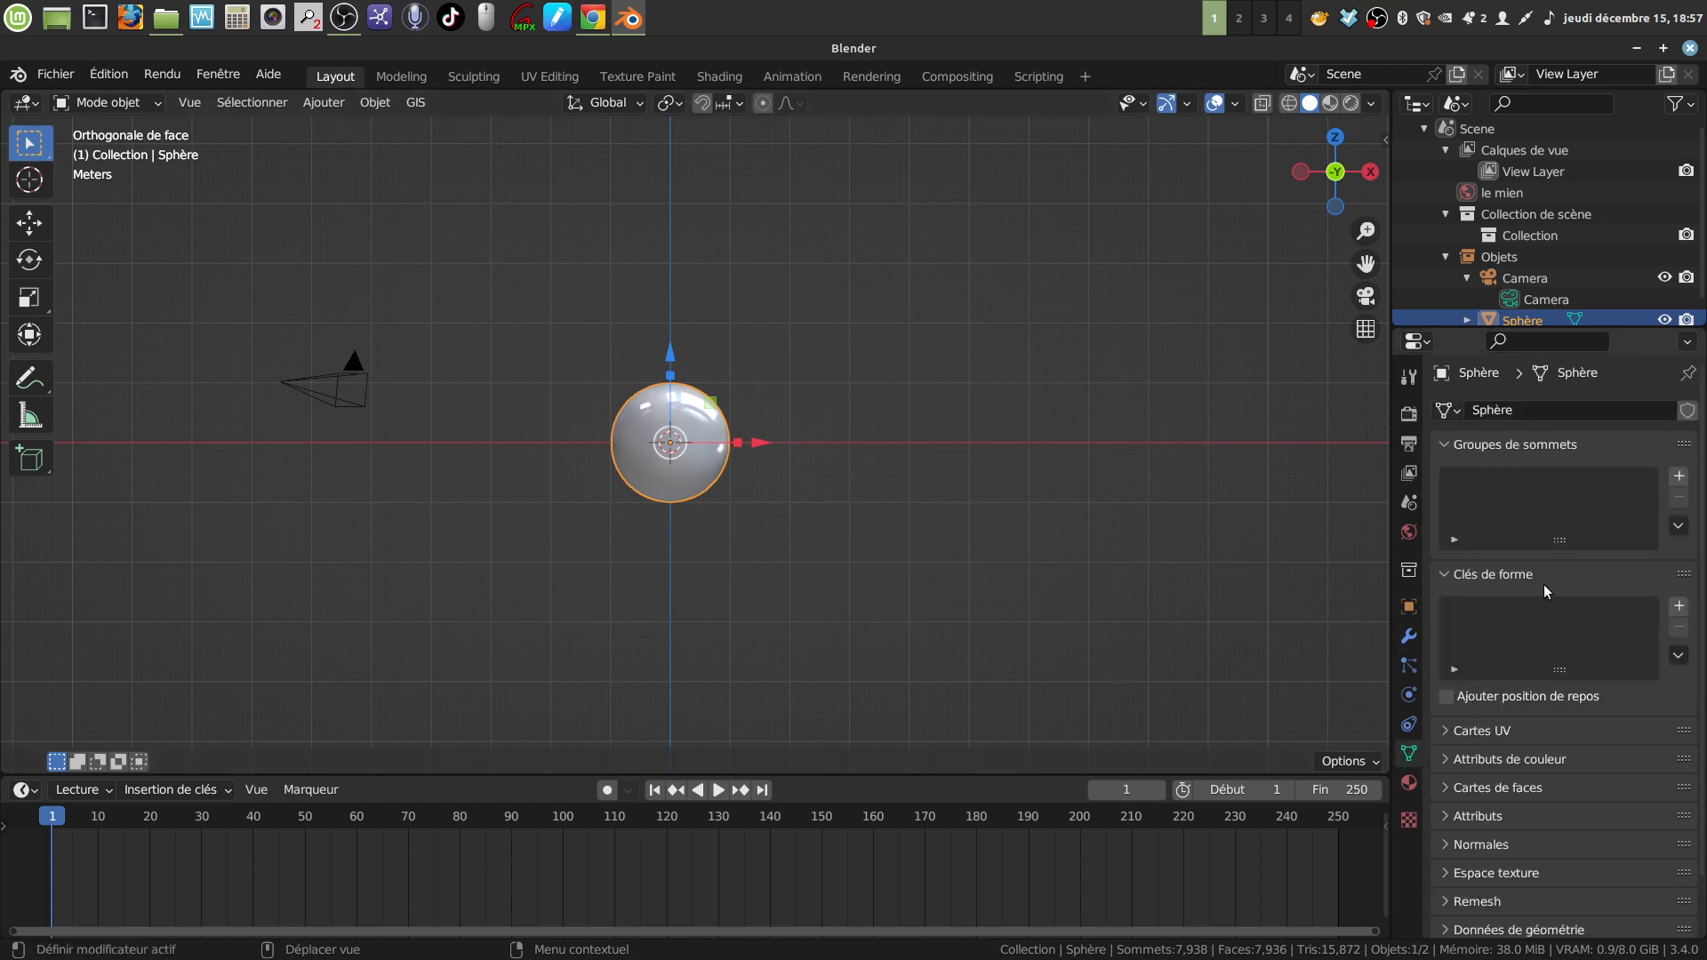
pyautogui.click(1680, 607)
pyautogui.click(1680, 608)
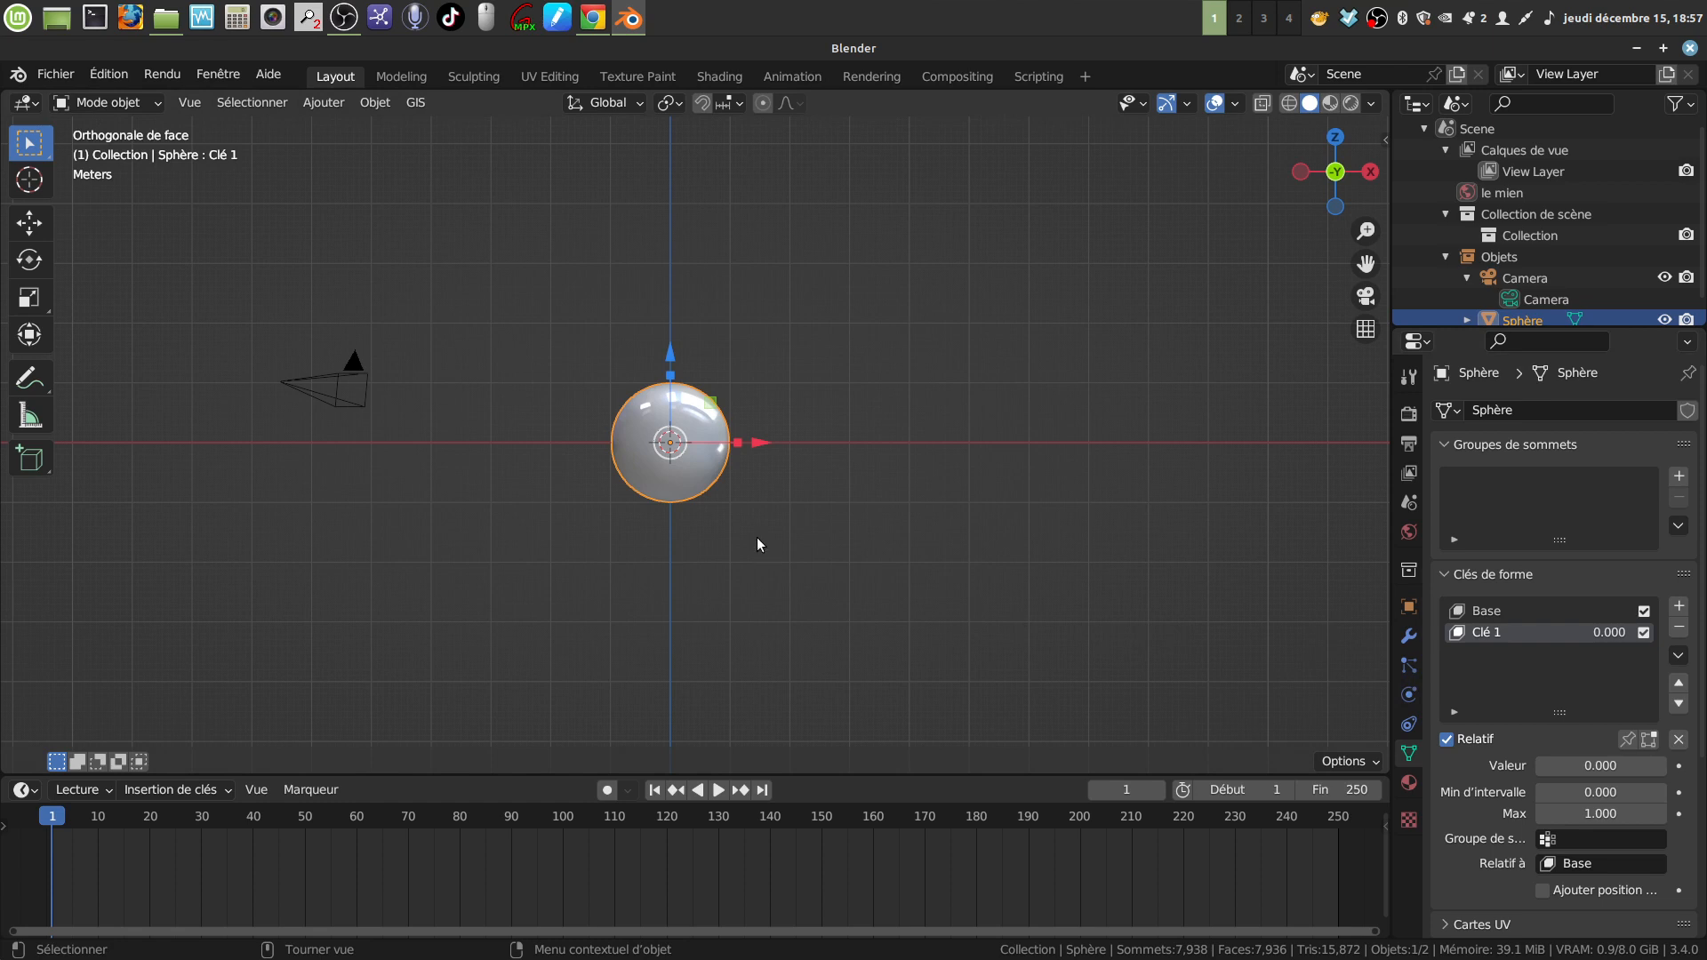
# In Edit Mode, flatten the whole sphere along Z to about 0.63 for the second shape key, using proportional editing, and return to Object Mode
pyautogui.press('Tab')
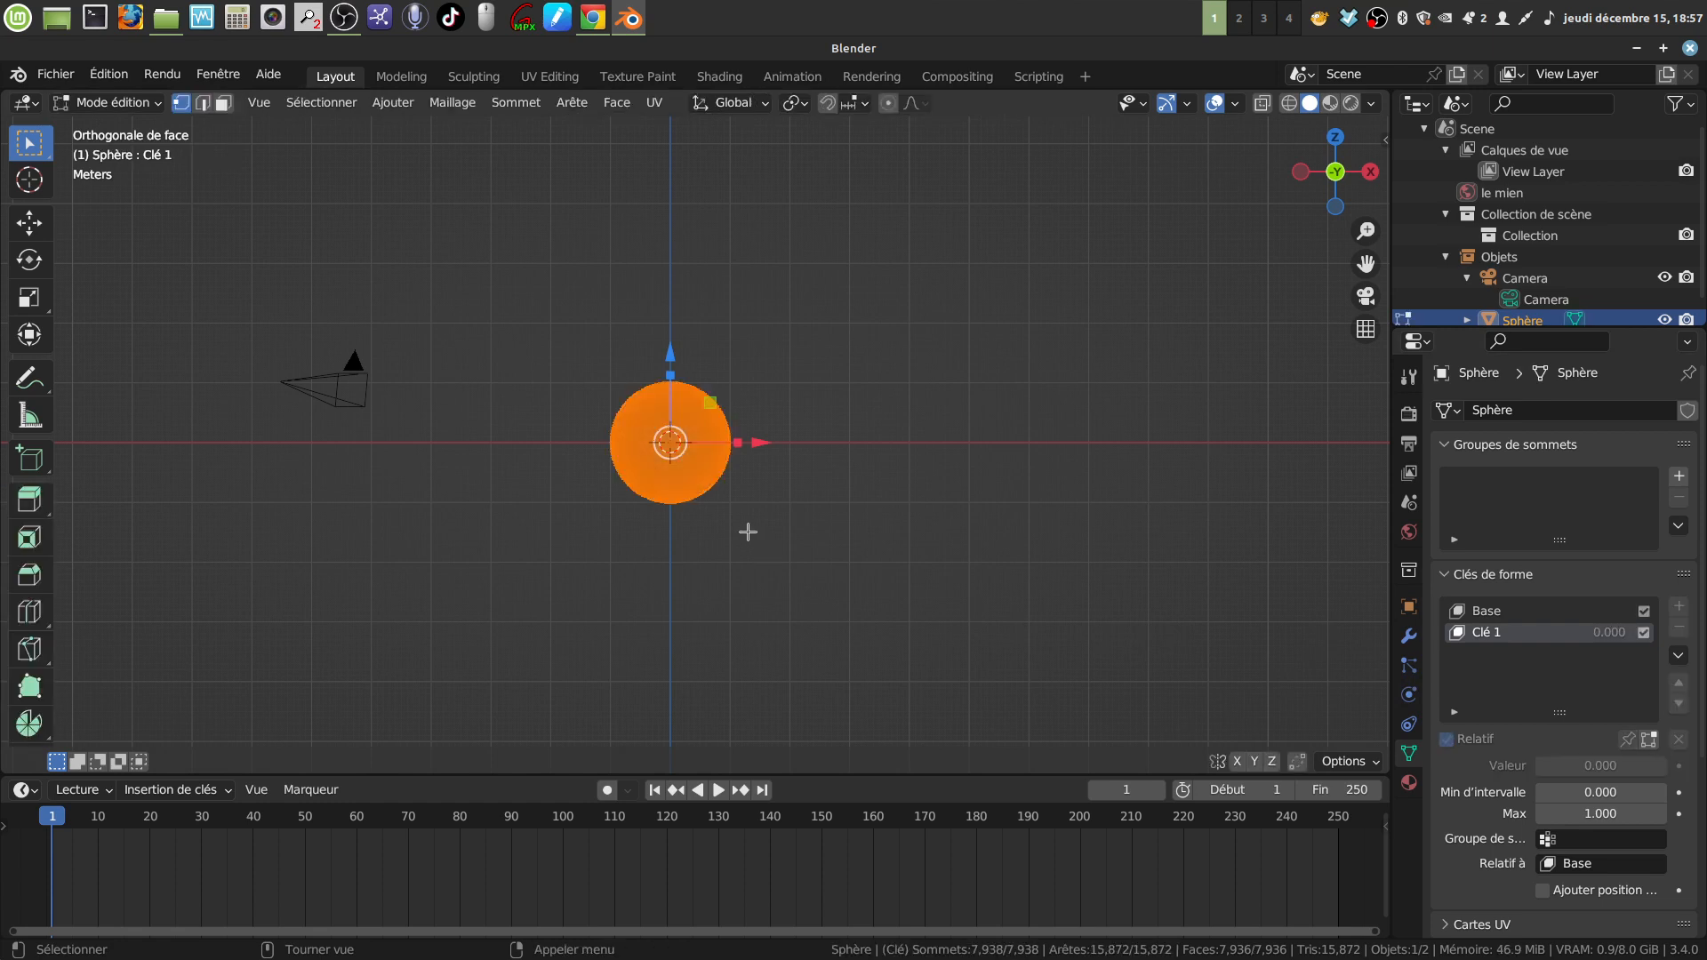
pyautogui.click(888, 103)
pyautogui.scroll(1, 944, 360)
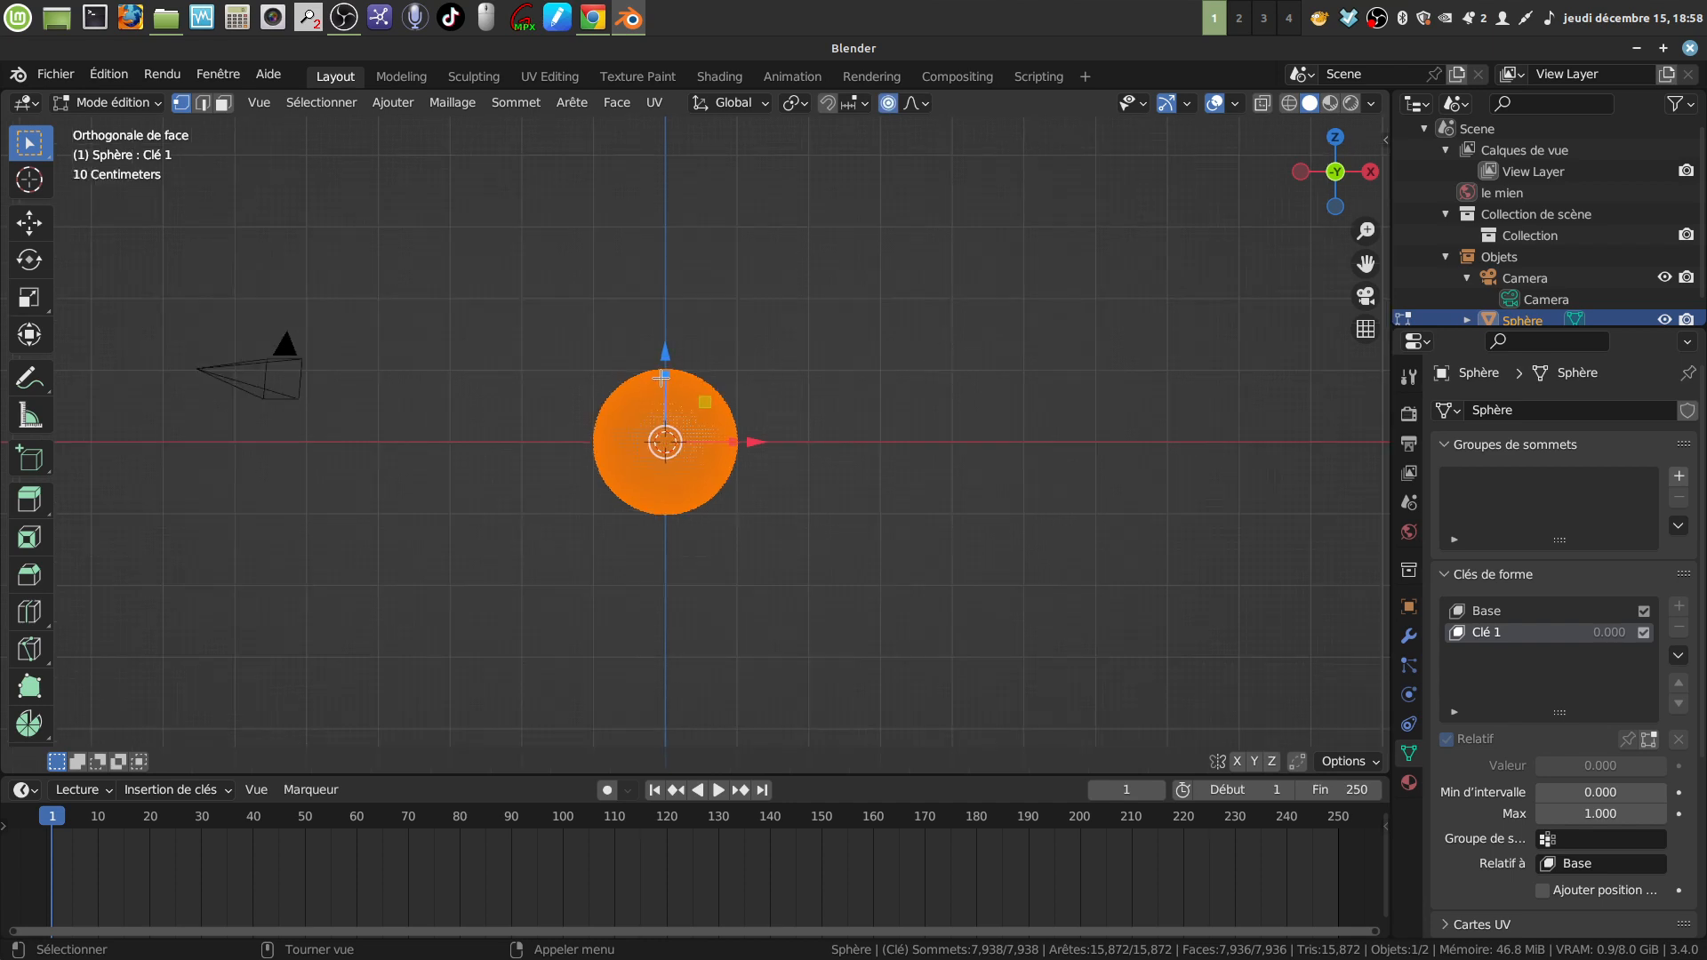
pyautogui.press('s')
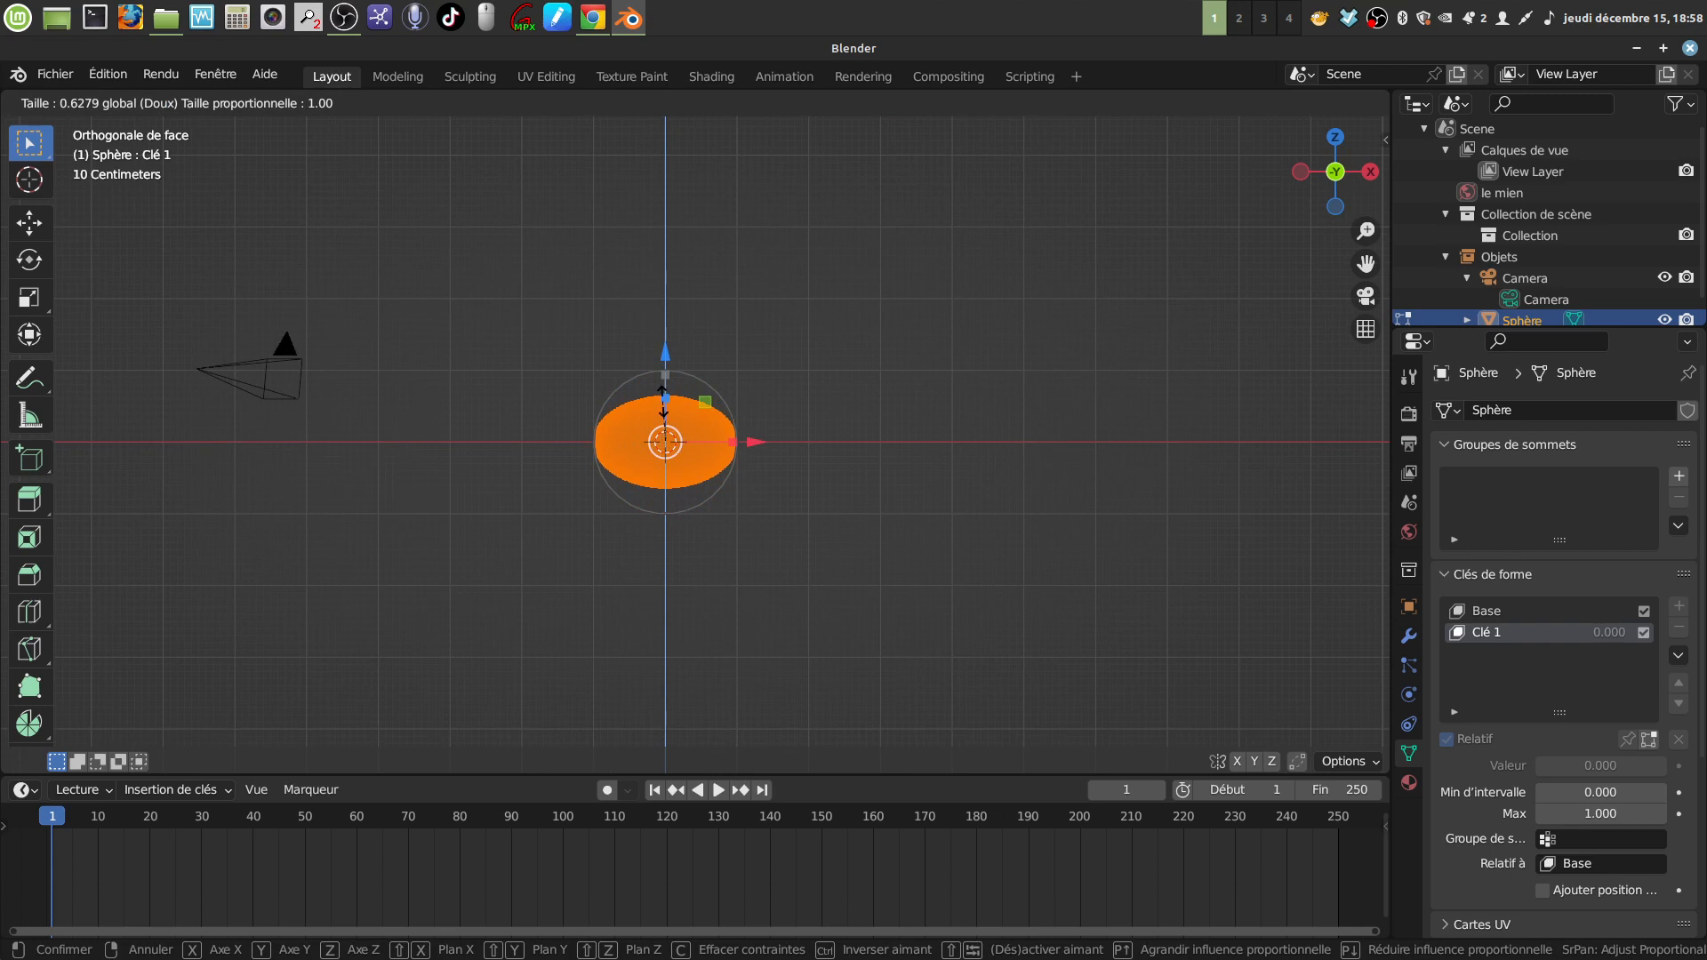
pyautogui.click(663, 400)
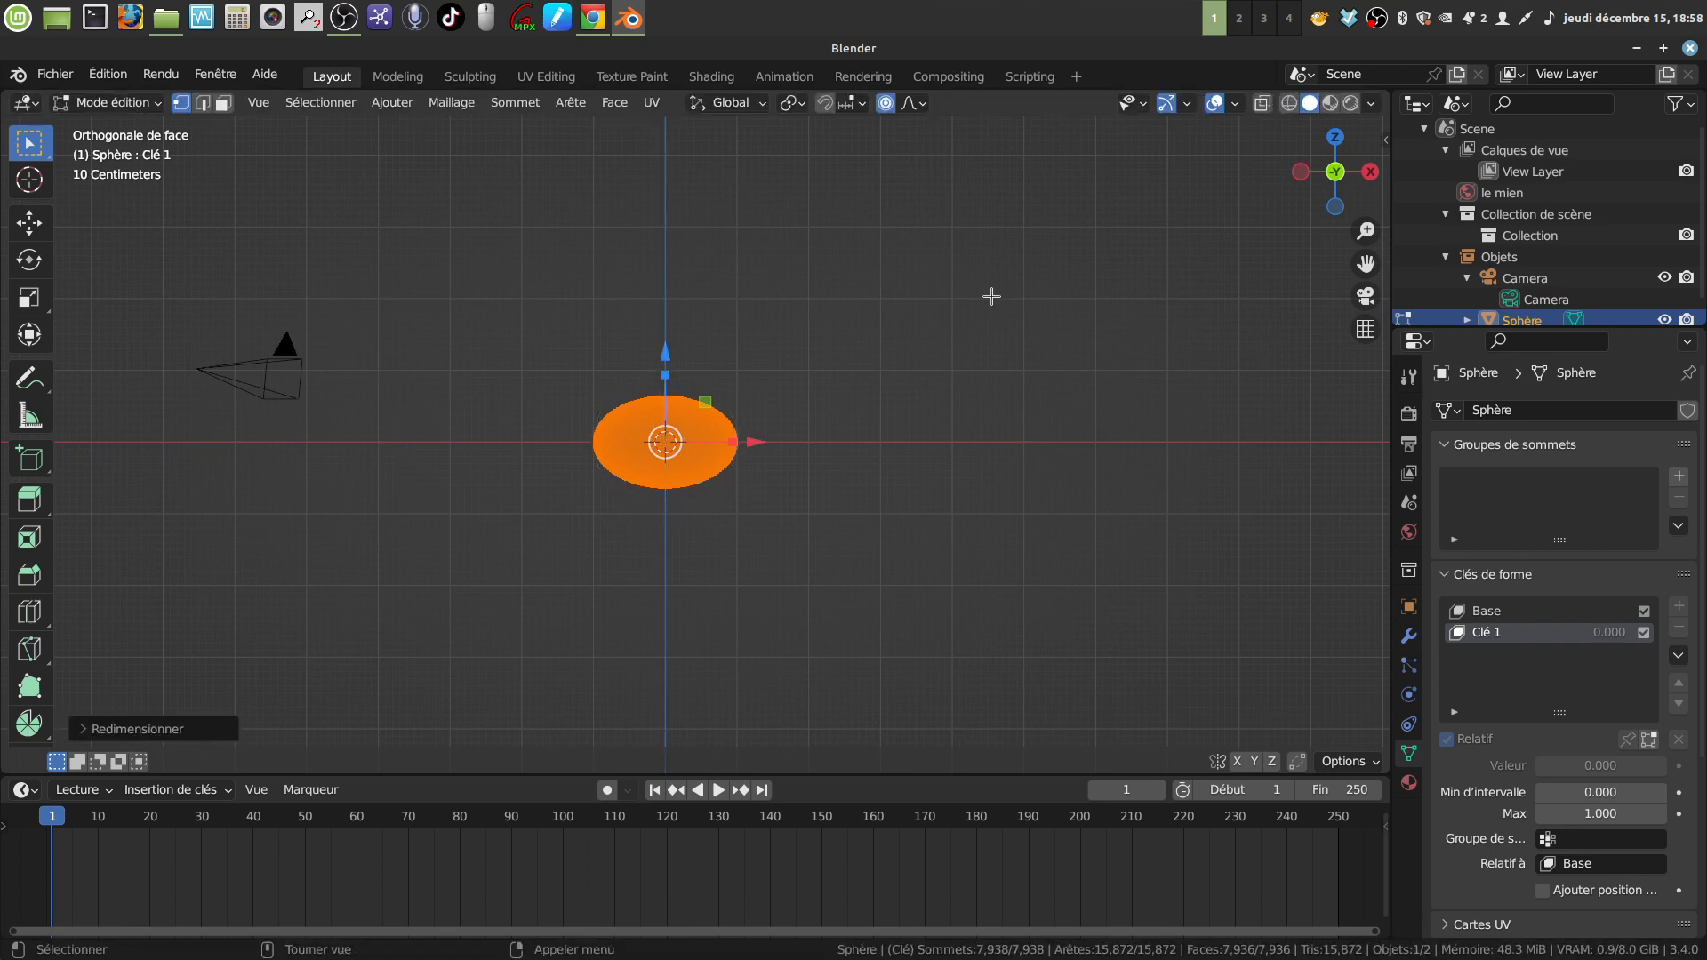
pyautogui.click(886, 103)
pyautogui.press('Tab')
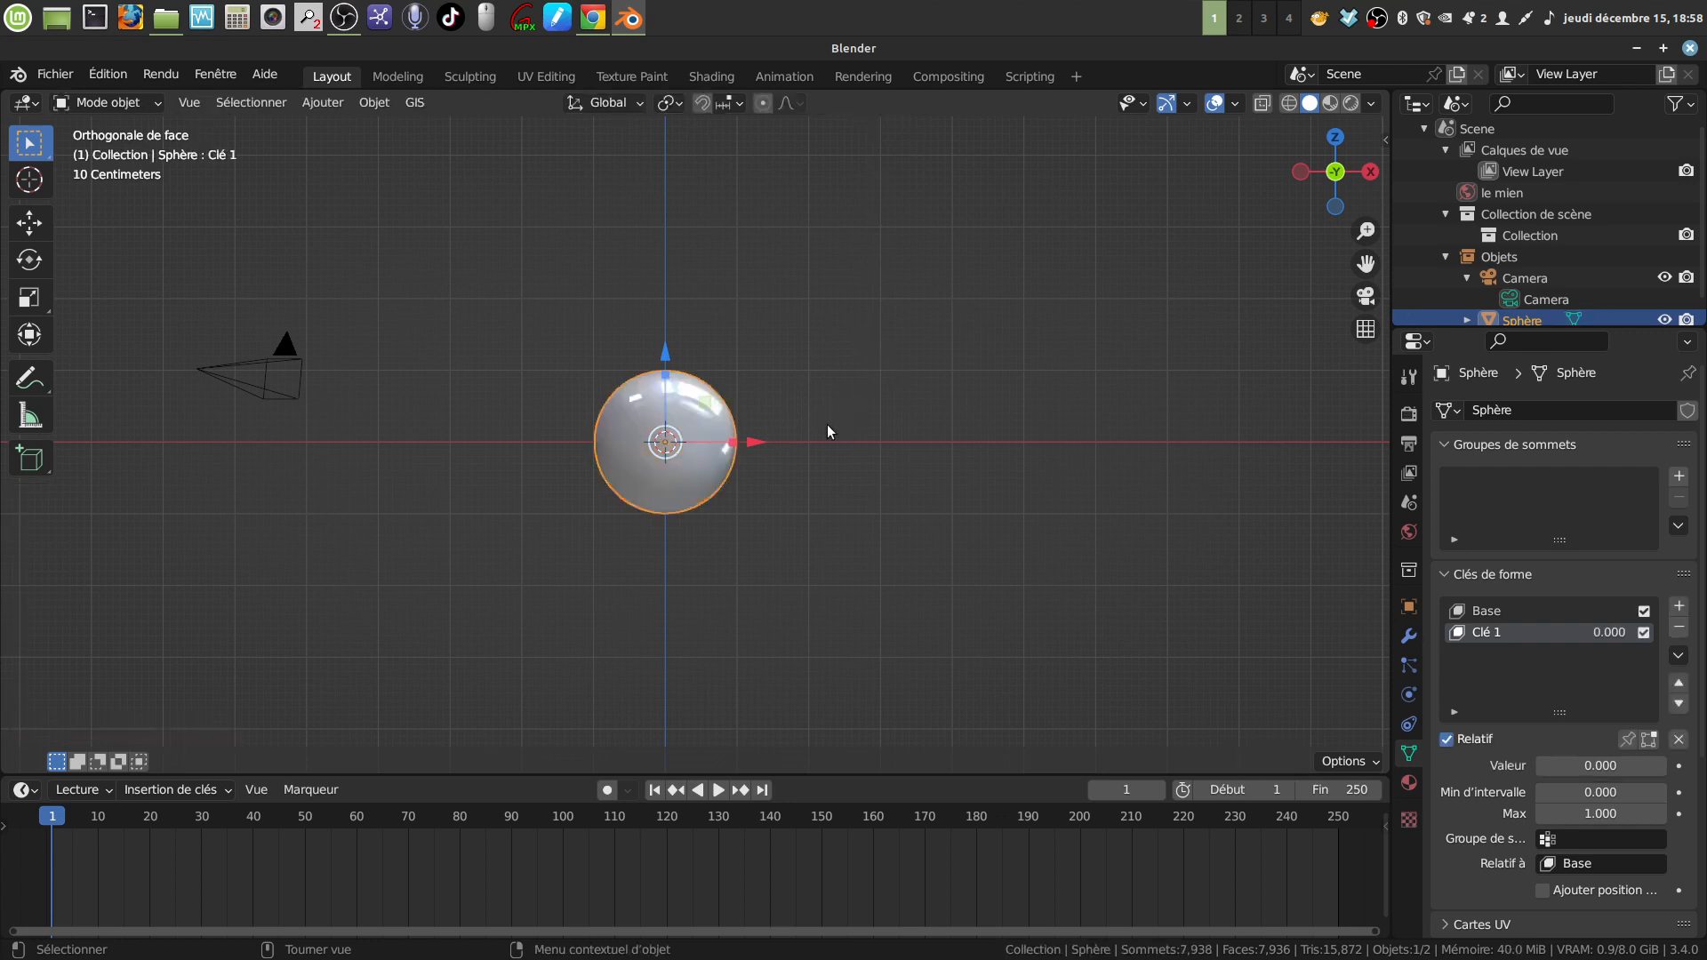
# Preview the squash by raising the second shape key's value and returning it to 0
pyautogui.press('Tab')
pyautogui.press('Tab')
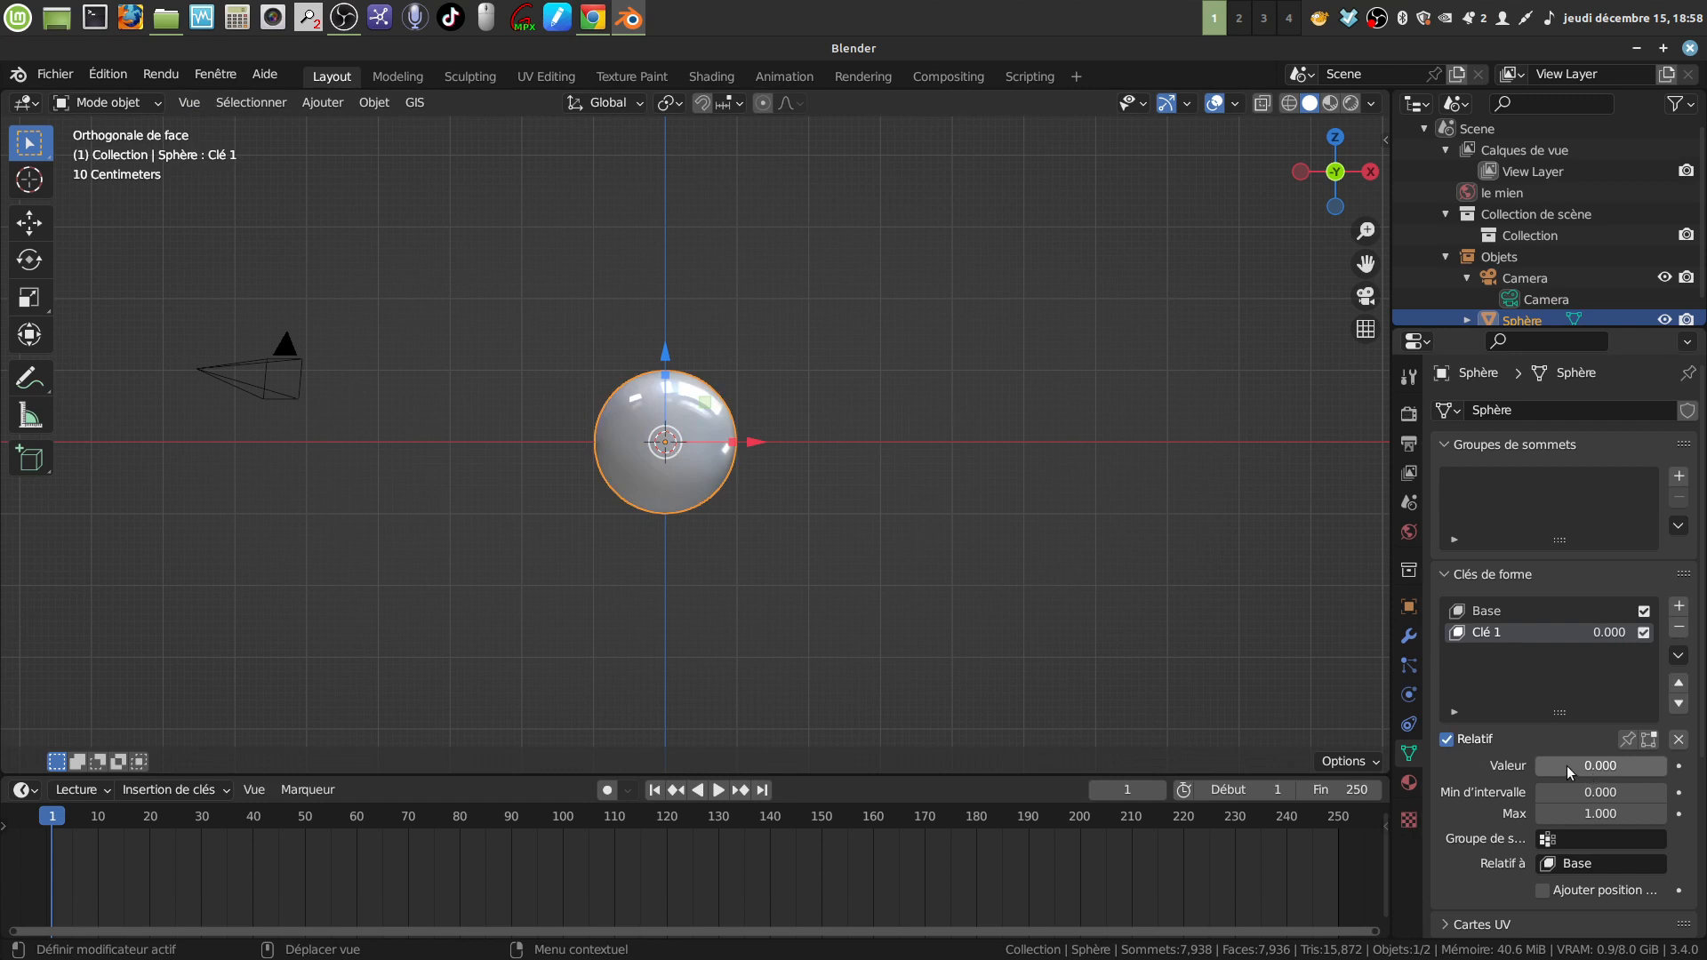
pyautogui.moveTo(1571, 766); pyautogui.dragTo(1613, 761)
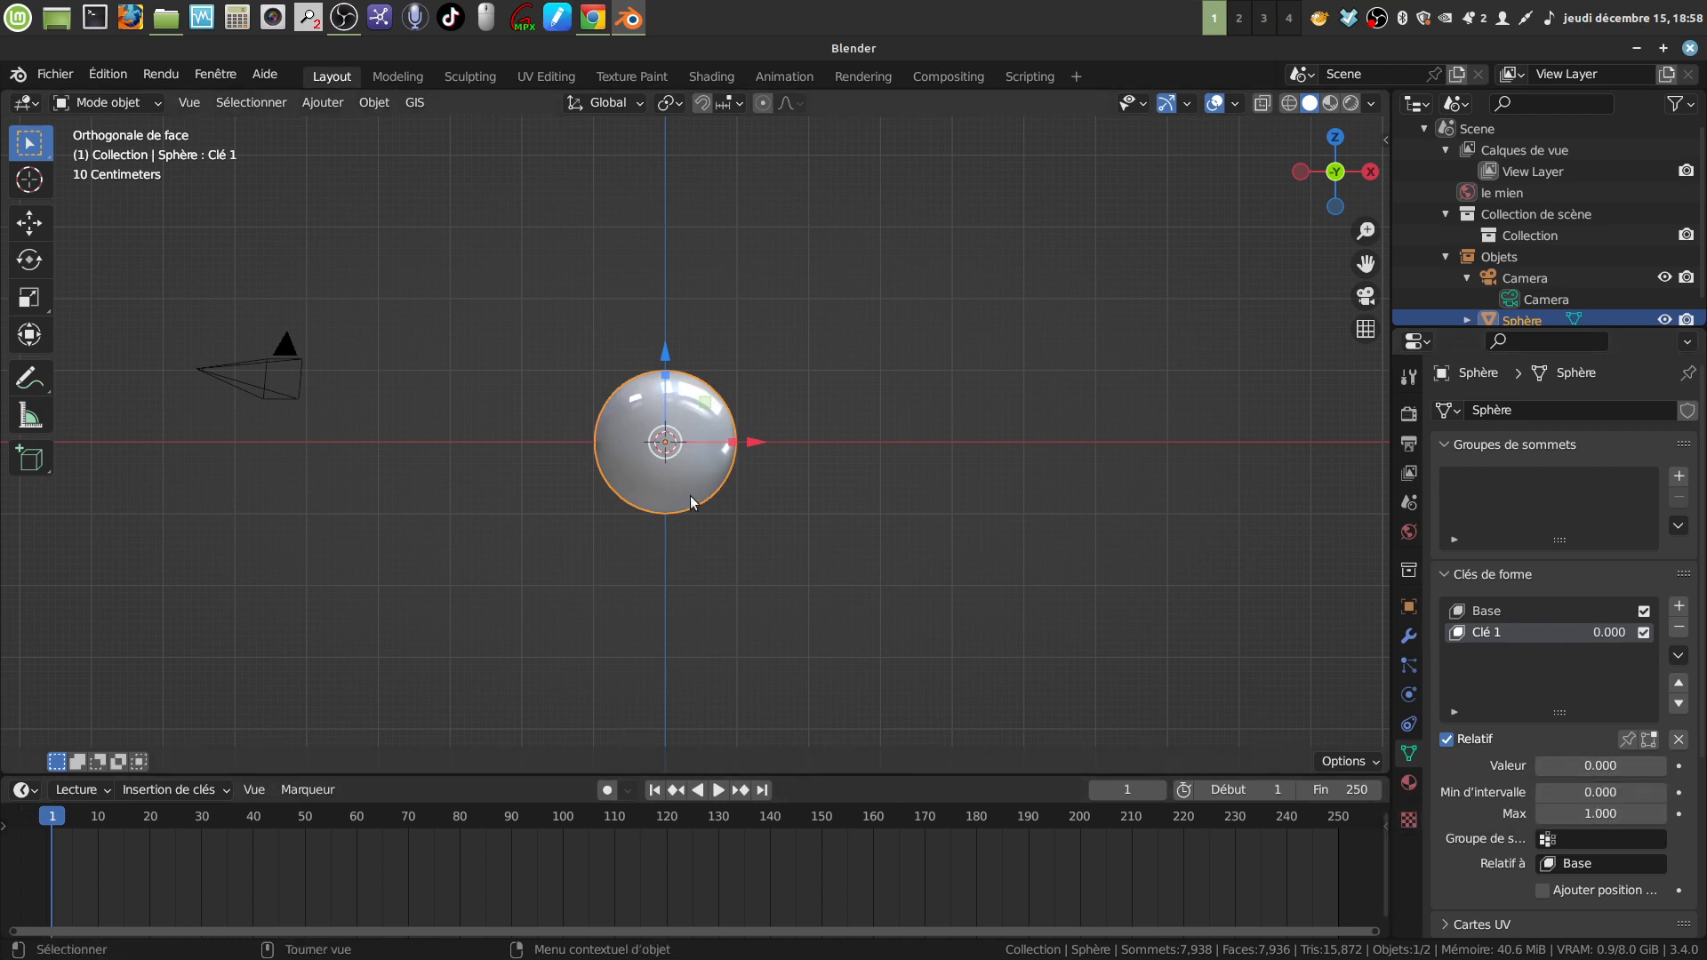
# Keyframe the second shape key's value at 0.000 on frame 1 and at 1.000 on frame 30
pyautogui.rightClick(1580, 766)
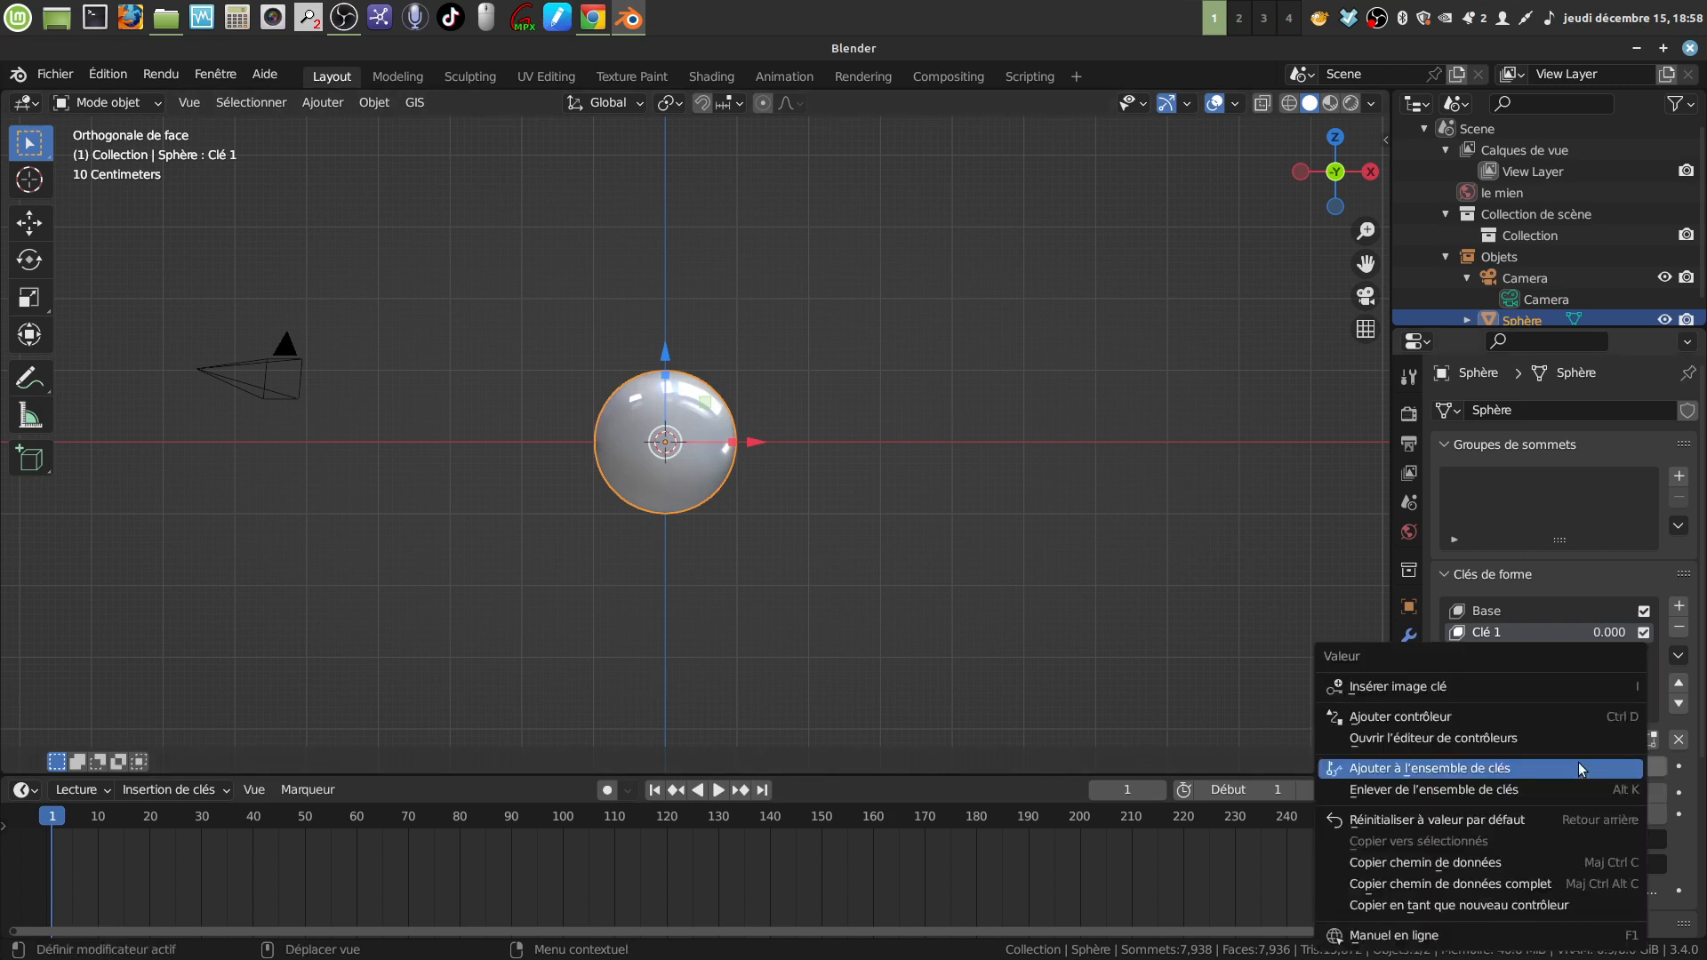
pyautogui.click(1464, 687)
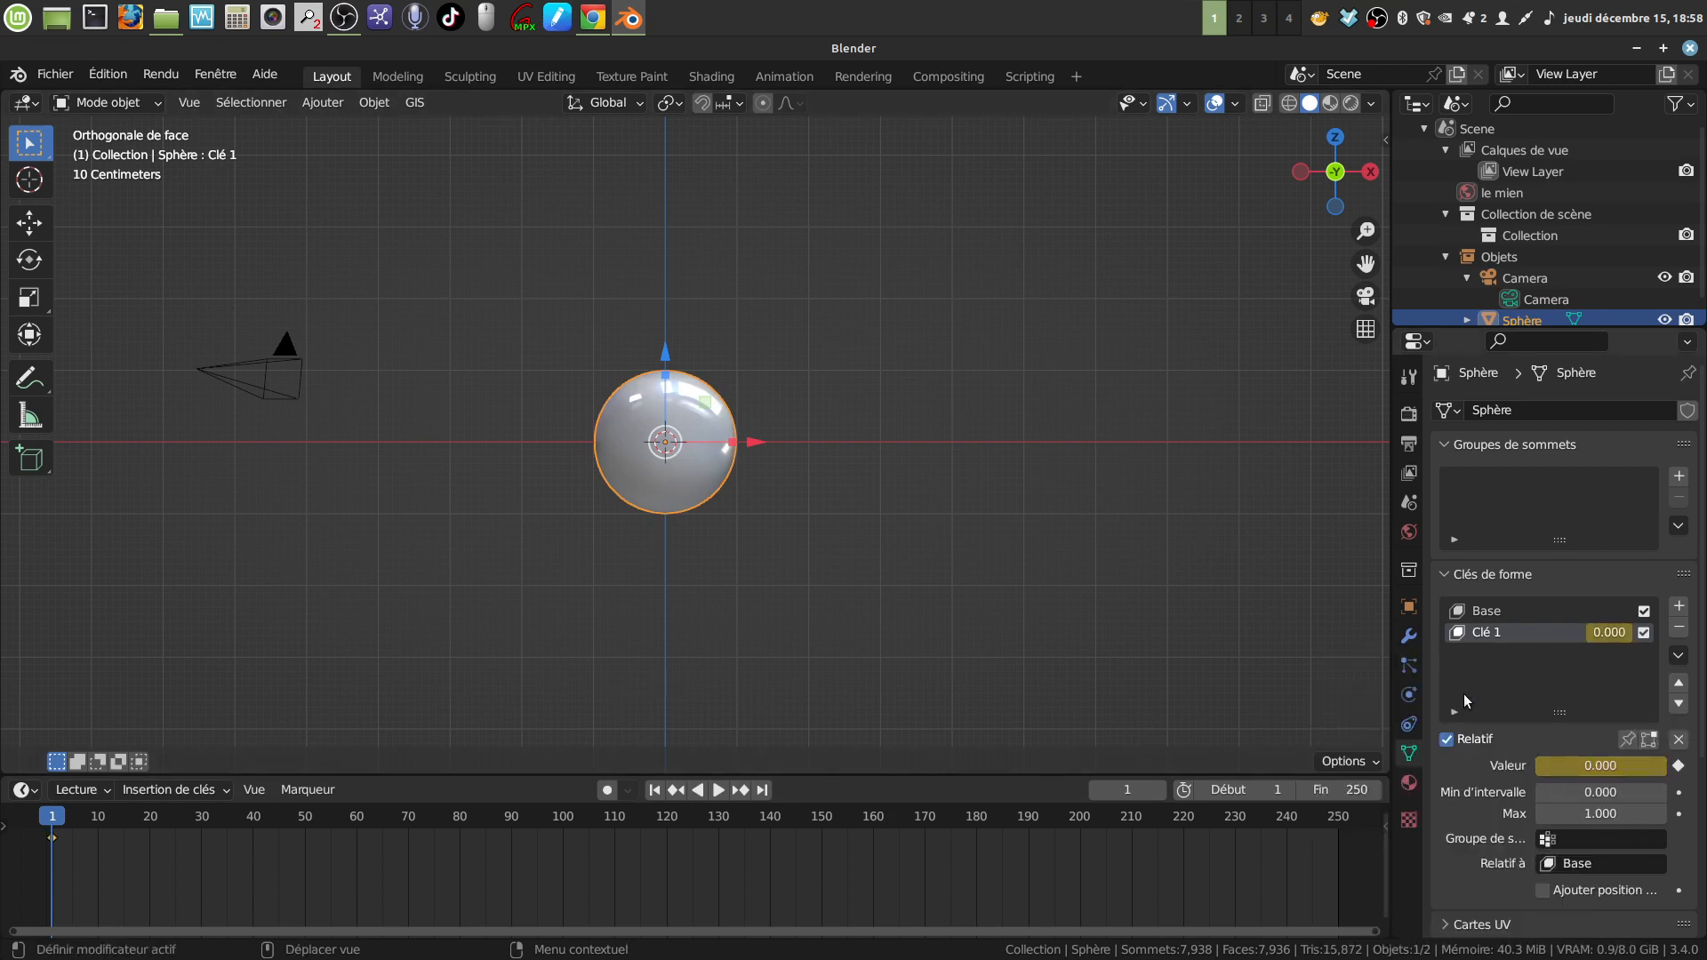
pyautogui.moveTo(53, 825); pyautogui.dragTo(201, 823)
pyautogui.moveTo(1546, 766); pyautogui.dragTo(1666, 765)
pyautogui.rightClick(1636, 760)
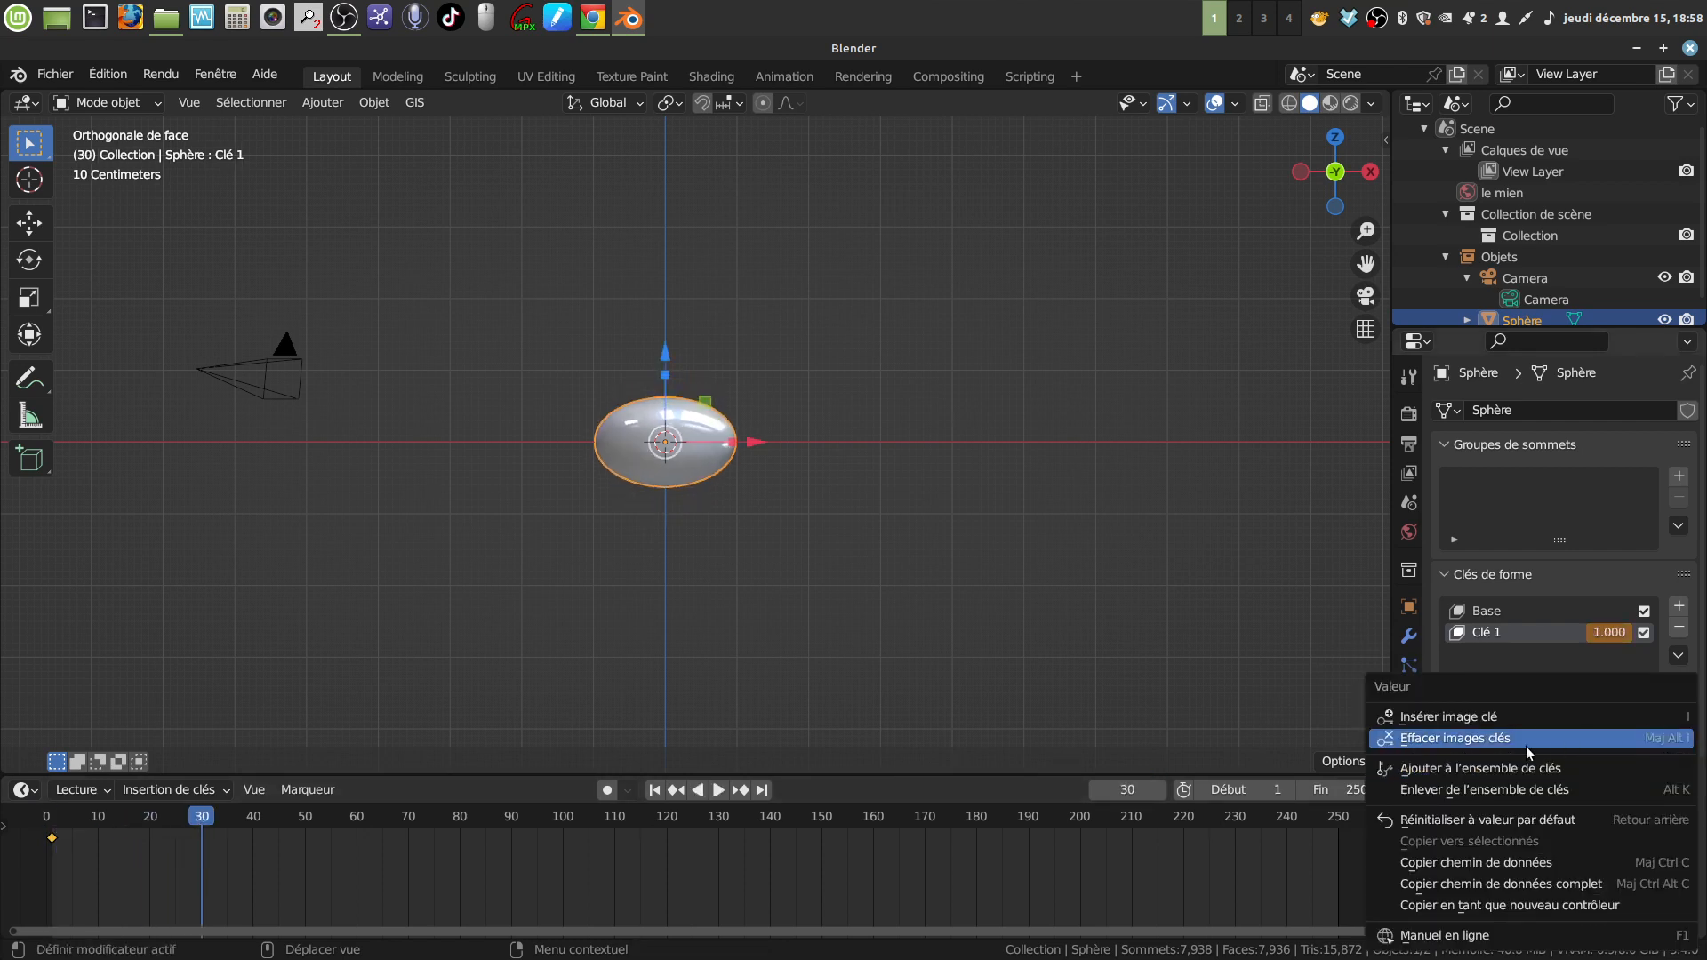
pyautogui.click(1508, 715)
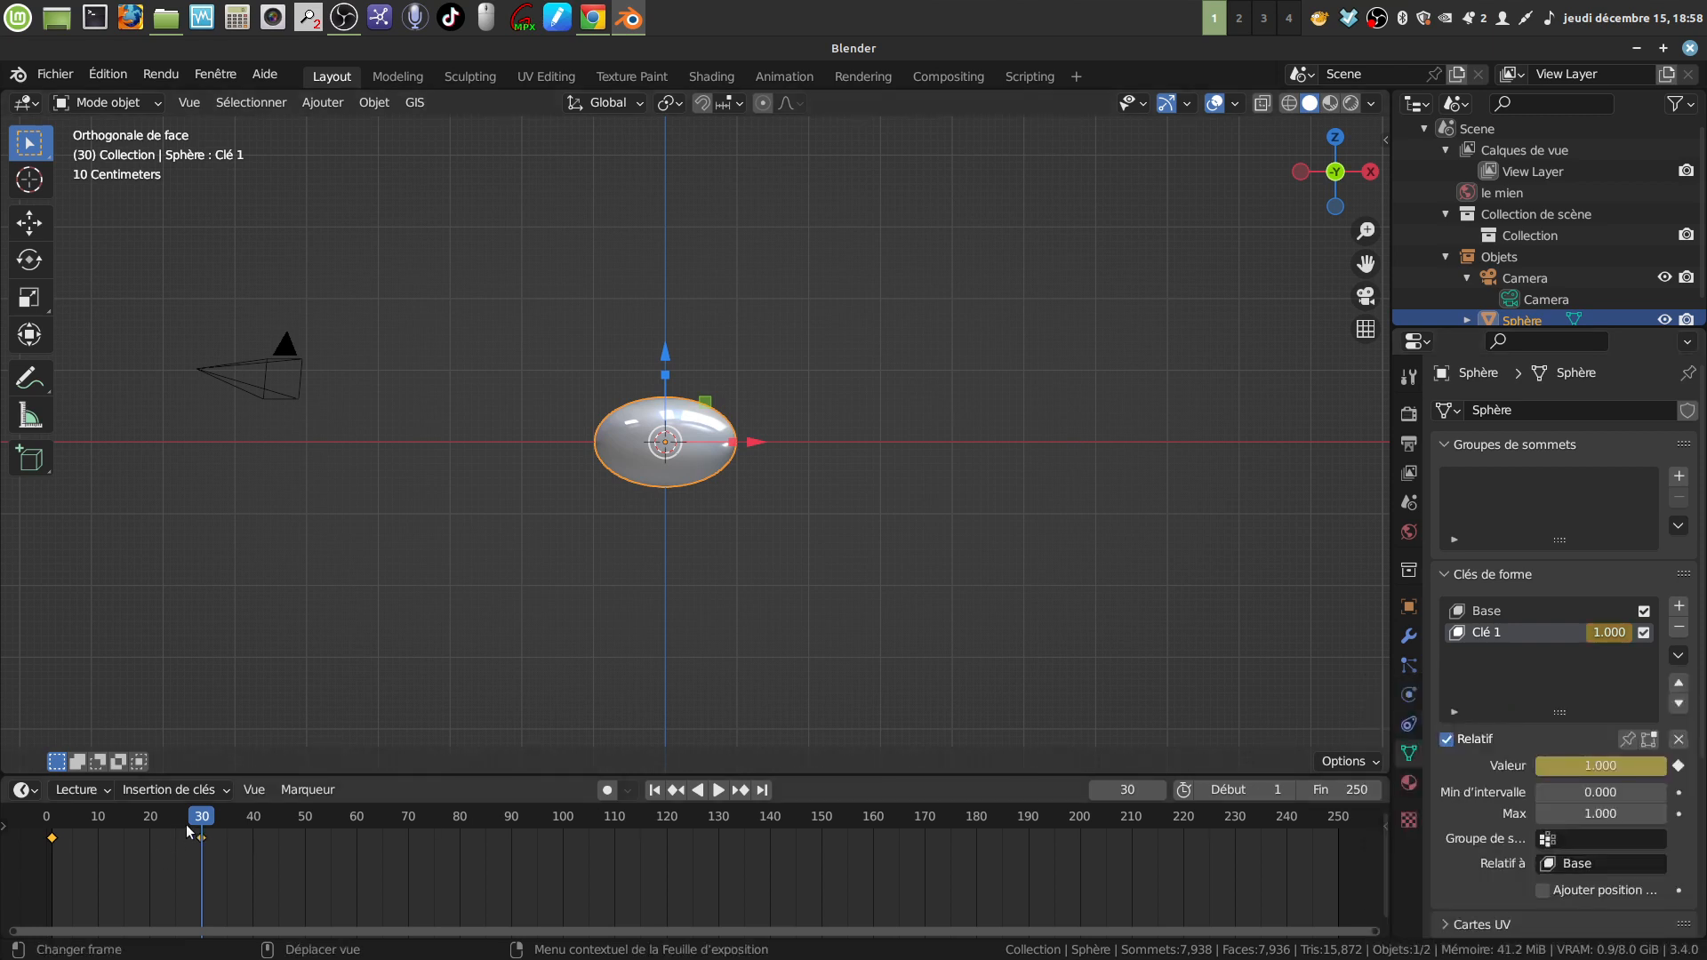
# Go to frame 46, lower the shape key's value to 0.660 and insert a keyframe for it
pyautogui.moveTo(185, 824); pyautogui.dragTo(284, 820)
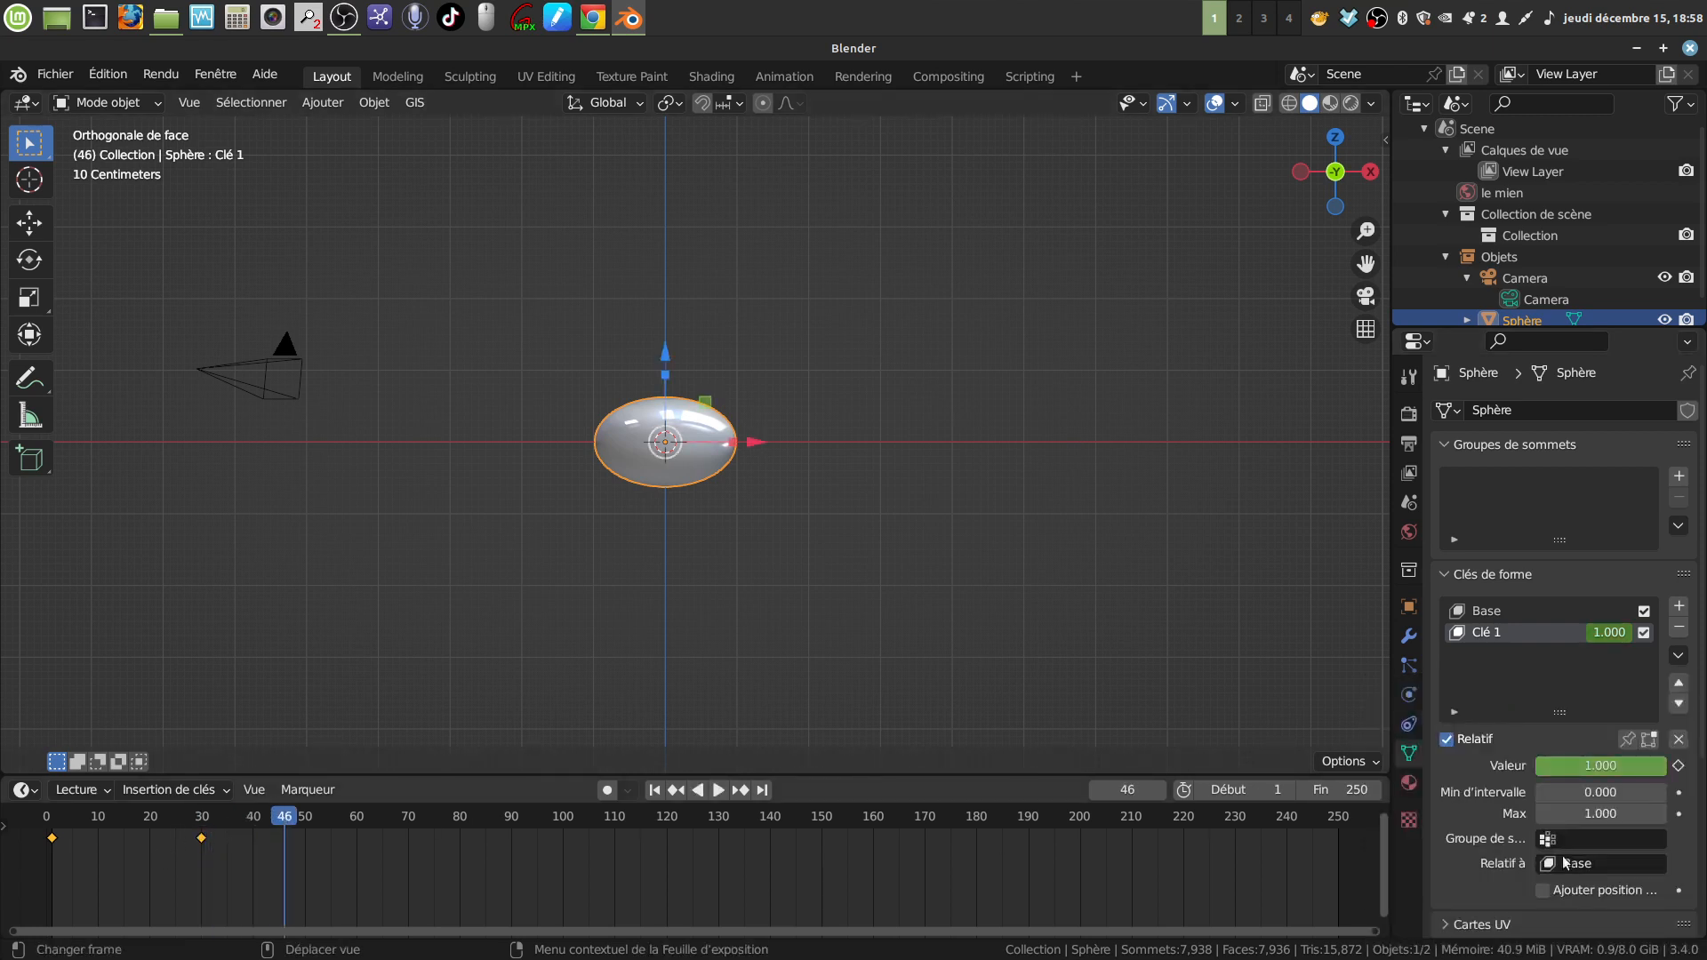
pyautogui.moveTo(1652, 766); pyautogui.dragTo(1608, 766)
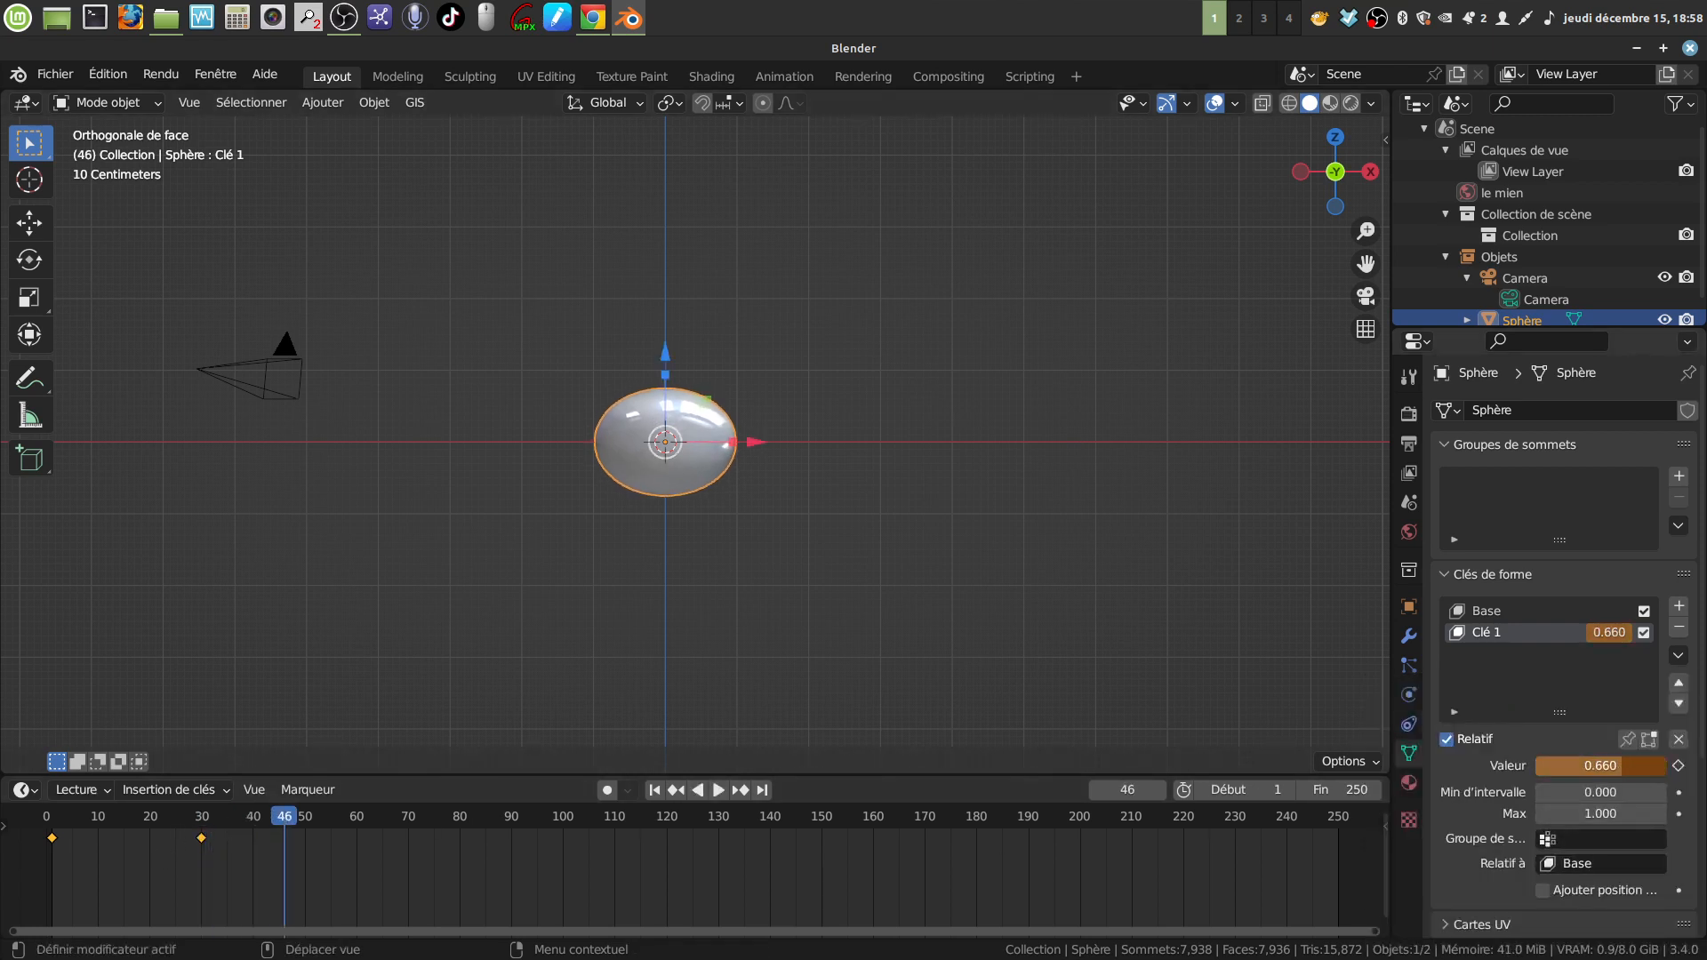
pyautogui.rightClick(1594, 765)
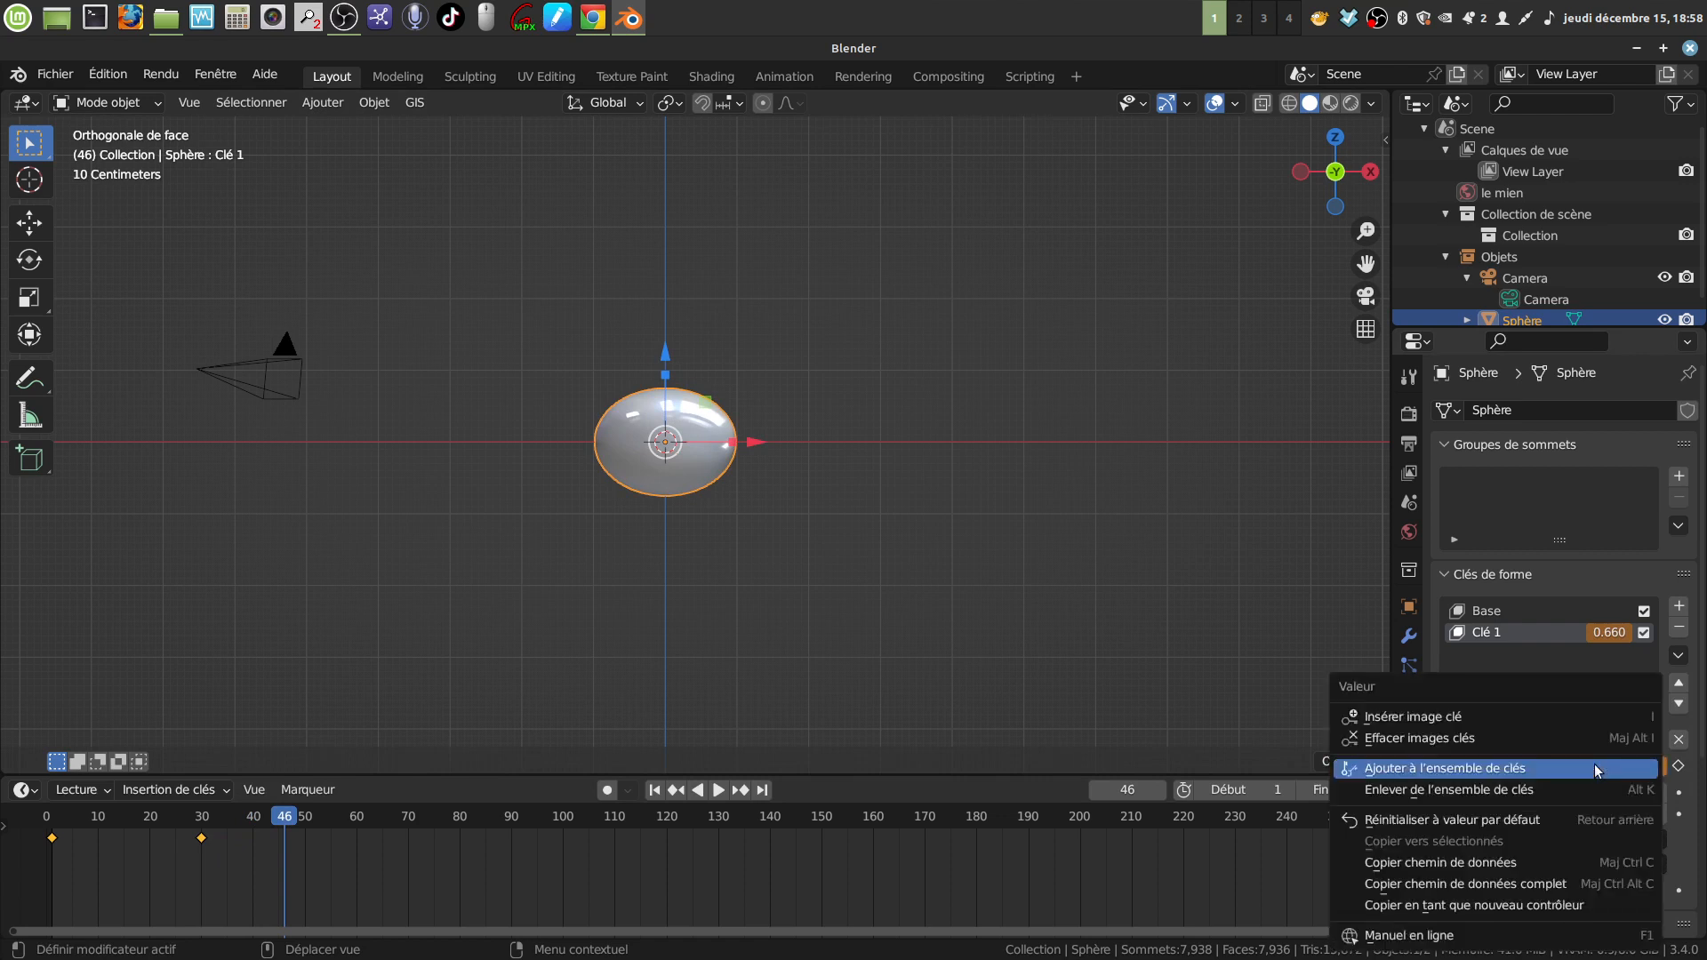
pyautogui.click(1538, 719)
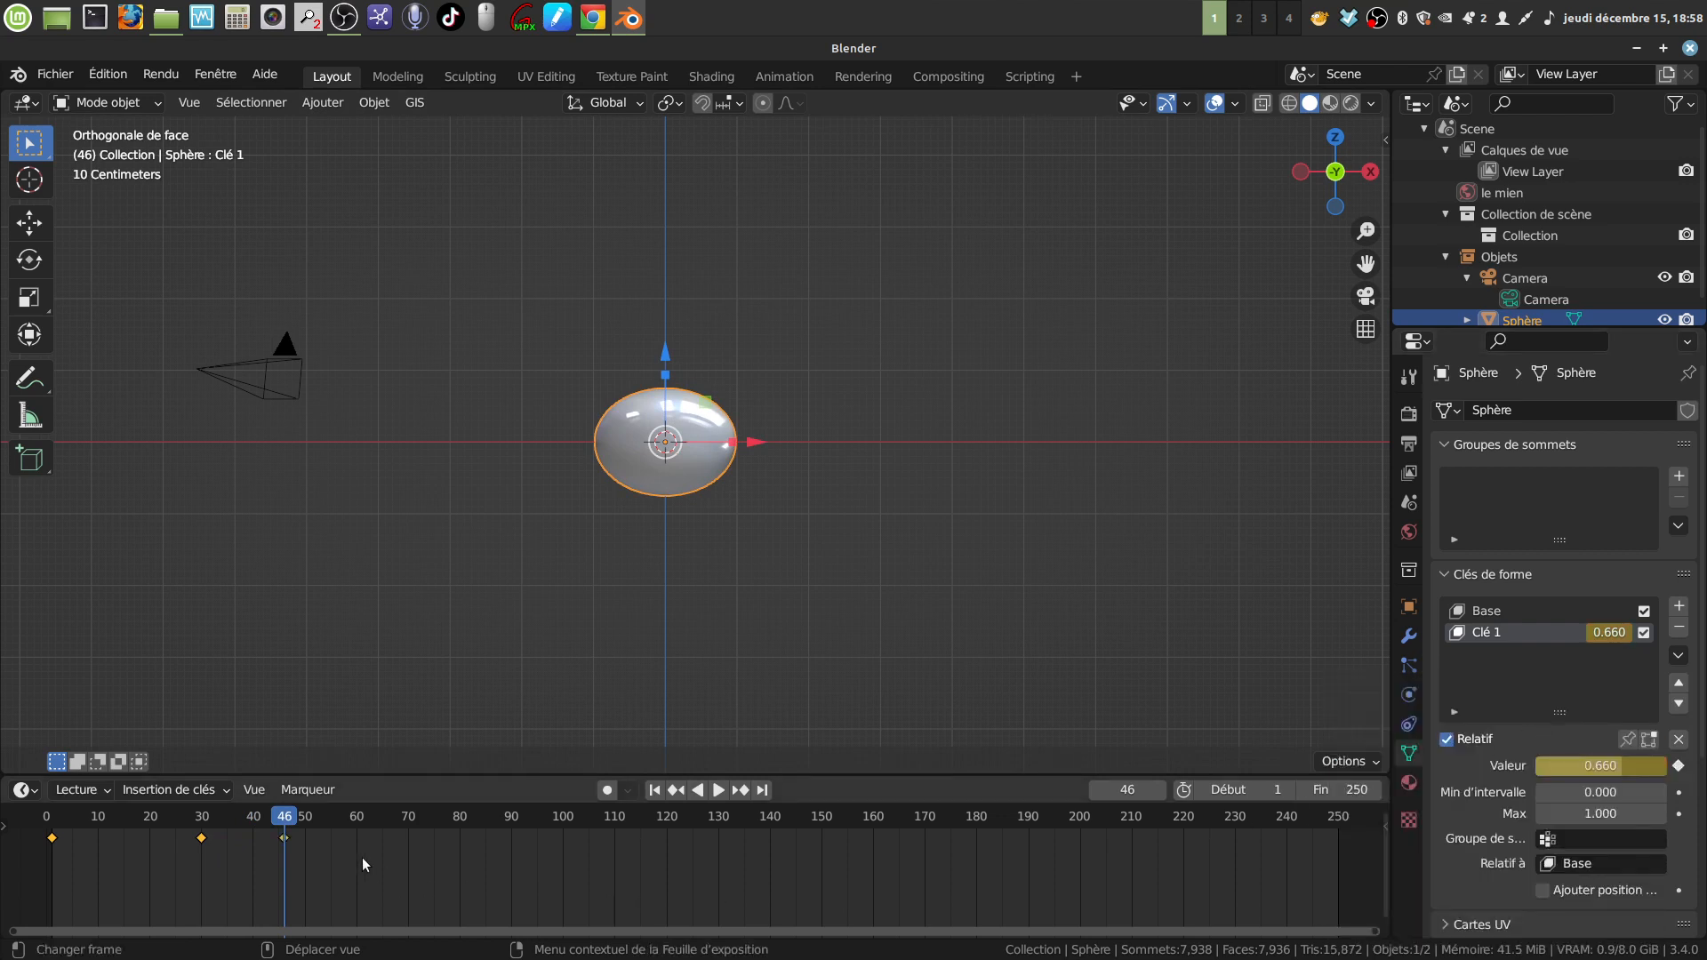
# Go to frame 62, raise the shape key's value to 1.000 and insert a keyframe for it
pyautogui.moveTo(284, 819); pyautogui.dragTo(366, 820)
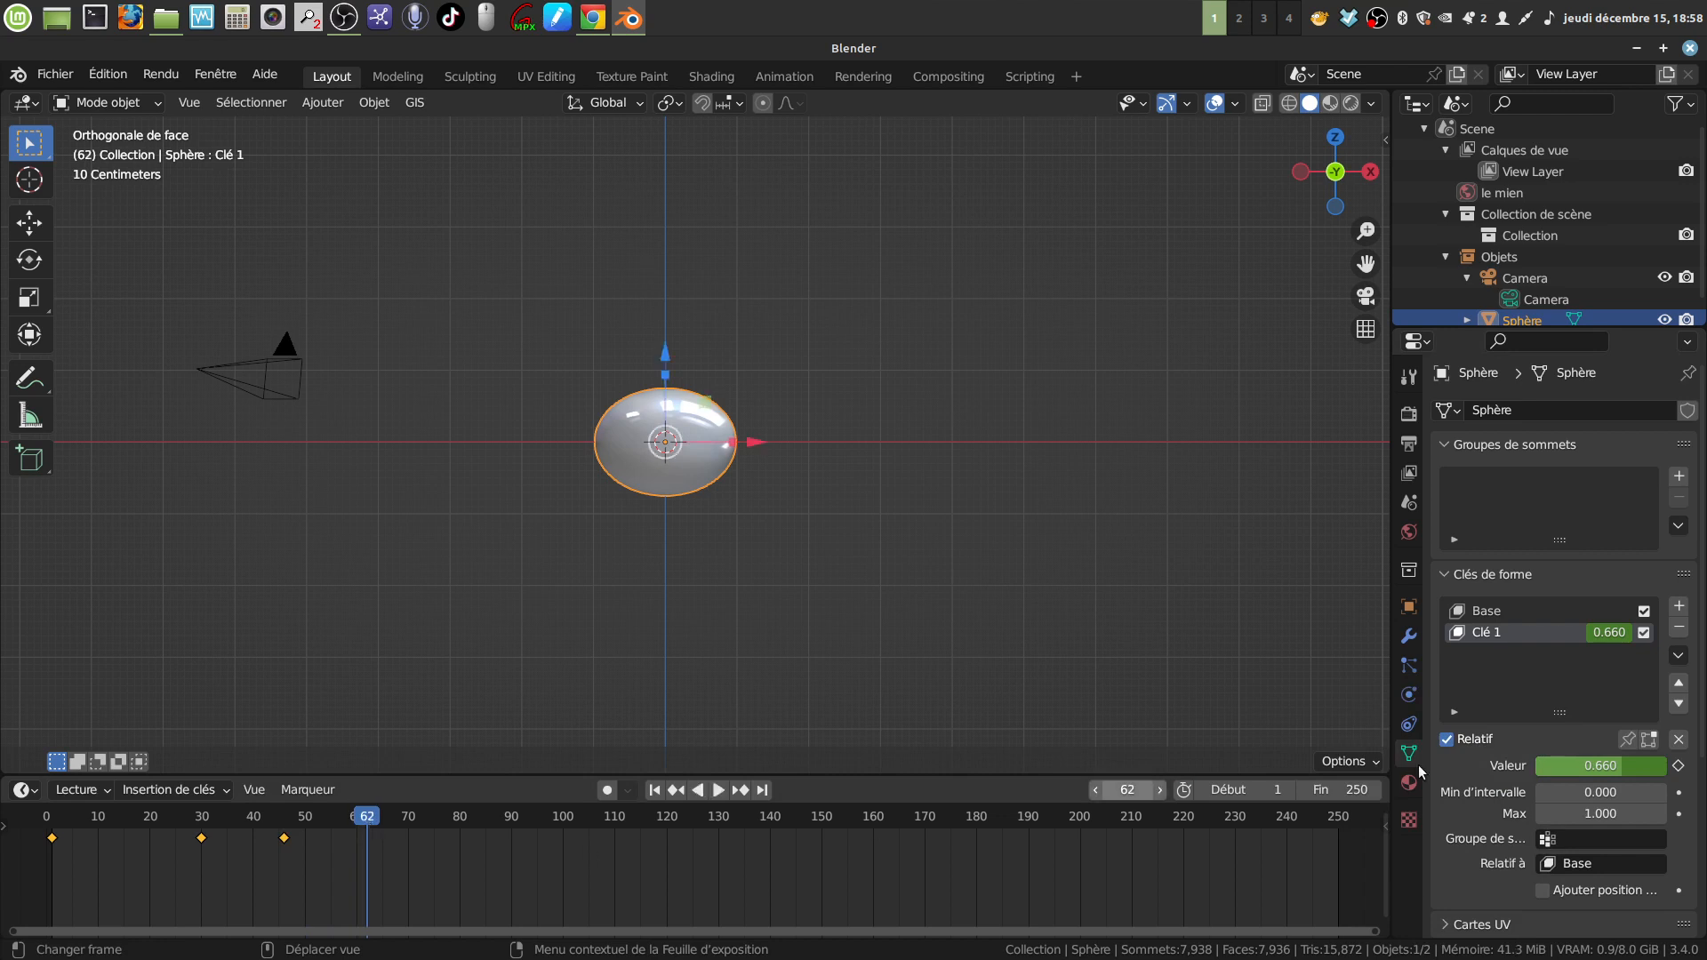
pyautogui.moveTo(1621, 761); pyautogui.dragTo(1652, 765)
pyautogui.rightClick(1626, 762)
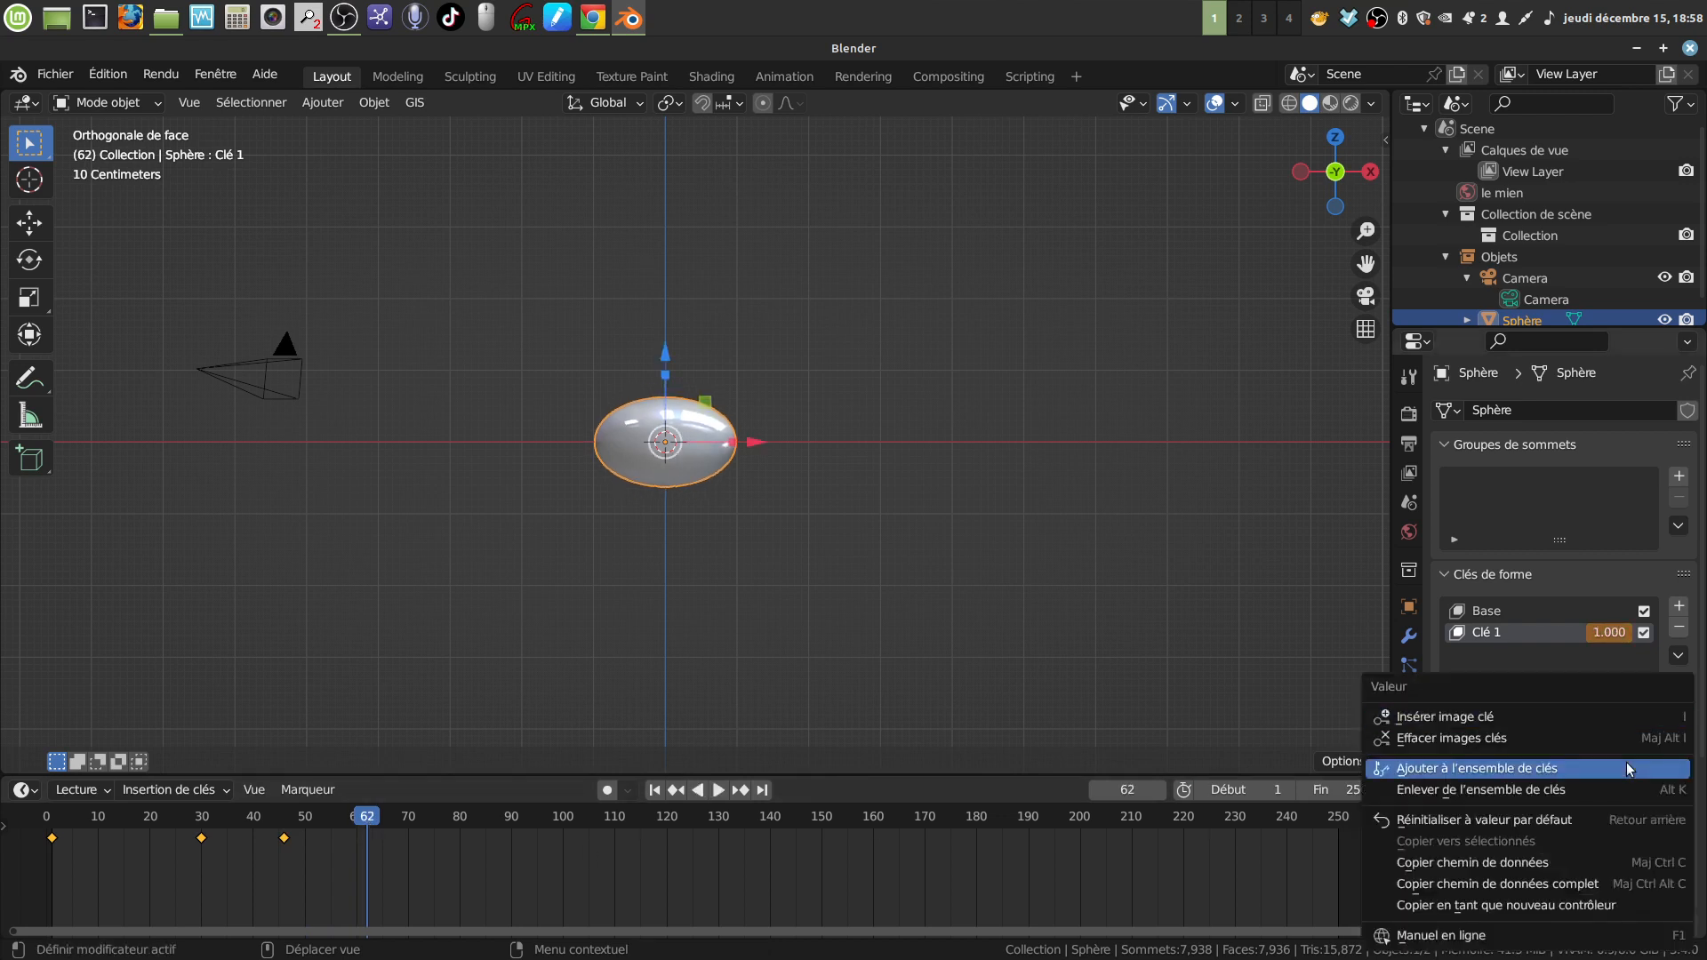
pyautogui.click(1512, 718)
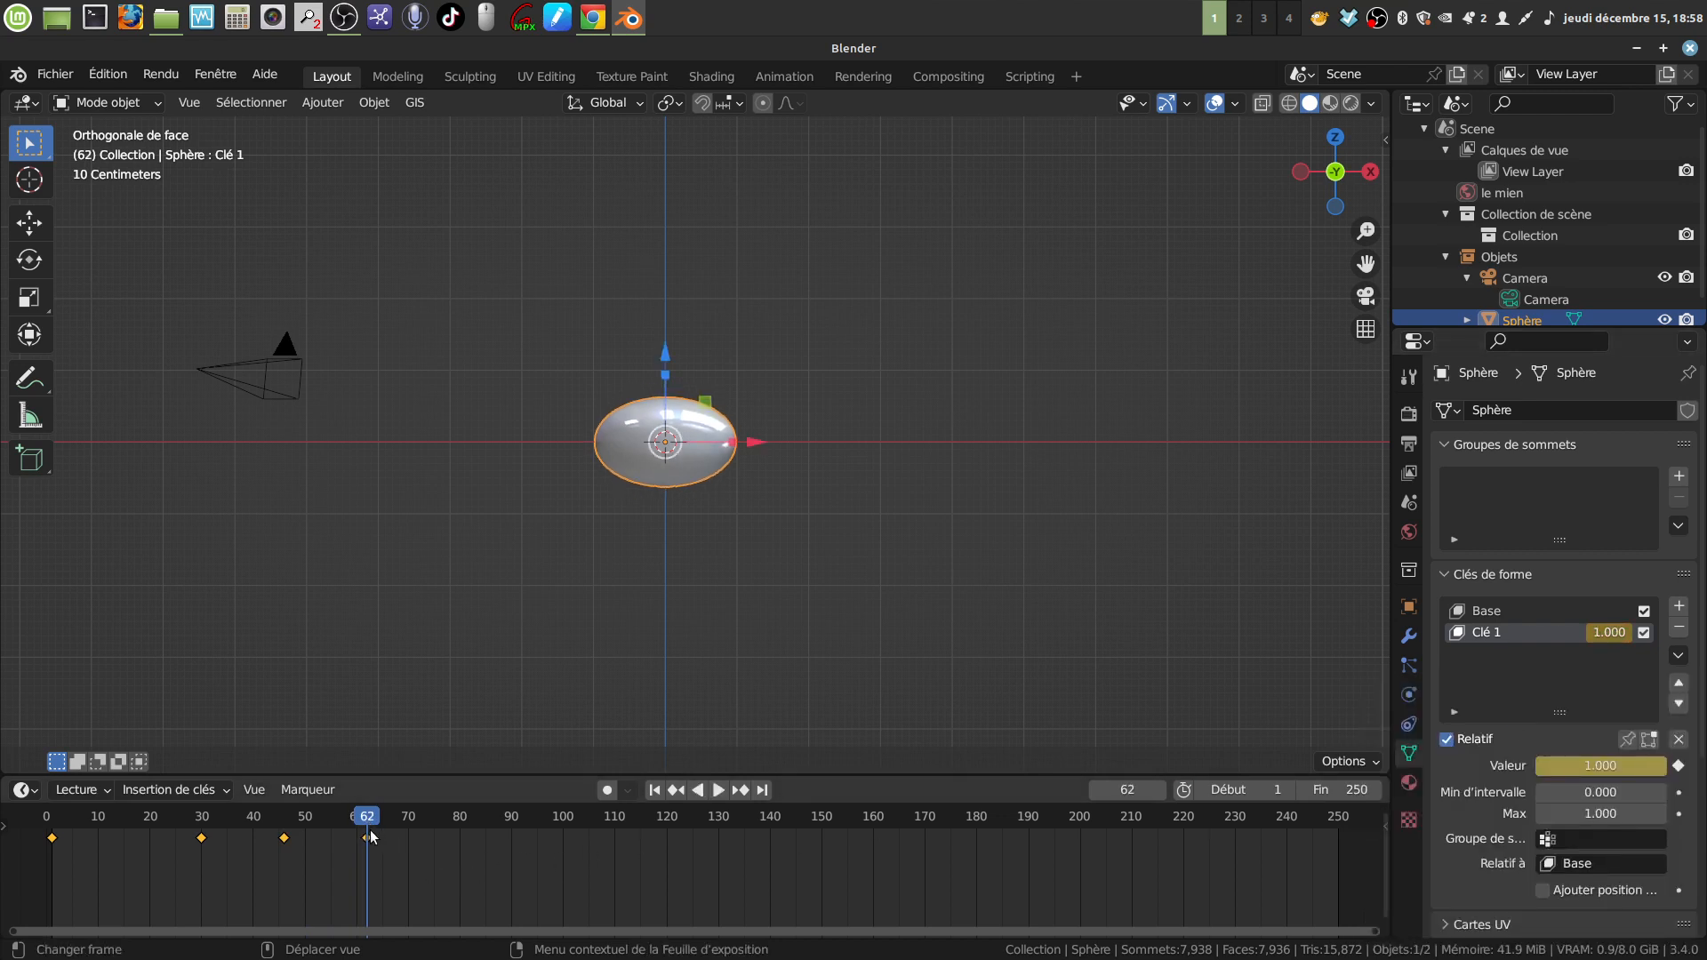
# Keyframe the shape key's value at 0.000 on frame 80 and play the animation from frame 1
pyautogui.moveTo(370, 832); pyautogui.dragTo(460, 820)
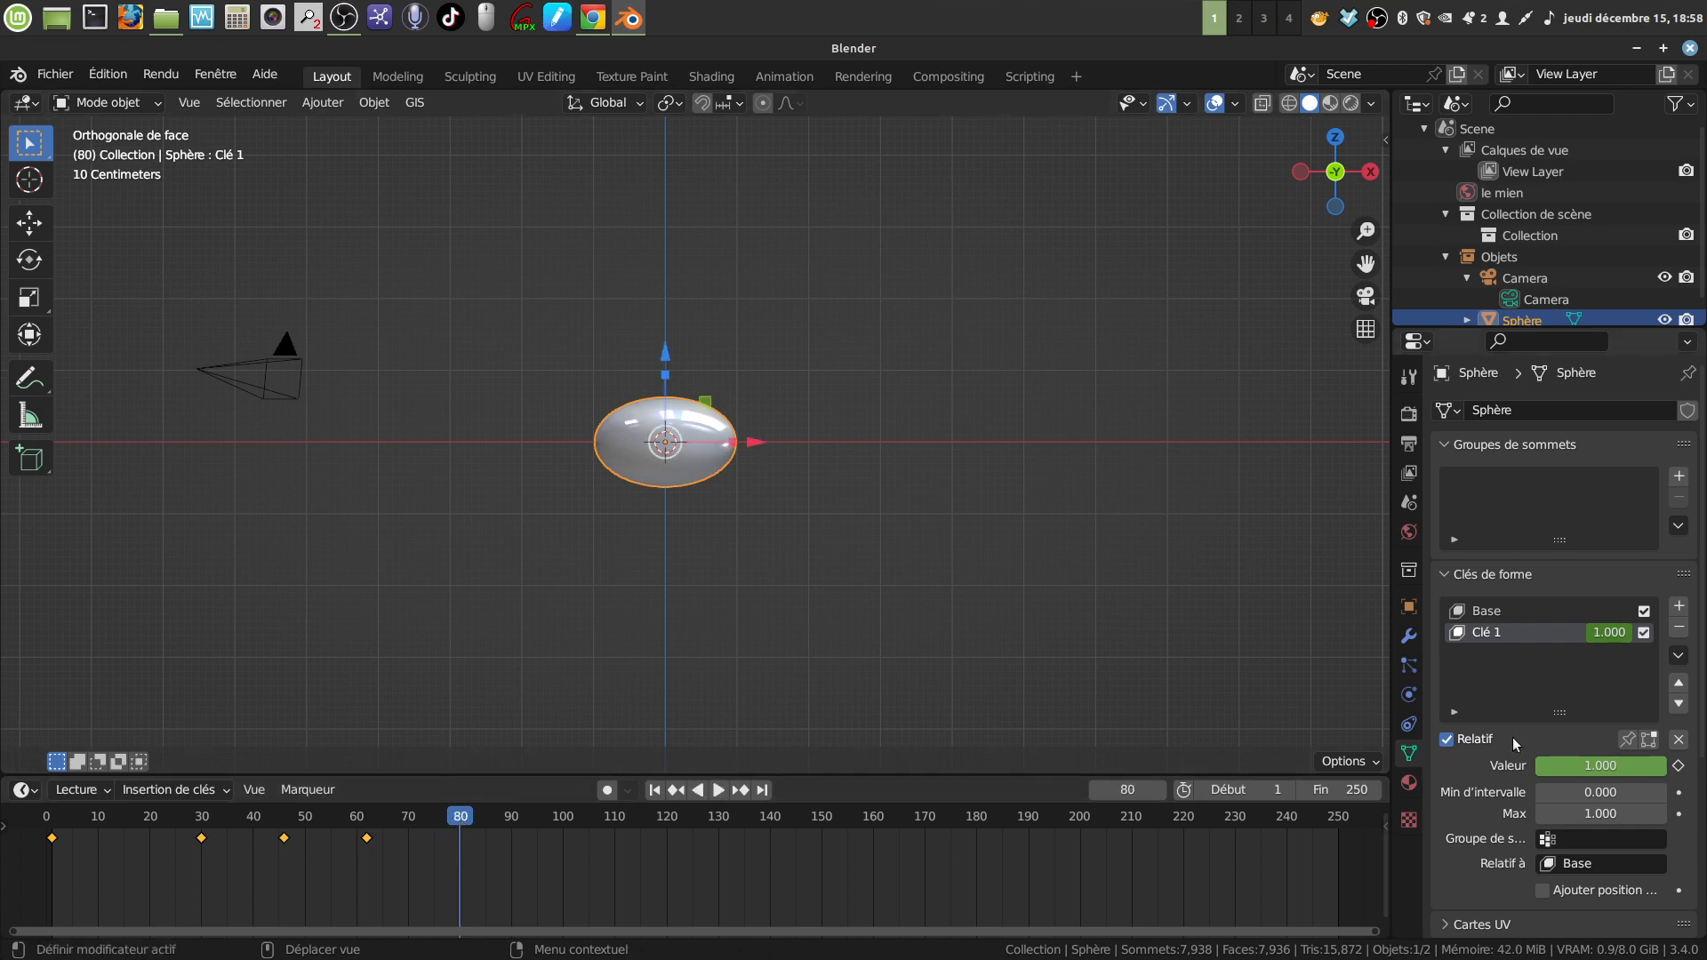
pyautogui.moveTo(1633, 767); pyautogui.dragTo(1551, 763)
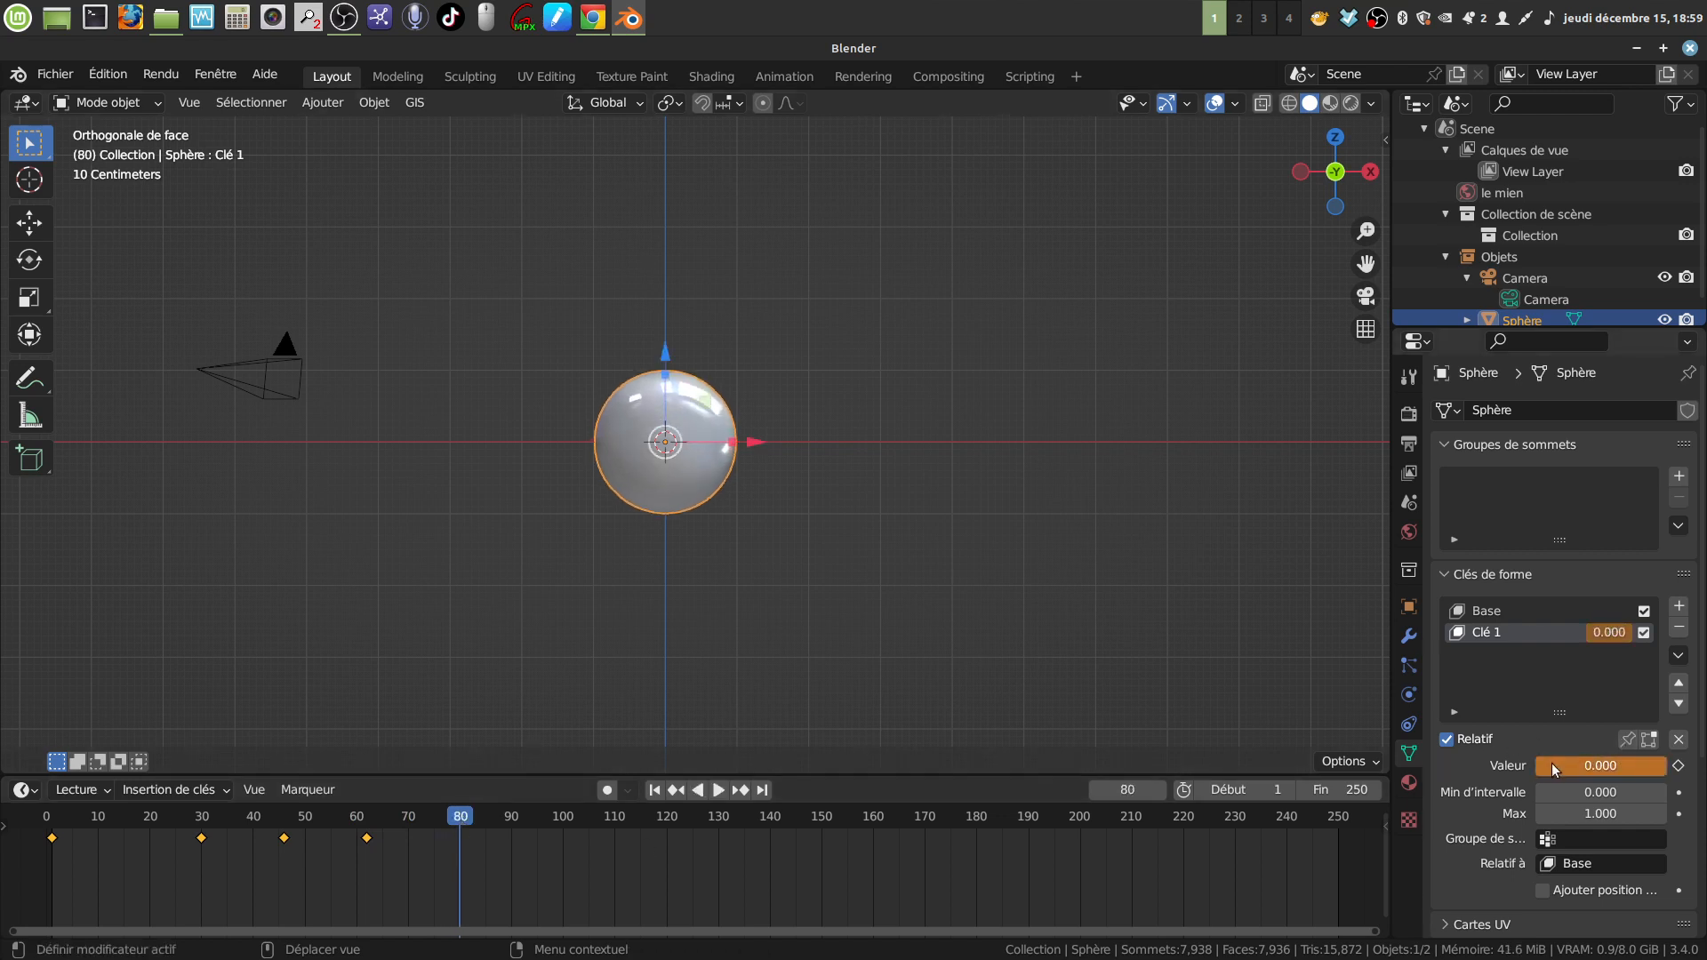
pyautogui.rightClick(1551, 763)
pyautogui.click(1444, 719)
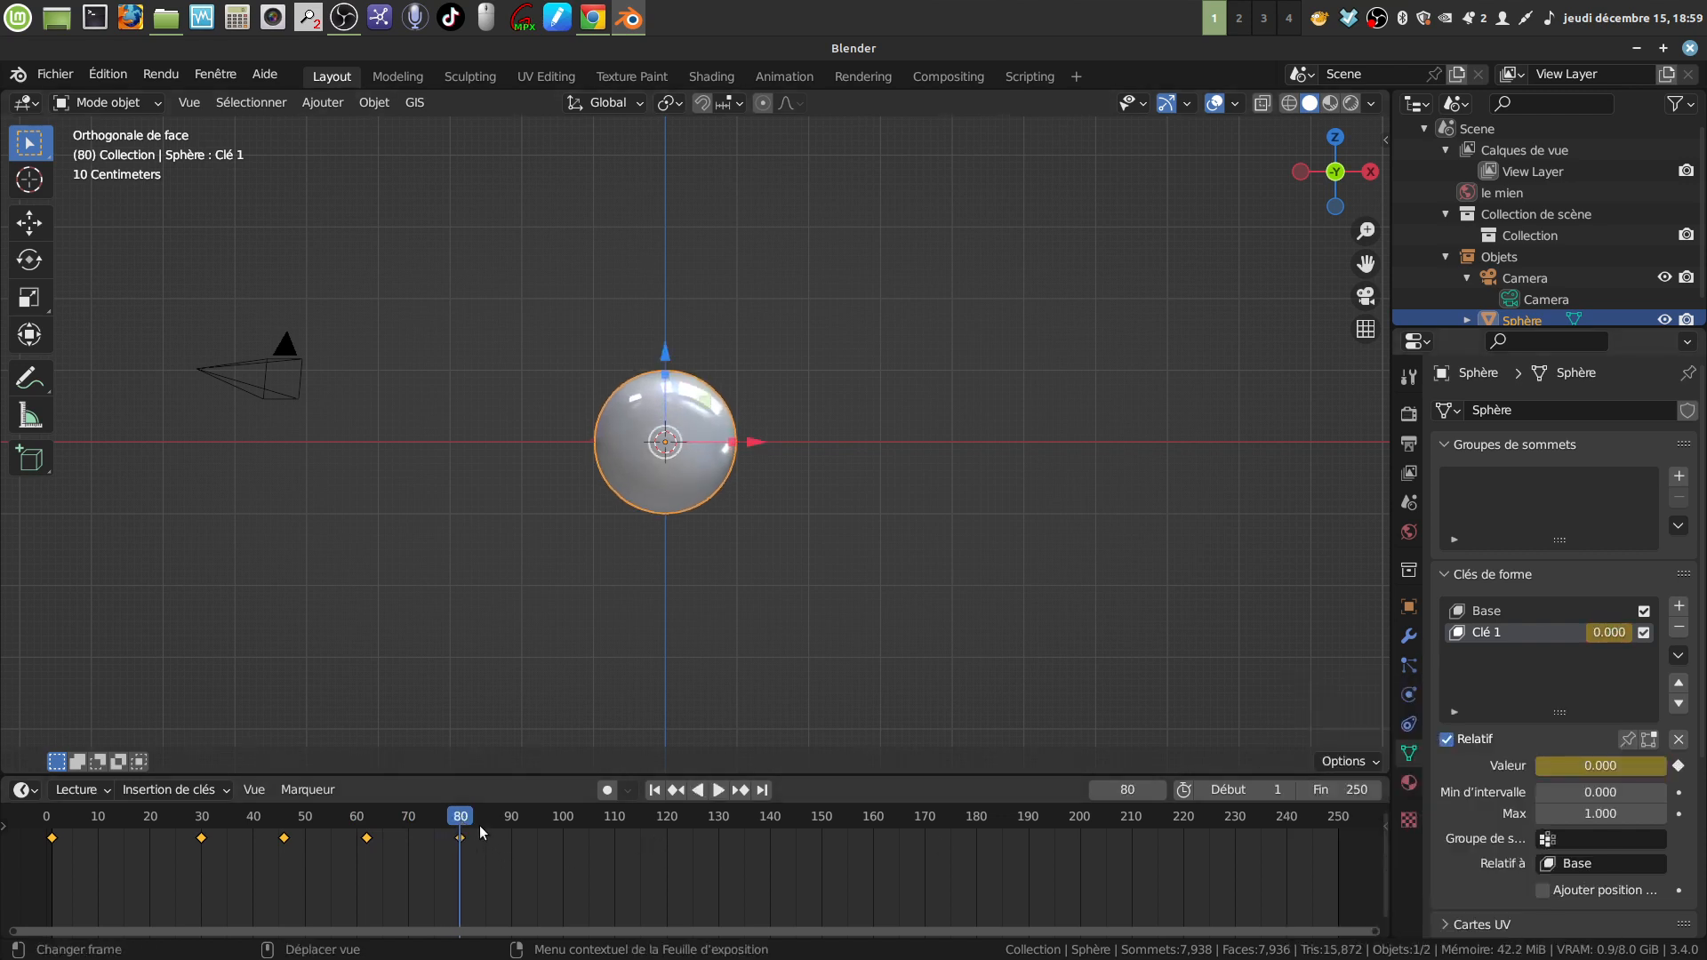
pyautogui.moveTo(455, 820); pyautogui.dragTo(52, 835)
pyautogui.press('space')
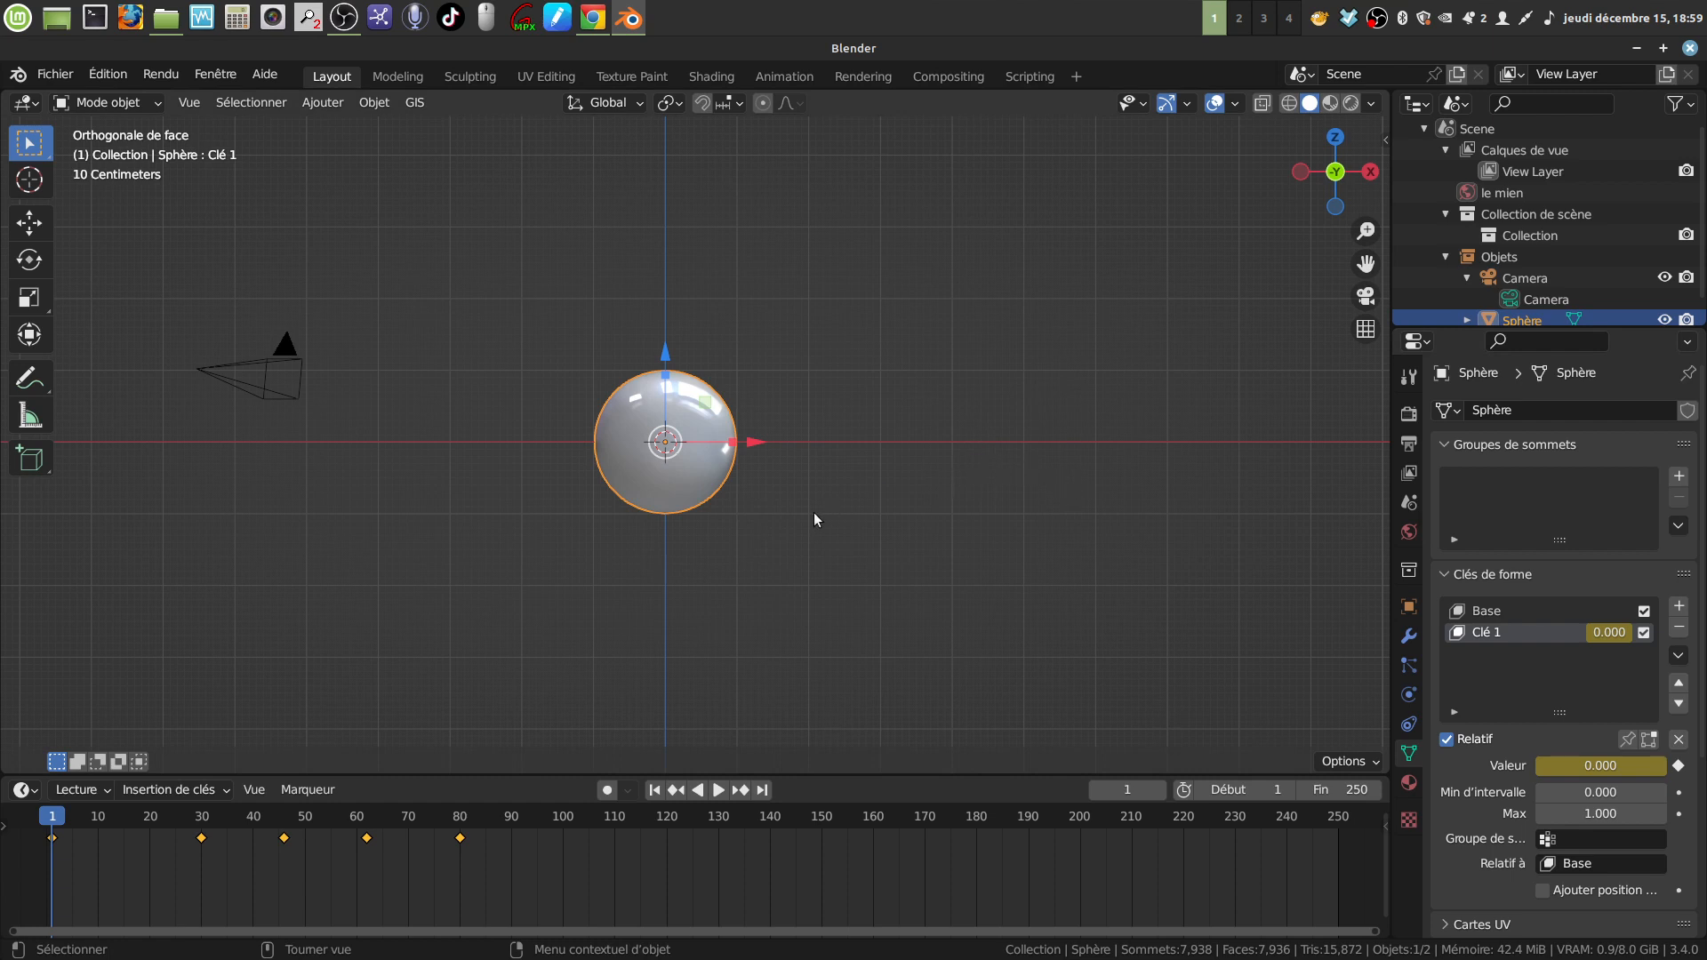
# Delete the sphere and add a mesh cube at the world origin
pyautogui.press('x')
pyautogui.click(744, 505)
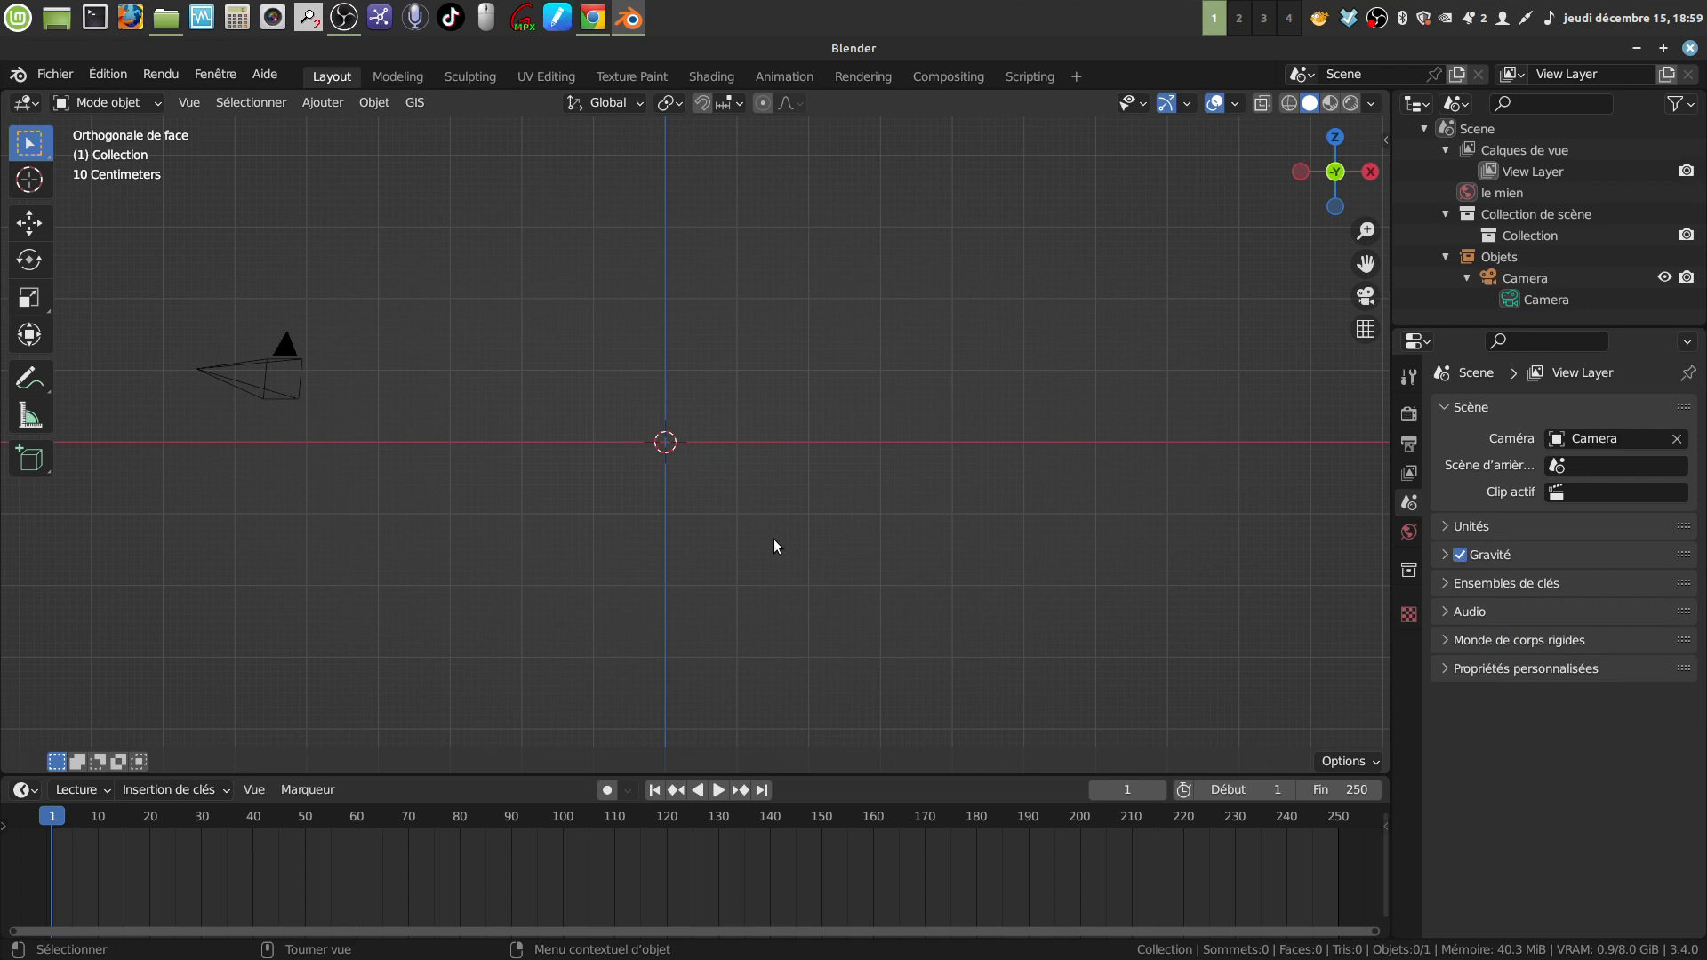
pyautogui.moveTo(697, 412)
pyautogui.keyDown('shift'); pyautogui.mouseDown(button='middle')
pyautogui.moveTo(698, 457)
pyautogui.moveTo(720, 436)
pyautogui.mouseUp(button='middle'); pyautogui.keyUp('shift')
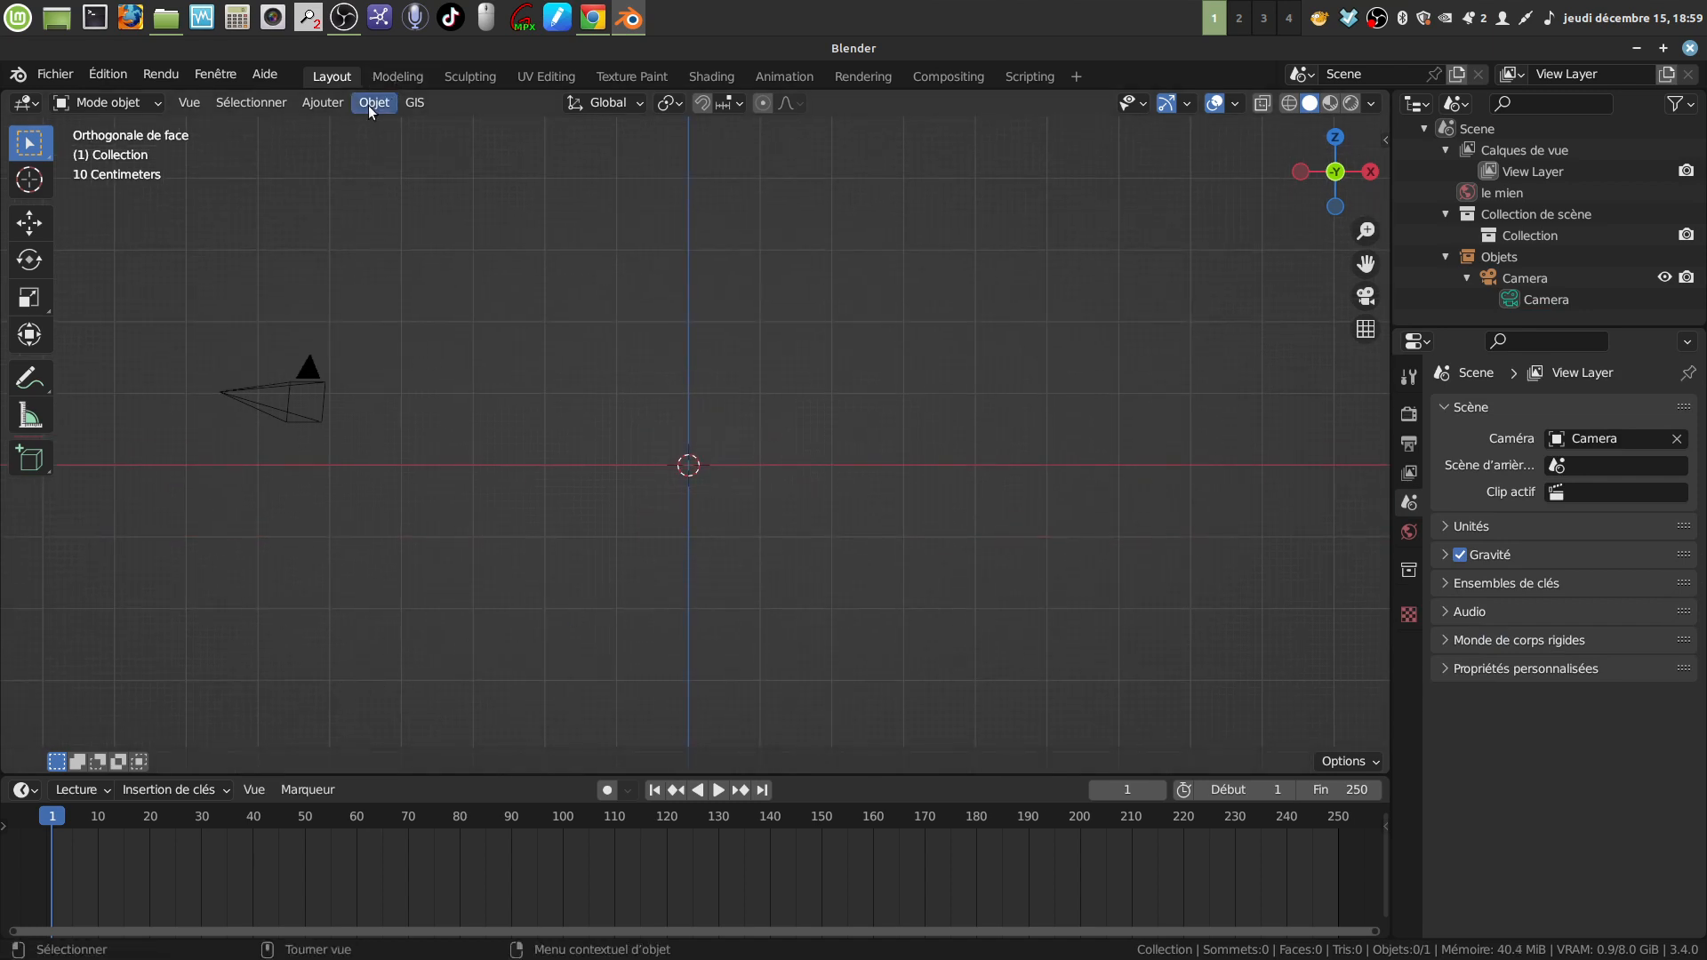
pyautogui.click(323, 102)
pyautogui.moveTo(362, 150)
pyautogui.moveTo(369, 127)
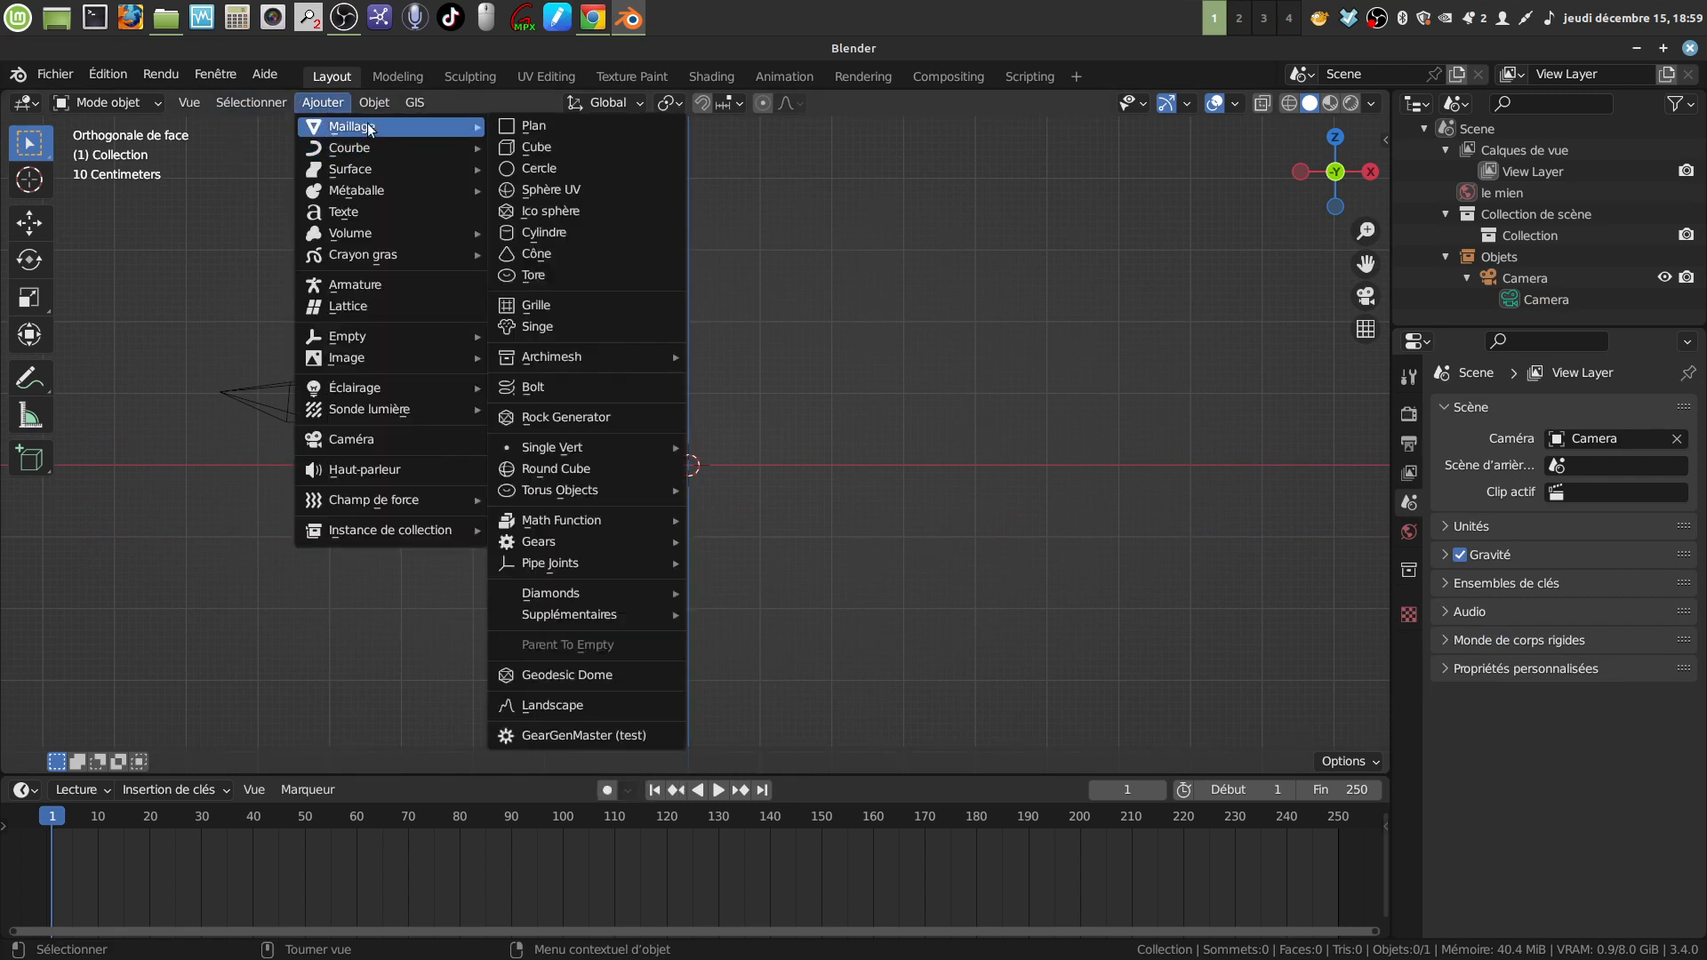
pyautogui.click(588, 149)
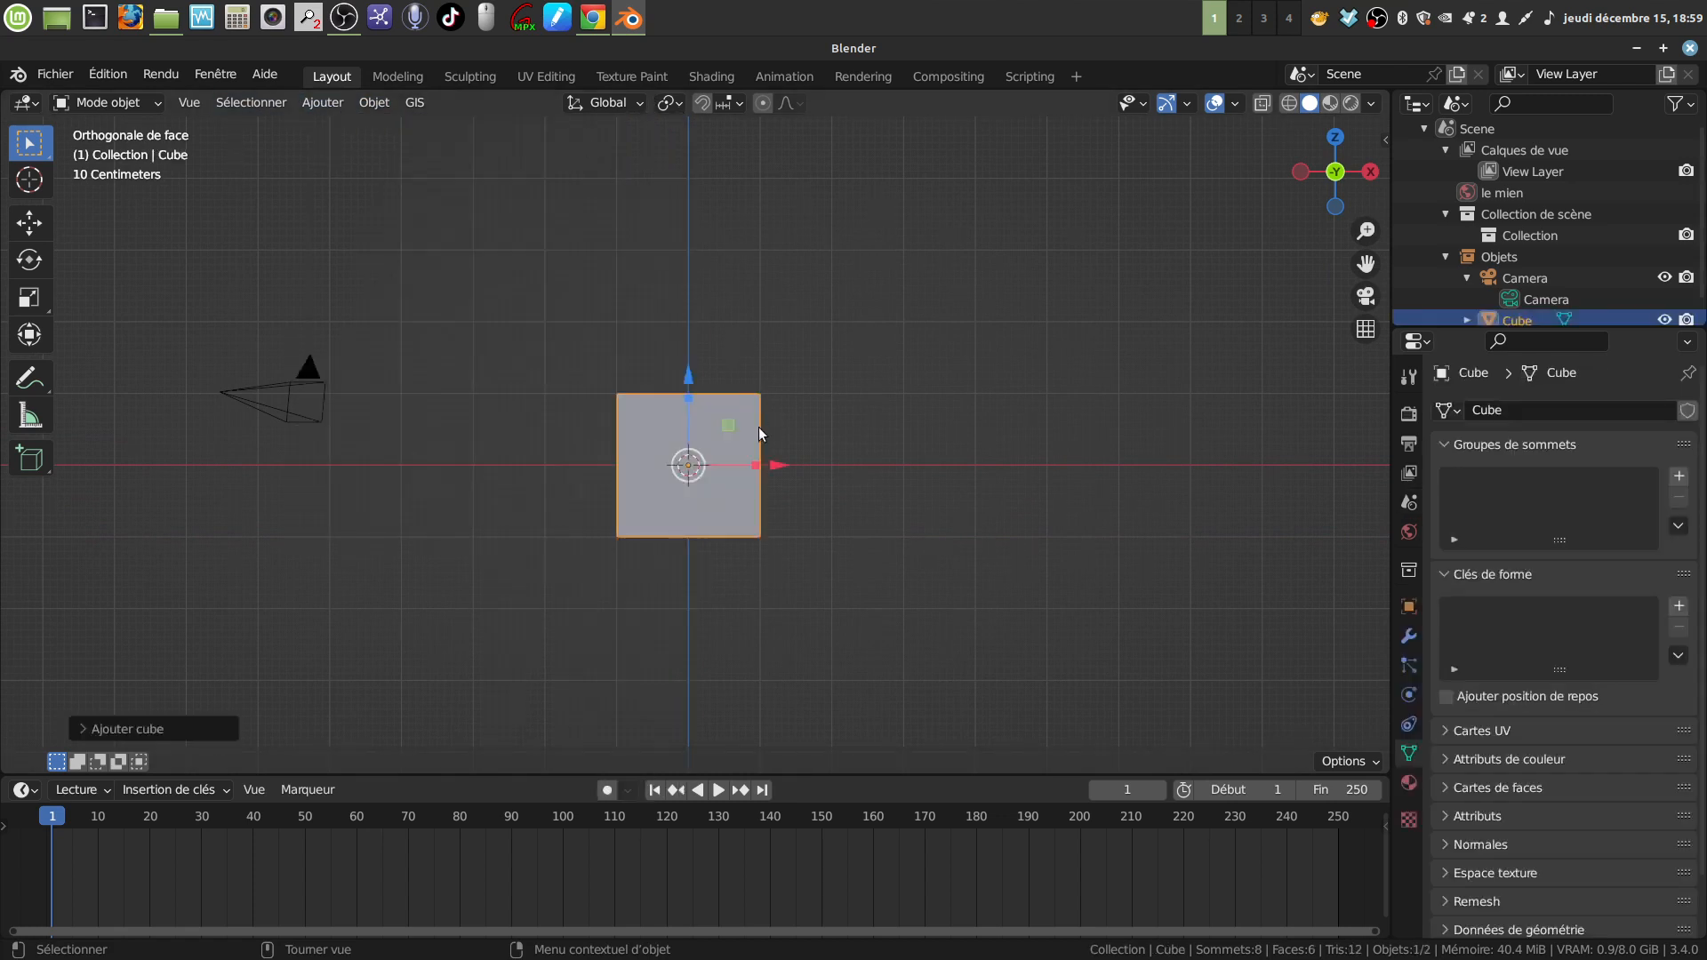
# In edit mode, flatten the cube along Z and stretch it along X into a long, thin slab
pyautogui.press('Tab')
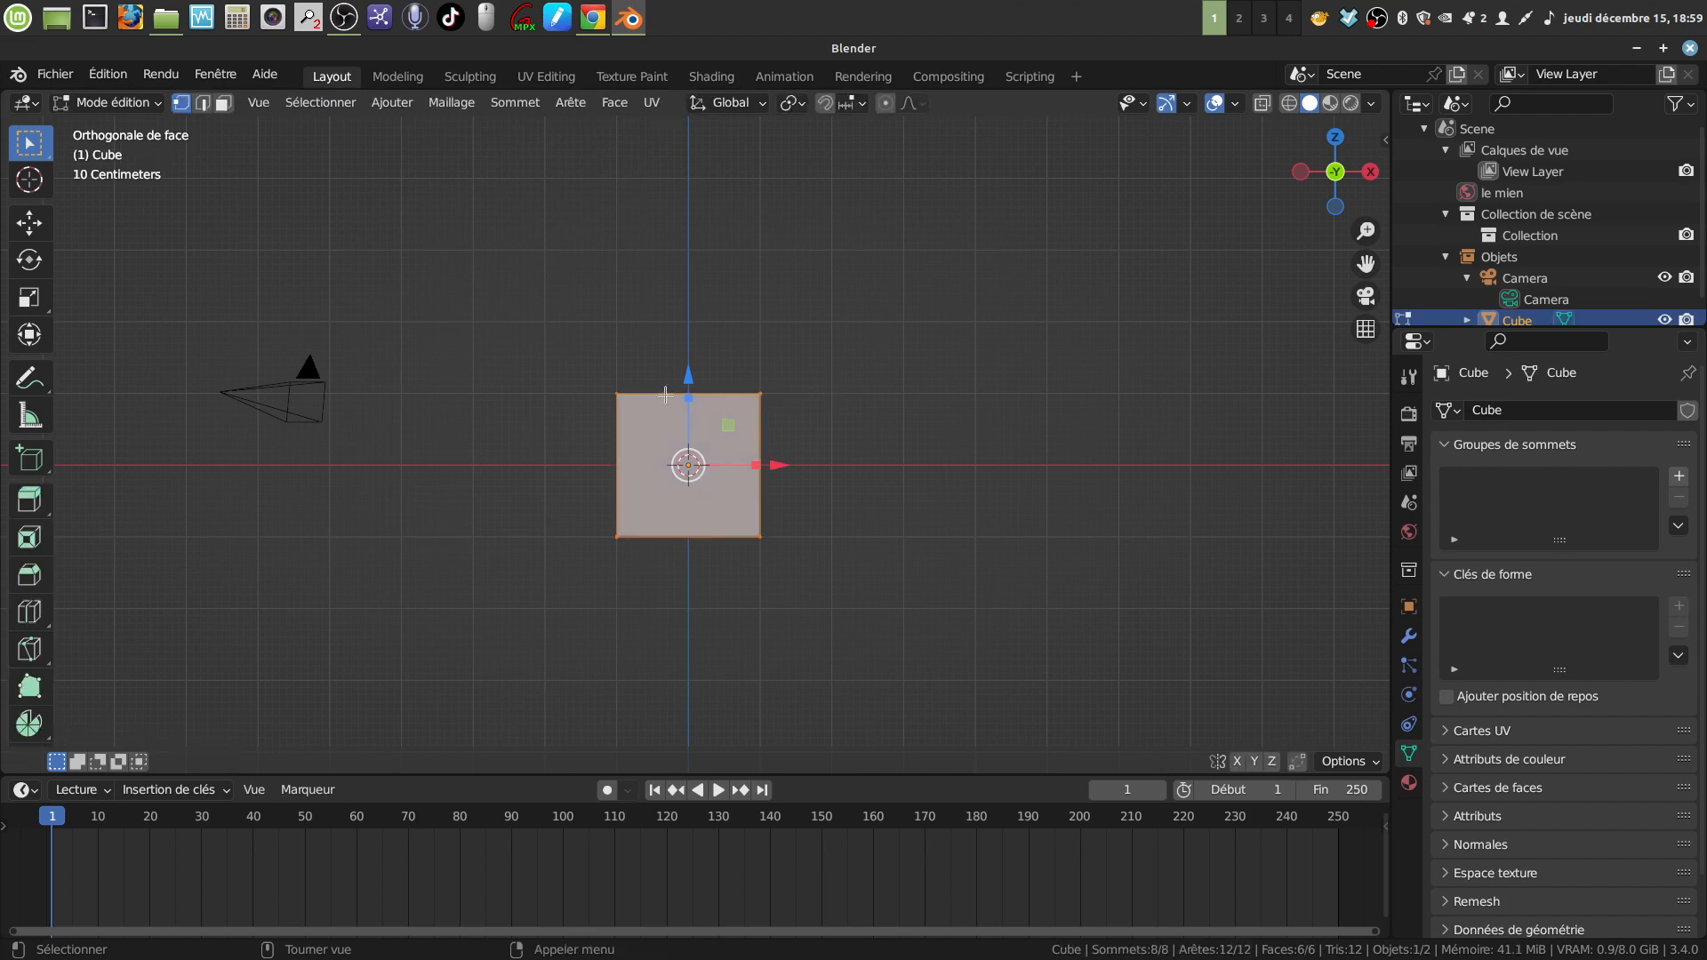
pyautogui.moveTo(689, 397); pyautogui.dragTo(690, 459)
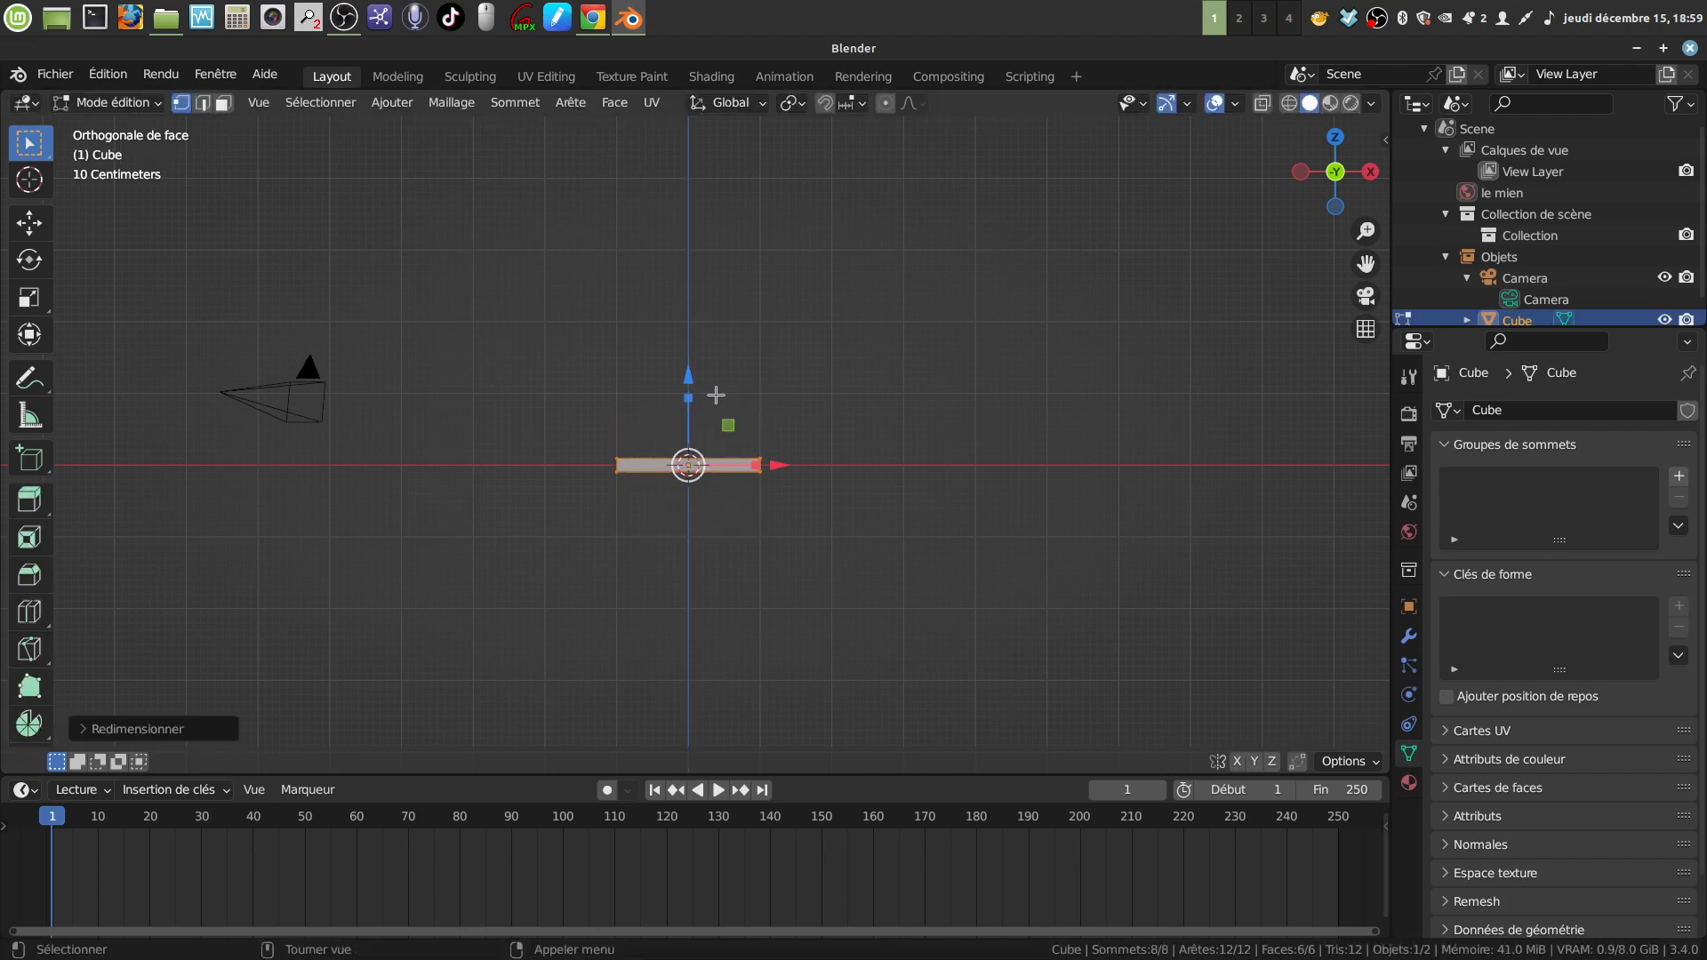
pyautogui.moveTo(717, 398)
pyautogui.mouseDown(button='middle')
pyautogui.moveTo(709, 608)
pyautogui.moveTo(687, 389)
pyautogui.mouseUp(button='middle')
pyautogui.moveTo(685, 351); pyautogui.dragTo(781, 407)
pyautogui.keyDown('shift'); pyautogui.moveTo(799, 583); pyautogui.dragTo(690, 473, button='middle'); pyautogui.keyUp('shift')
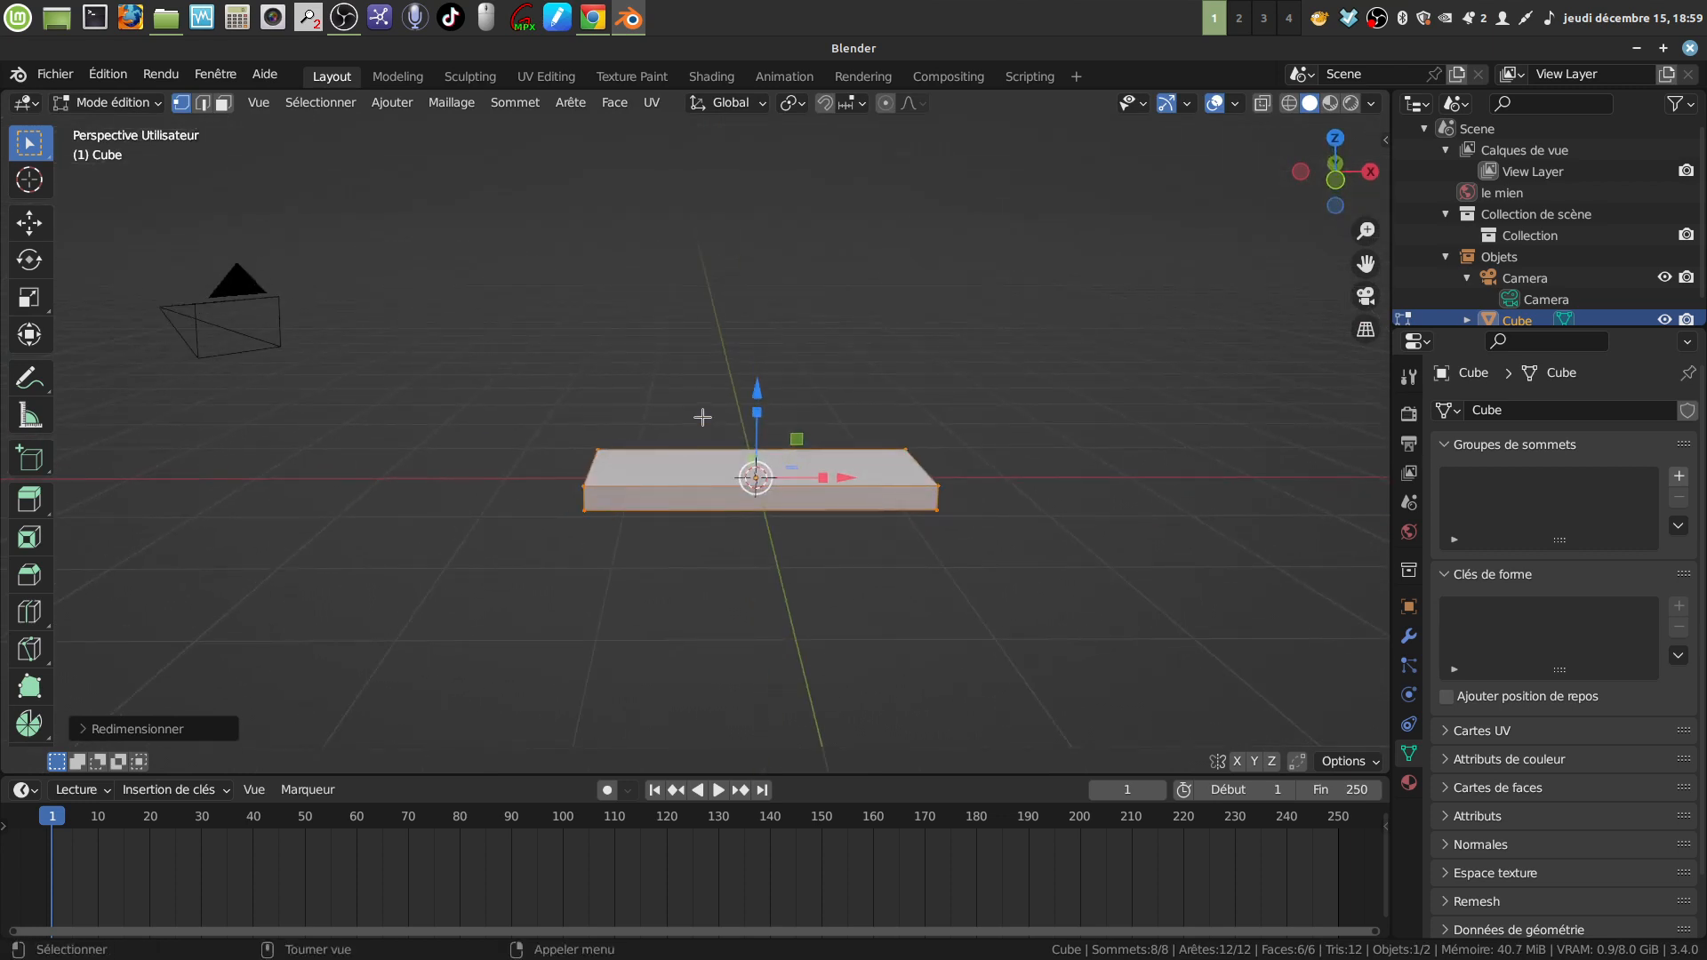
pyautogui.moveTo(767, 423); pyautogui.dragTo(739, 435)
pyautogui.moveTo(739, 435); pyautogui.dragTo(683, 534, button='middle')
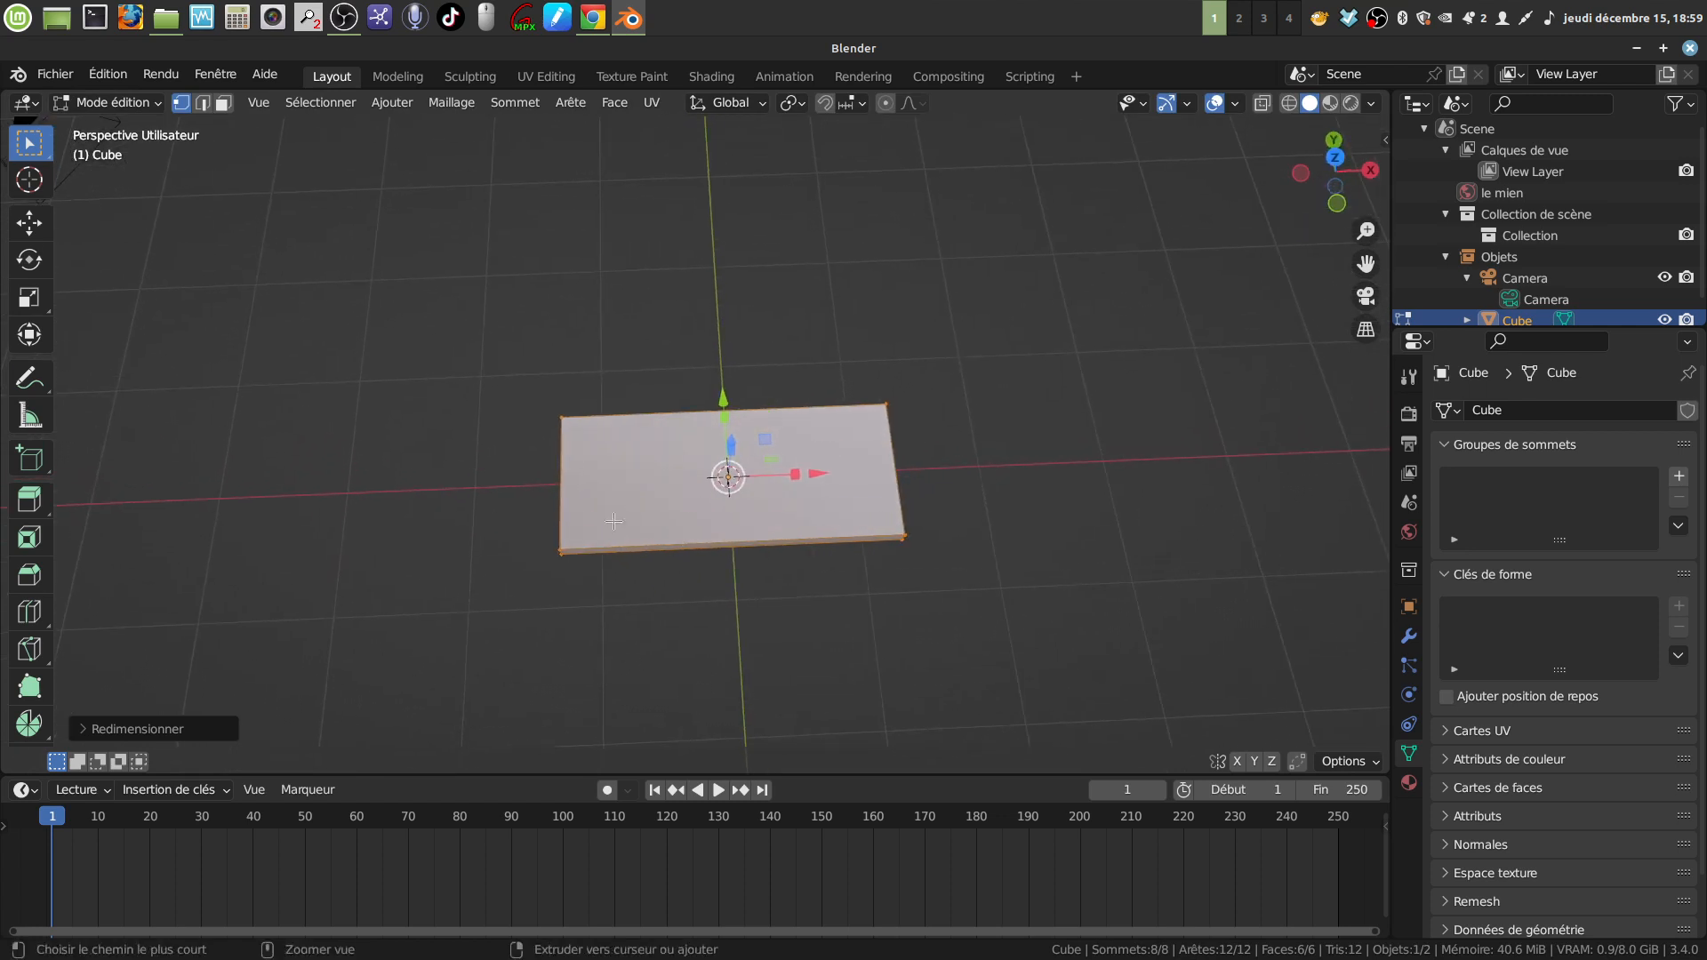
# Add 49 evenly spaced loop cuts across the slab, dividing it along its length
pyautogui.hotkey('ctrl', 'r')
pyautogui.scroll(20, 614, 521)
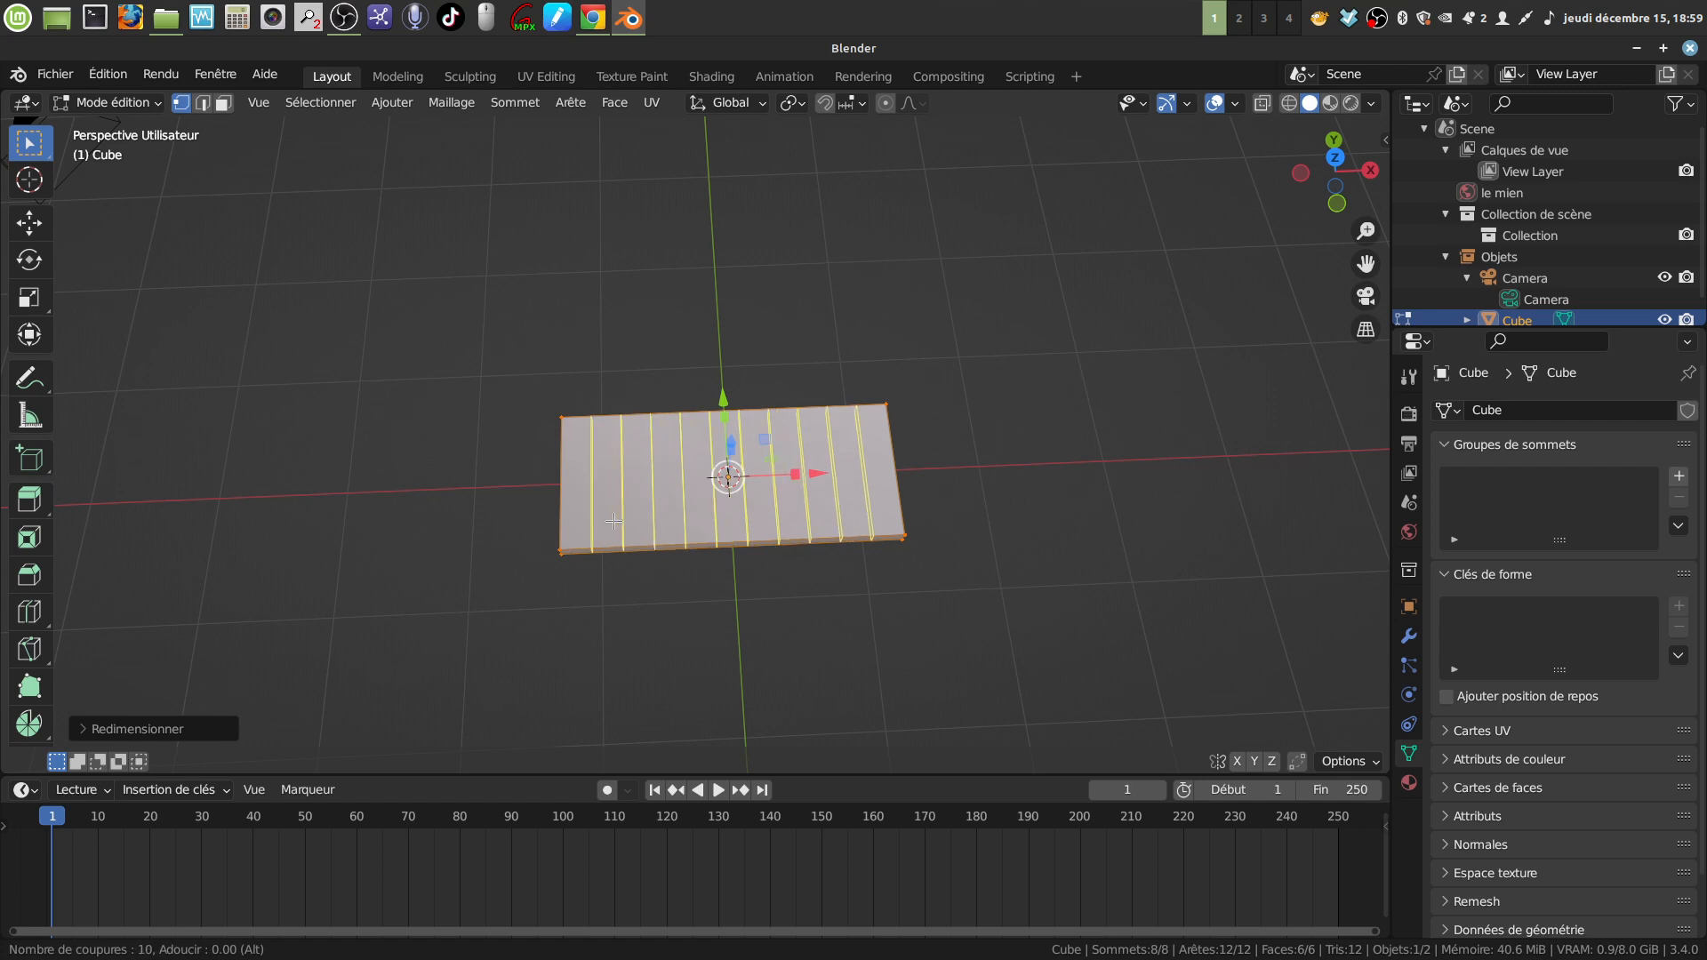
pyautogui.scroll(20, 614, 521)
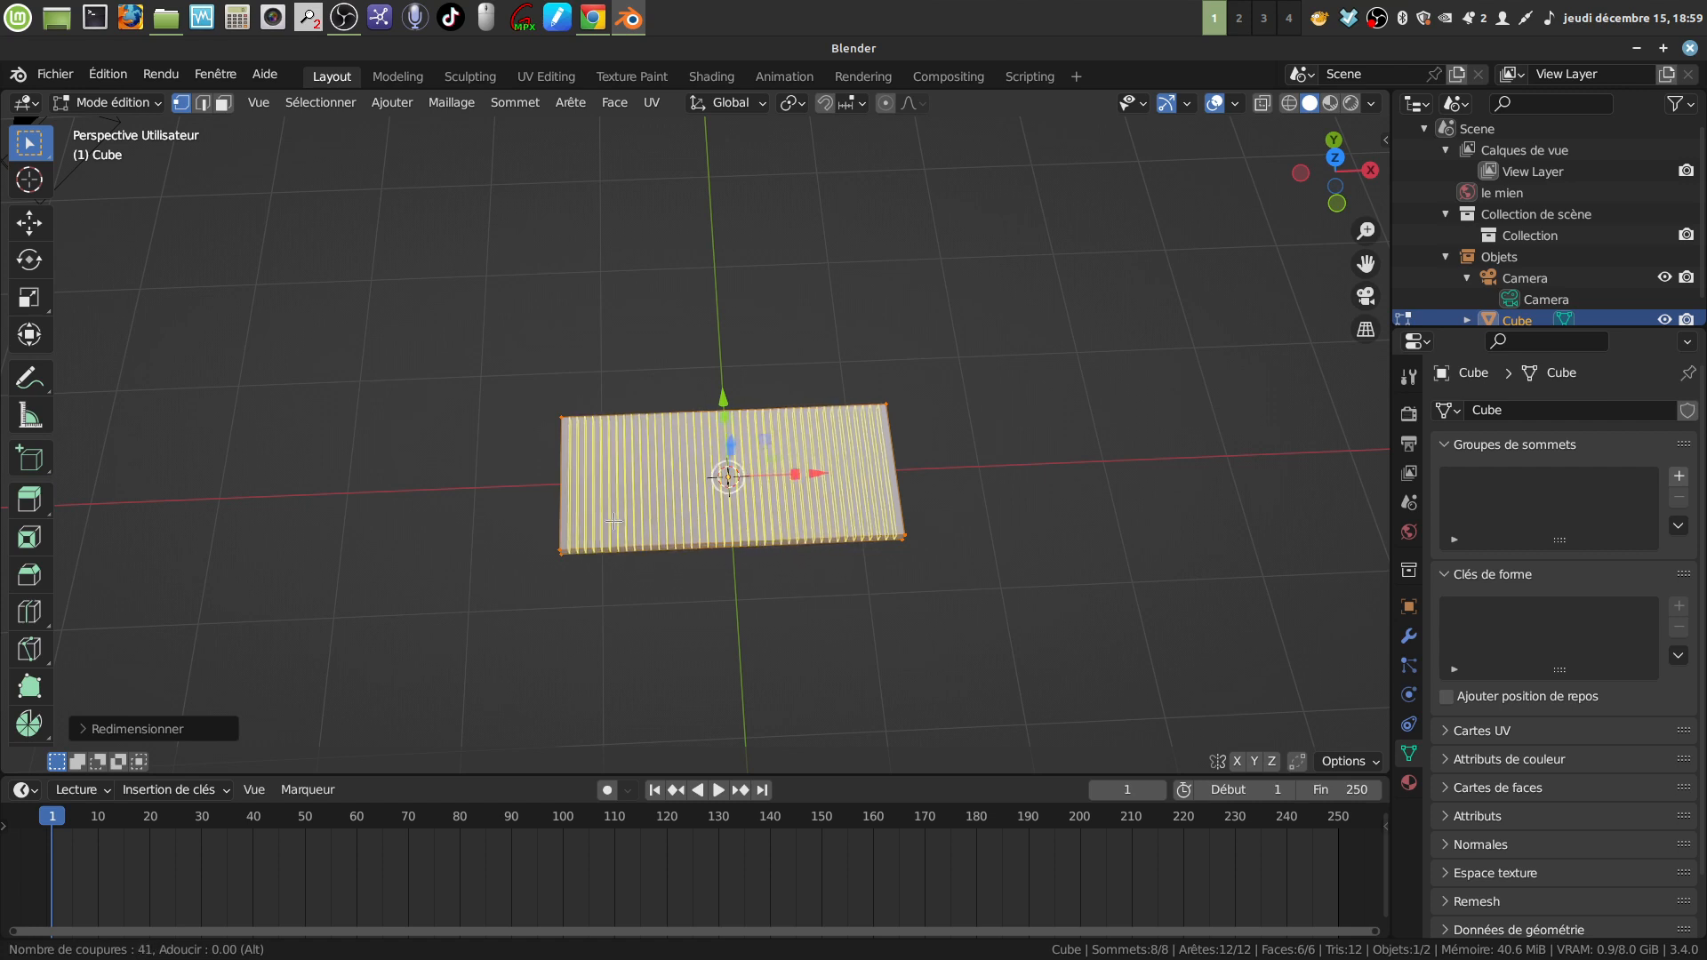
pyautogui.click(612, 520)
pyautogui.click(612, 519)
# Return to object mode in front view and add a Base shape key and a second shape key to the slab
pyautogui.moveTo(633, 524); pyautogui.dragTo(690, 362, button='middle')
pyautogui.press('KP_1')
pyautogui.scroll(4, 692, 467)
pyautogui.scroll(-1, 685, 382)
pyautogui.press('Tab')
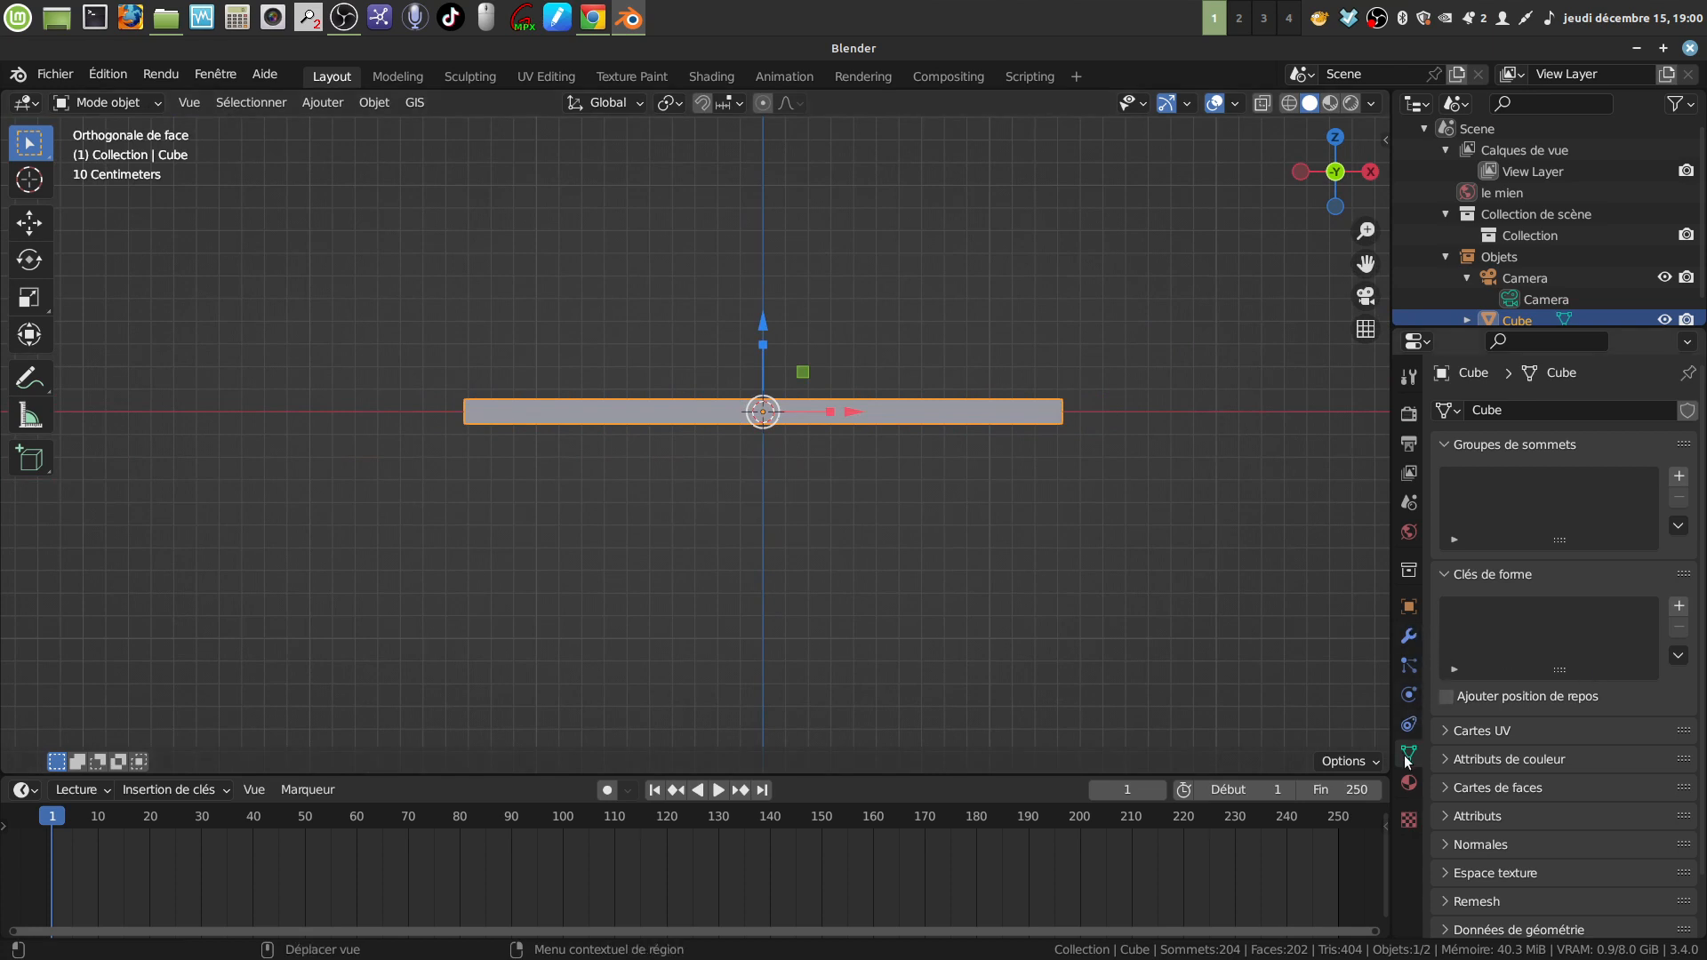
pyautogui.click(1676, 605)
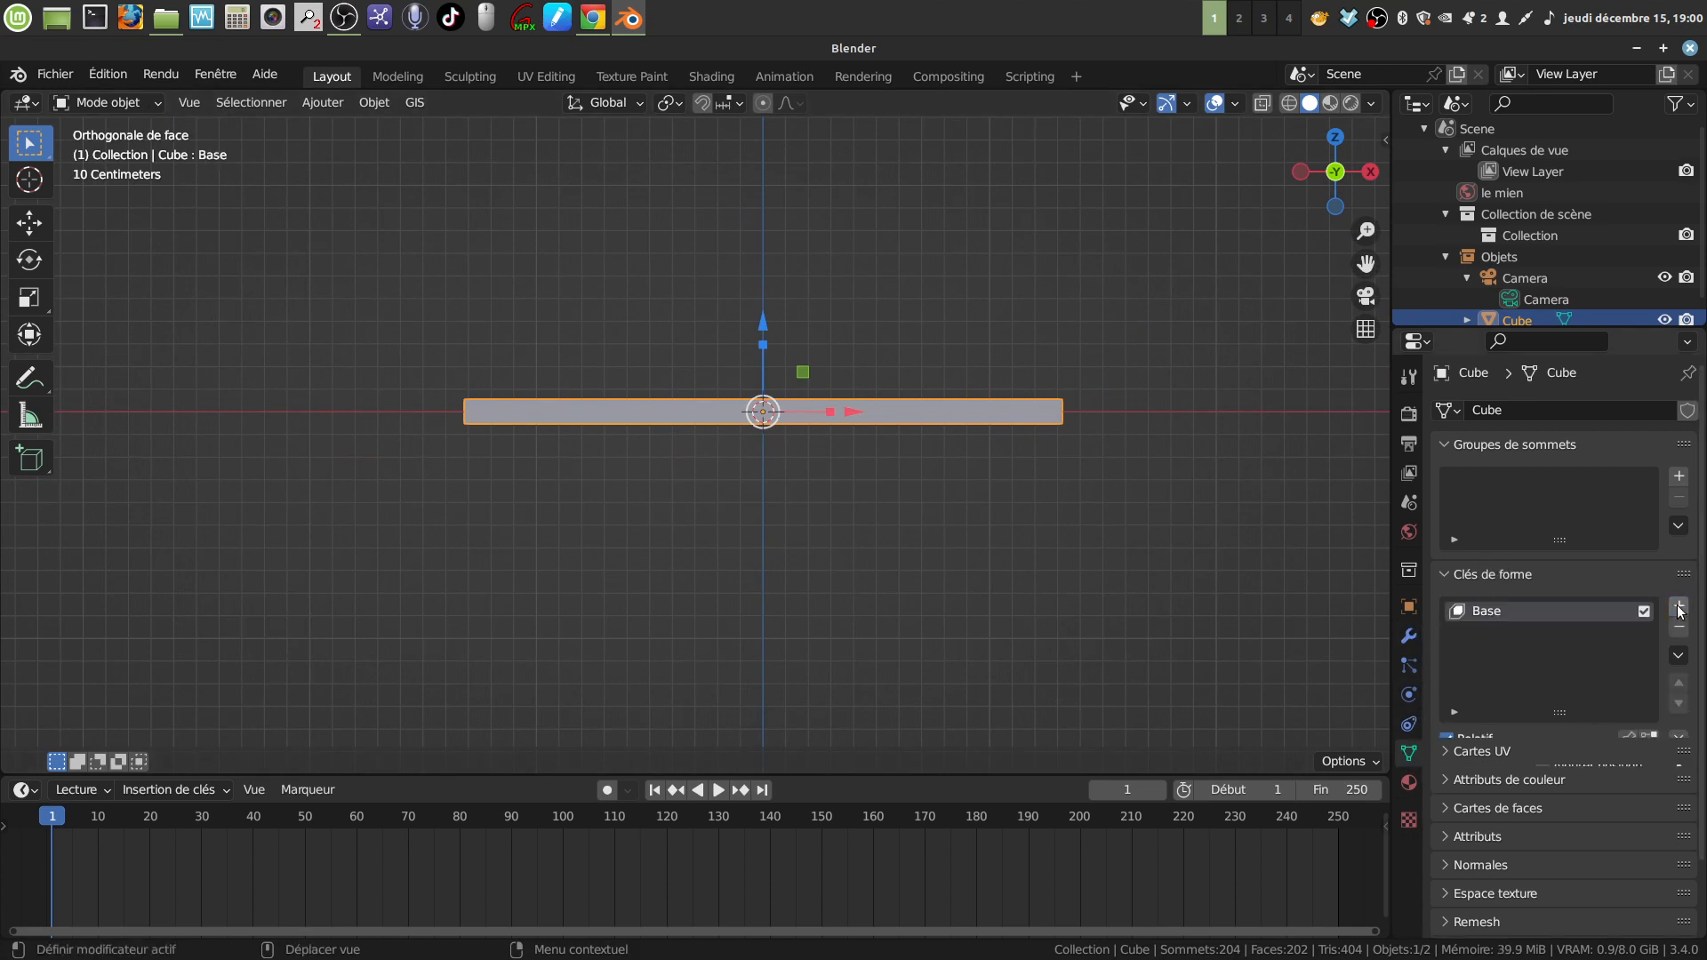
pyautogui.click(1675, 606)
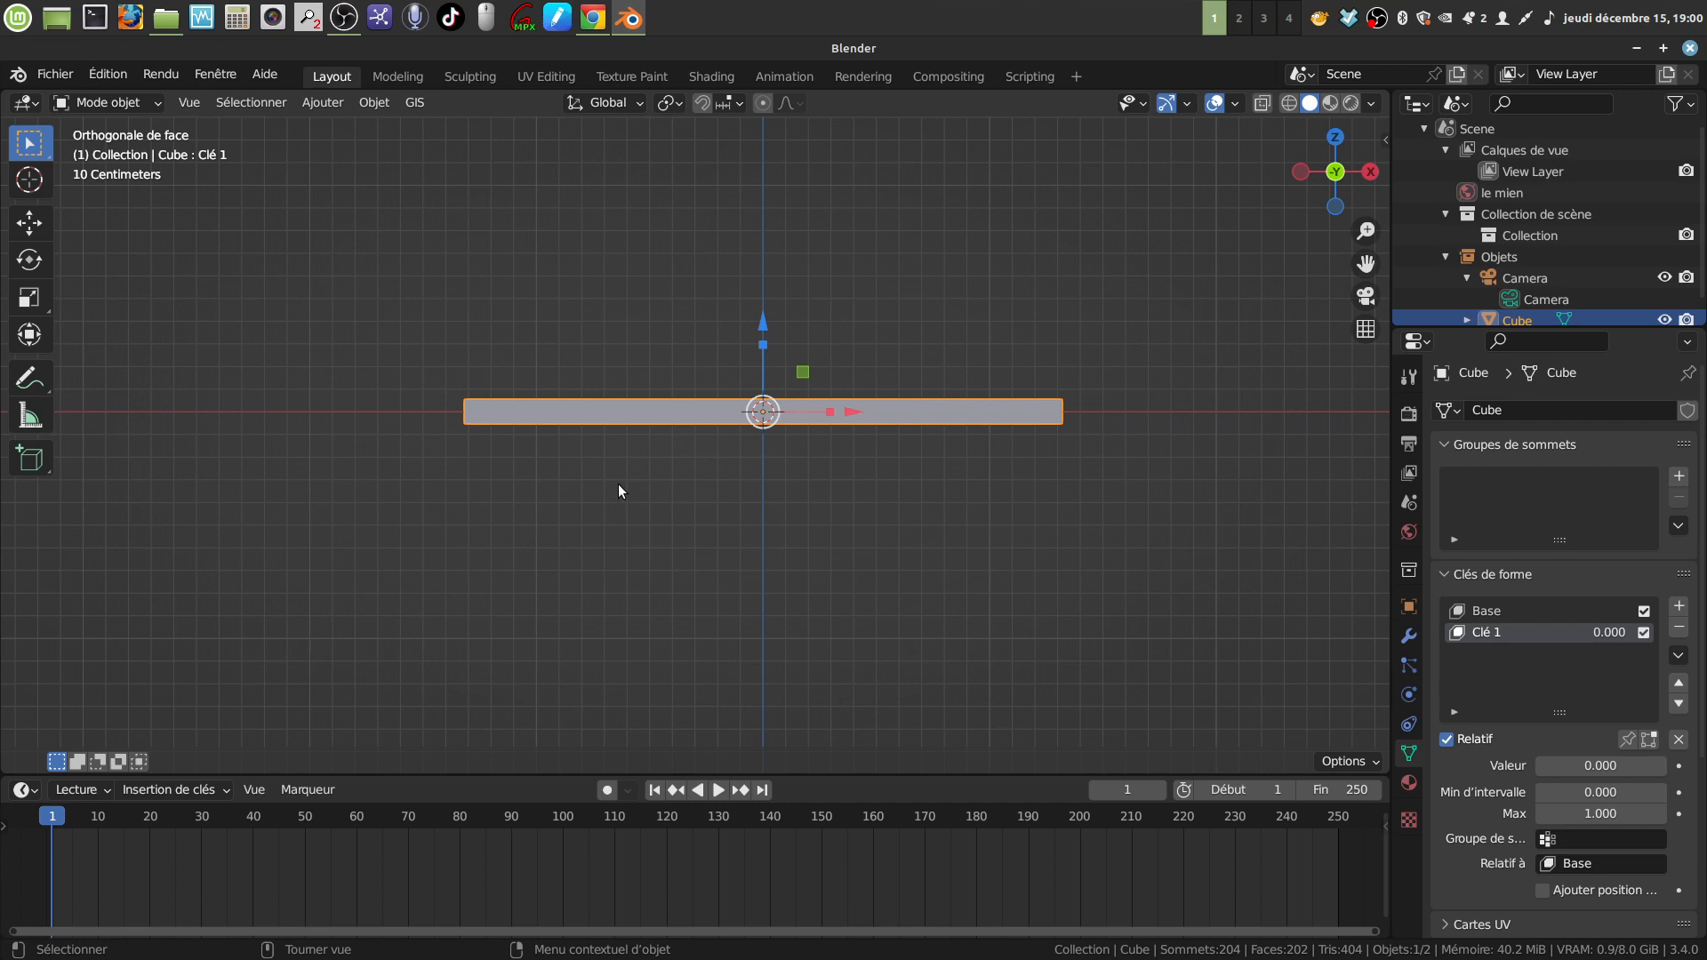
# Edit the slab's mesh on the second shape key with nothing selected, and set the transform pivot point to the active element
pyautogui.press('Tab')
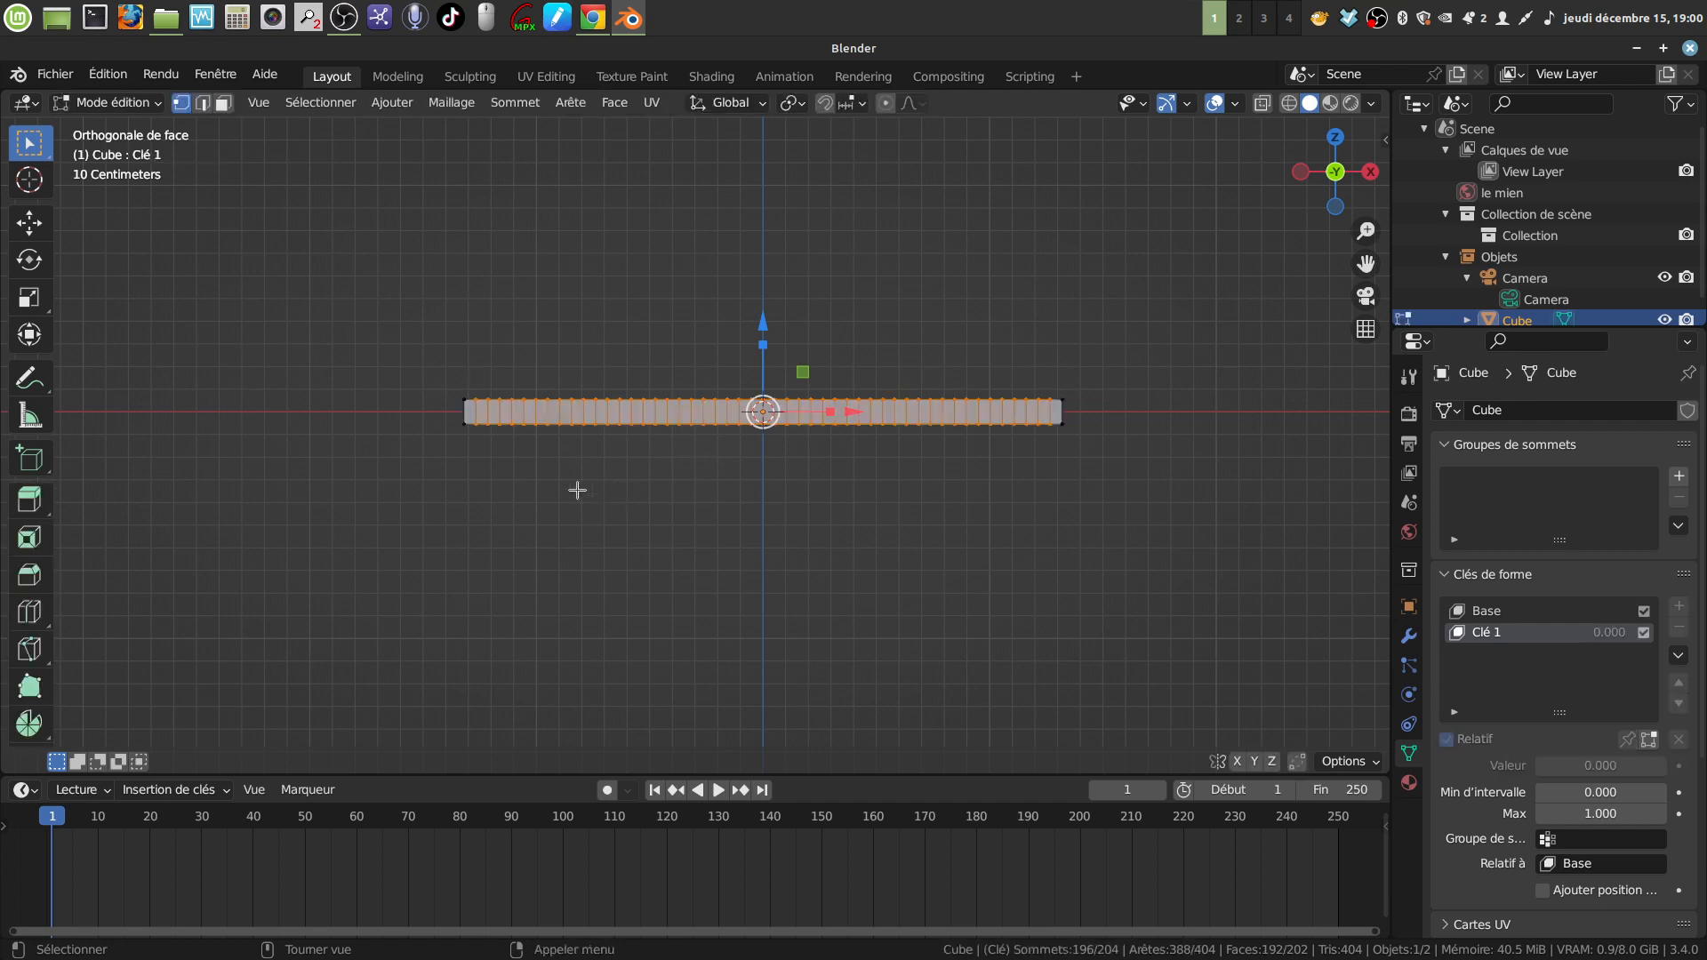
pyautogui.hotkey('alt', 'a')
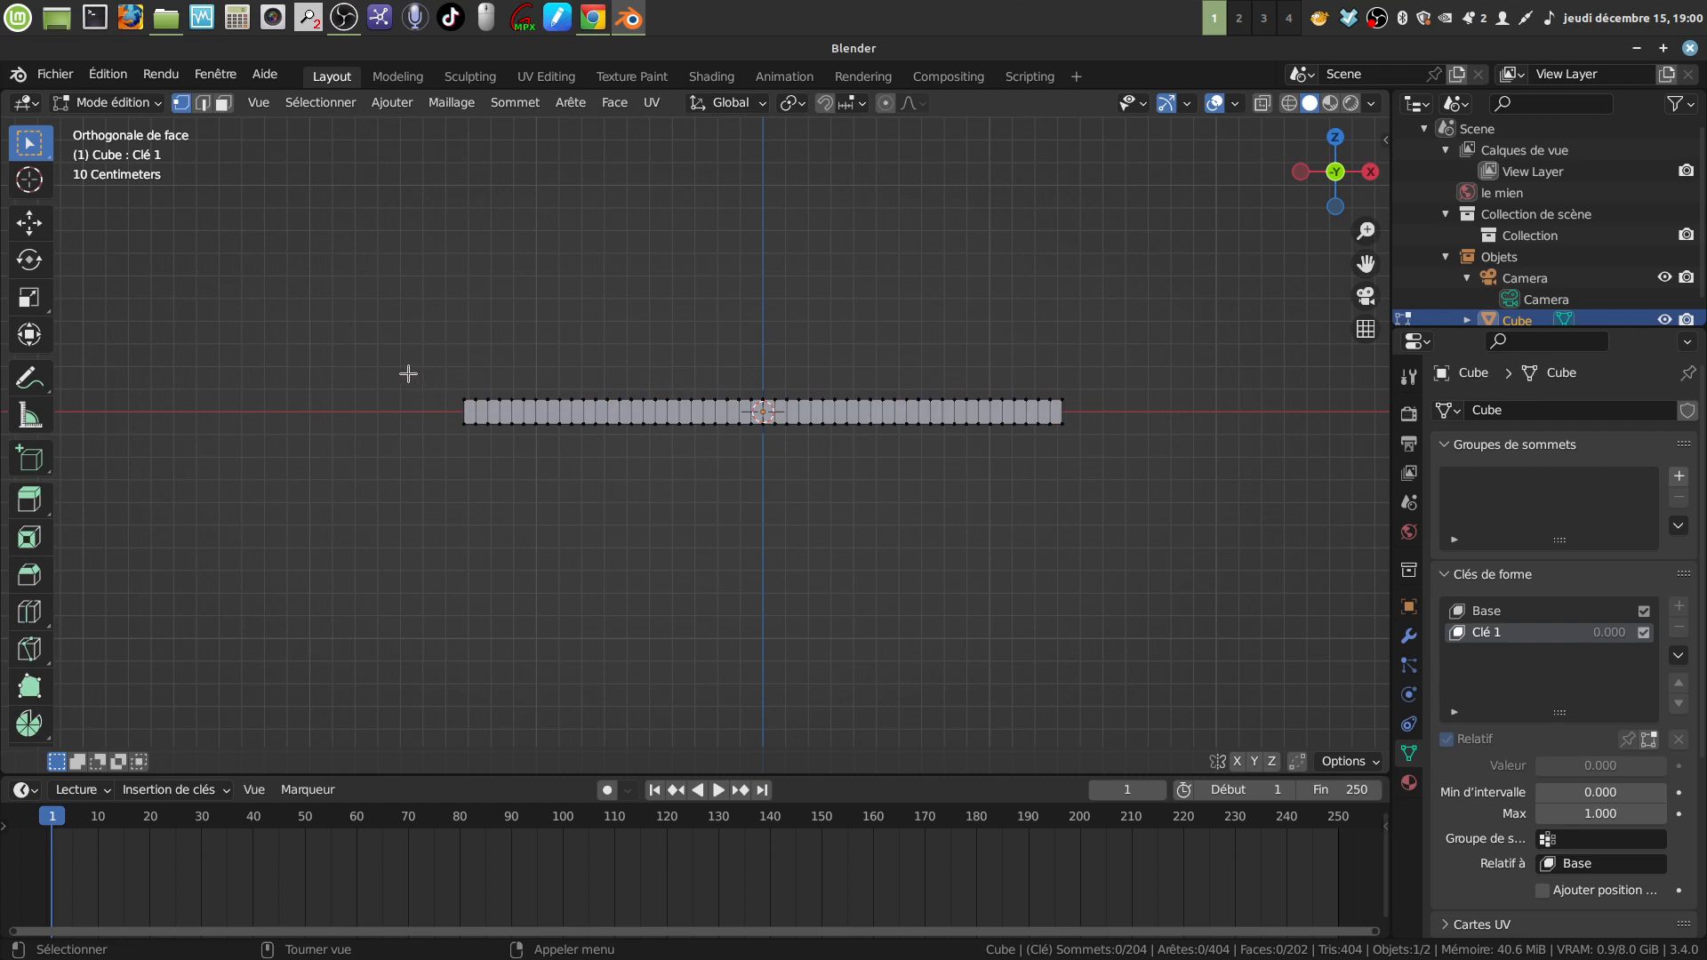
pyautogui.click(795, 104)
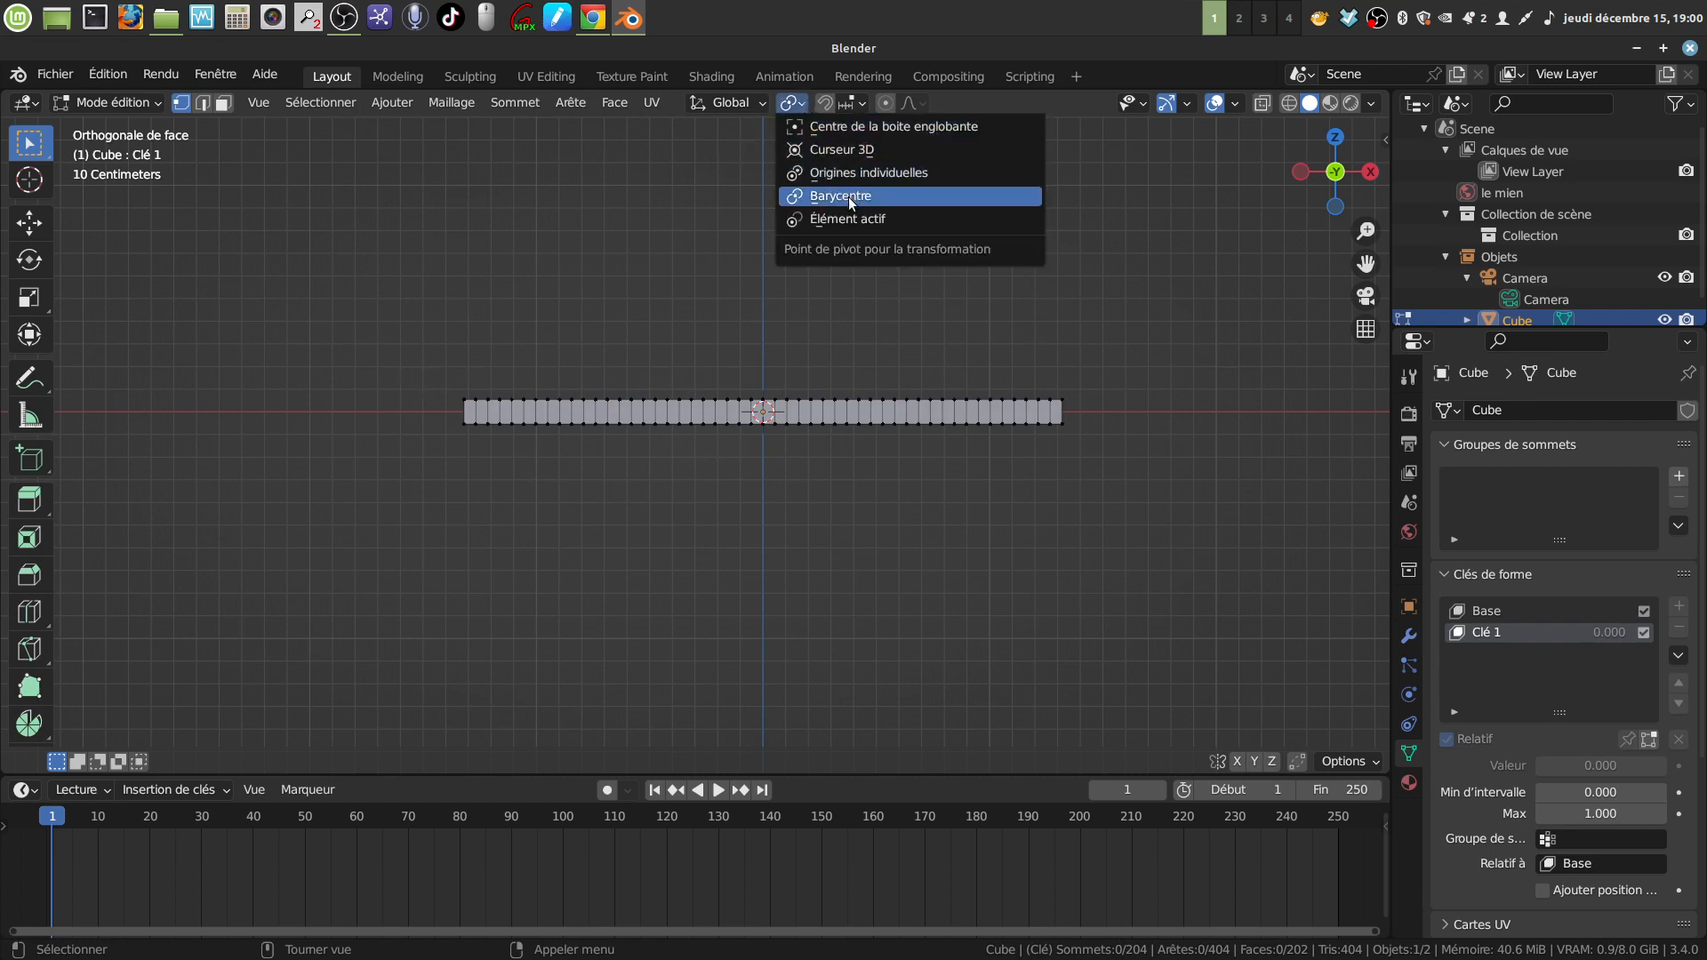
pyautogui.click(843, 220)
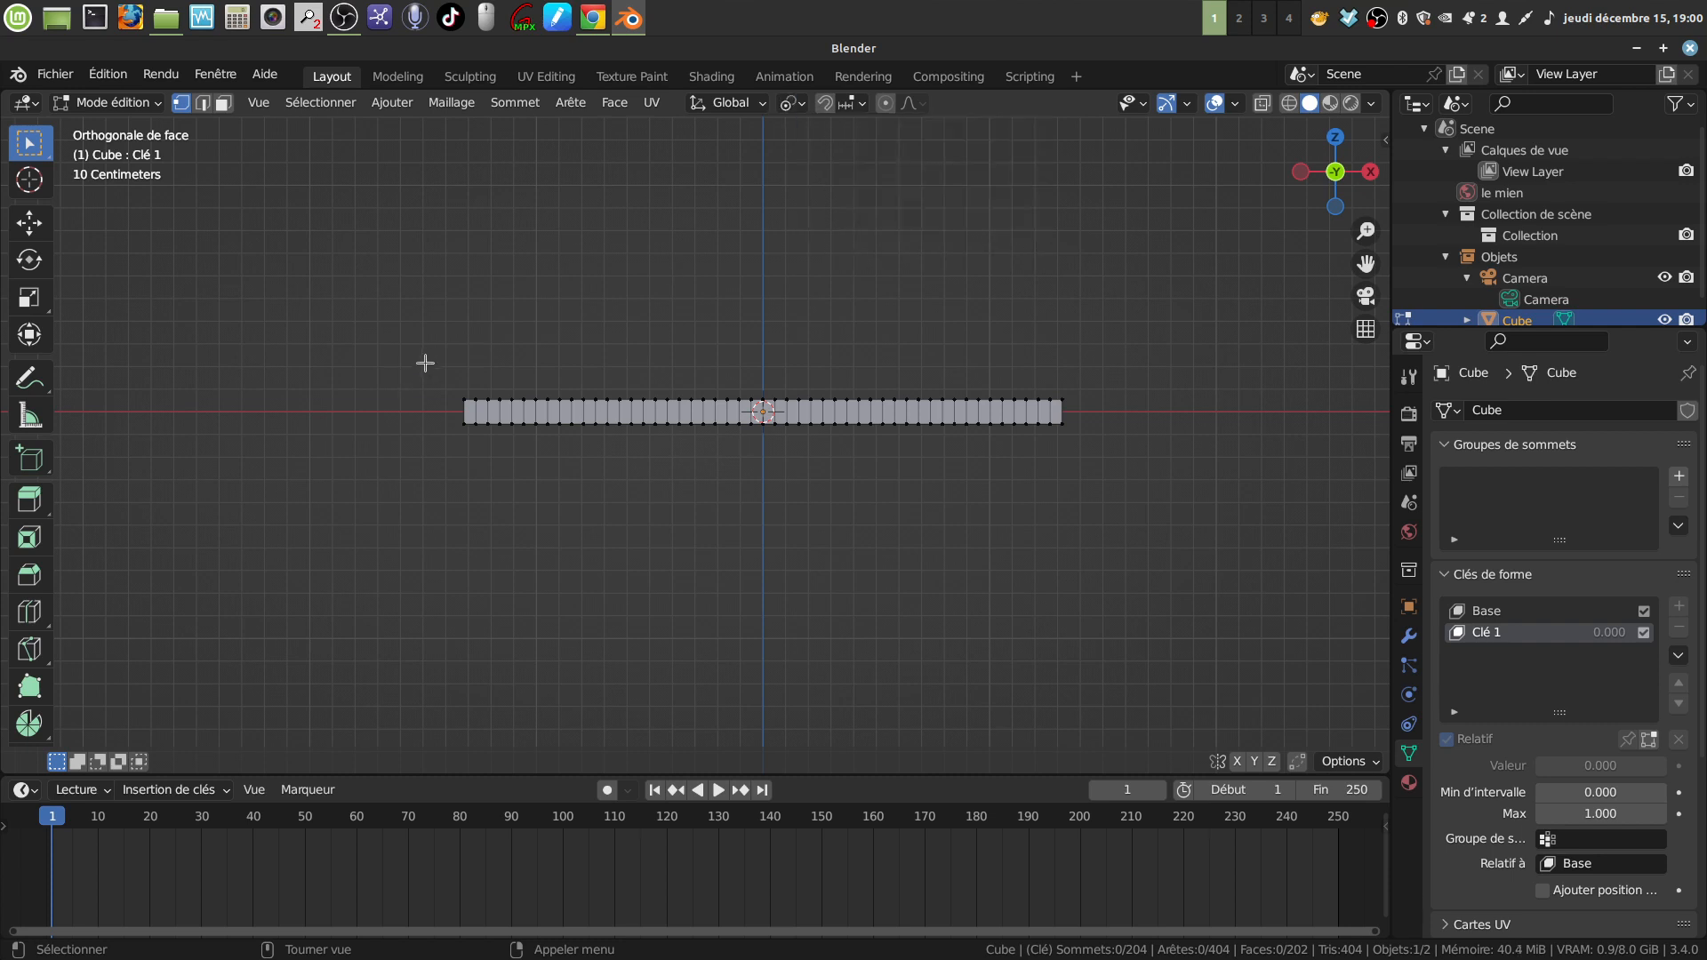
# Turn on proportional editing and, in see-through wireframe display, select the leftmost fourteen vertex columns of the slab through its full depth
pyautogui.moveTo(425, 362); pyautogui.dragTo(629, 438)
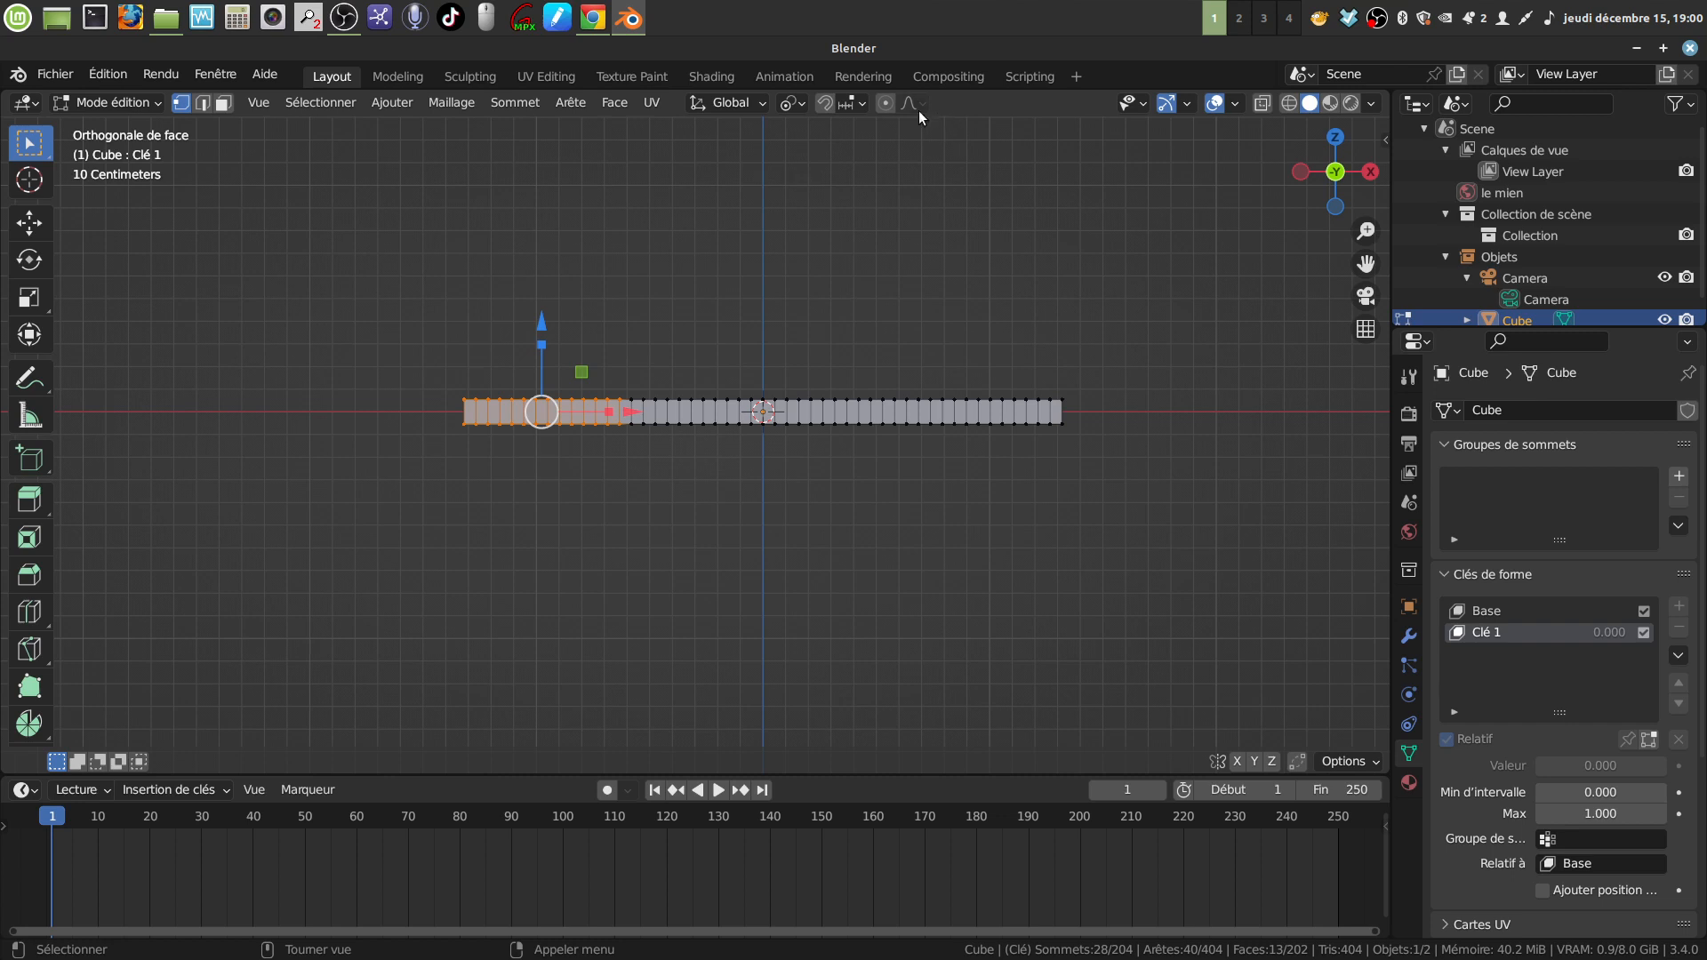
pyautogui.click(886, 102)
pyautogui.scroll(1, 729, 616)
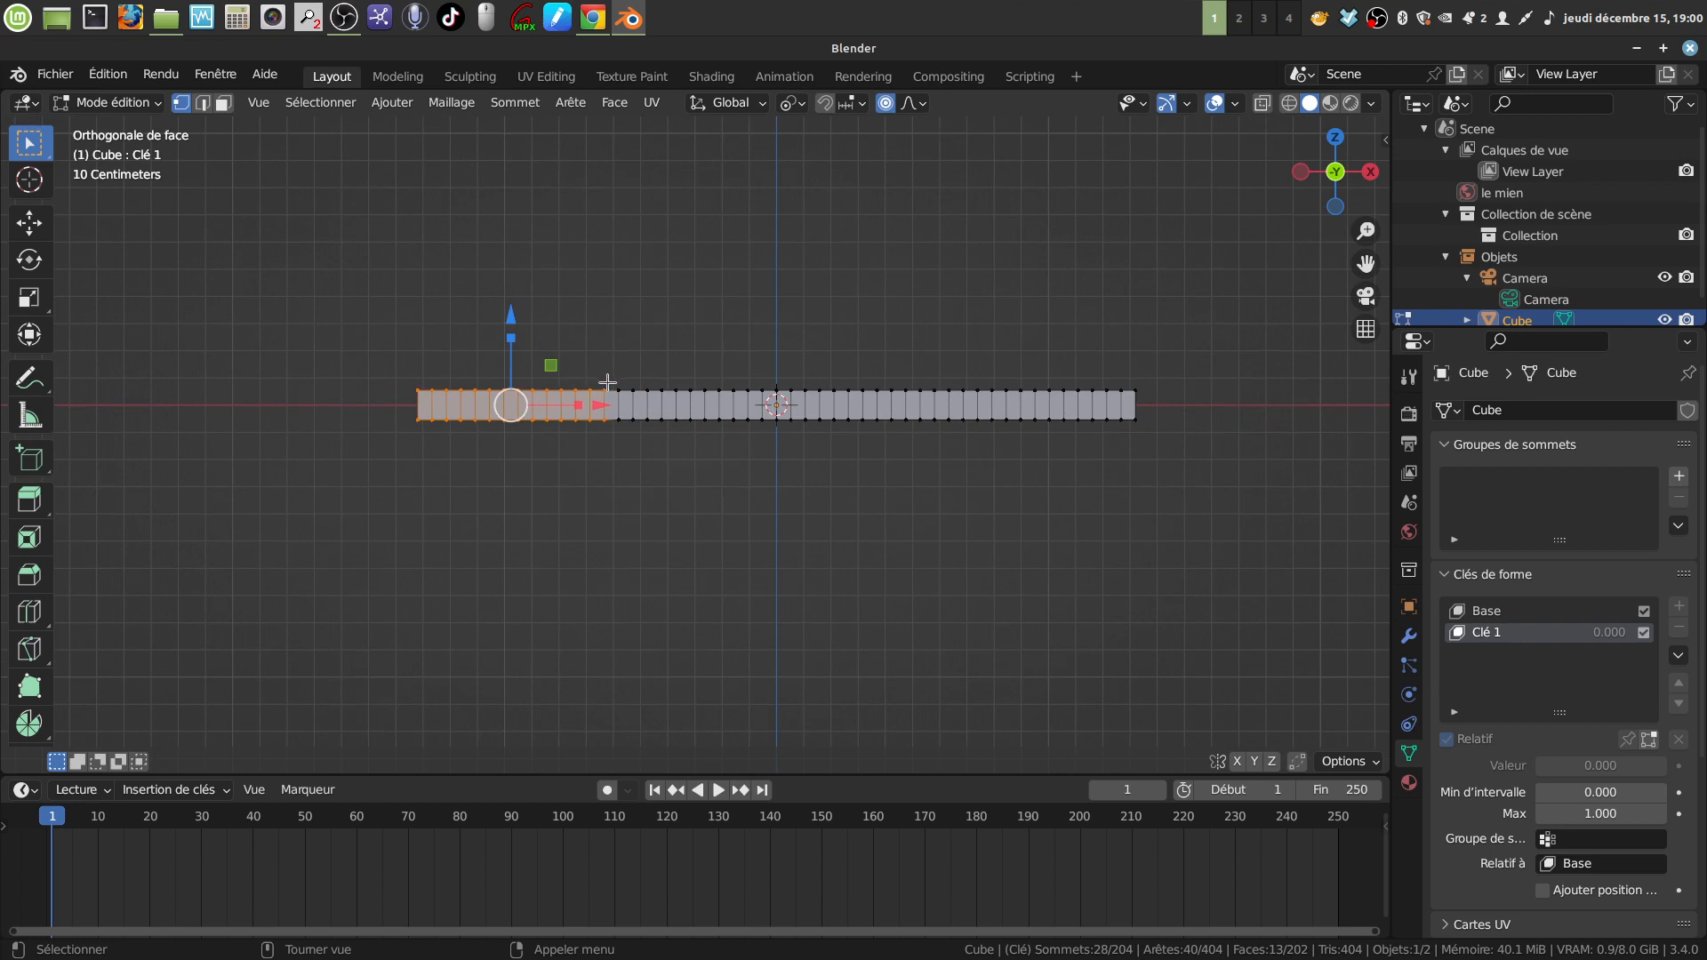
pyautogui.hotkey('alt', 'z')
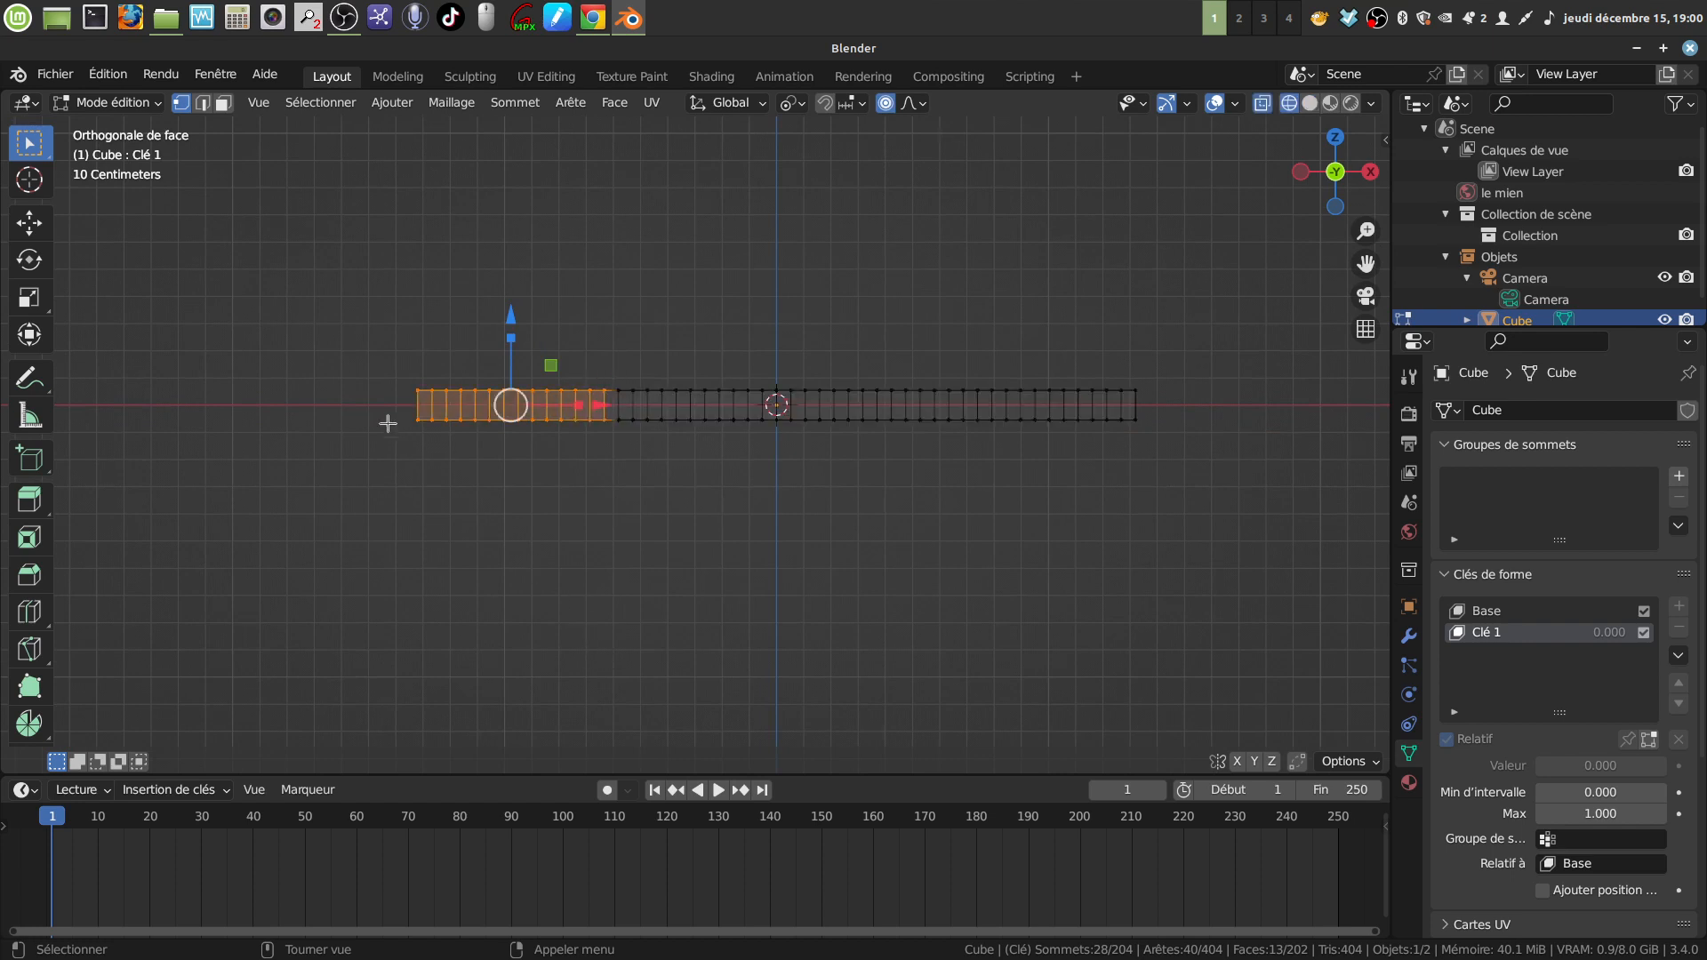
pyautogui.moveTo(320, 356); pyautogui.dragTo(603, 460)
pyautogui.scroll(3, 678, 602)
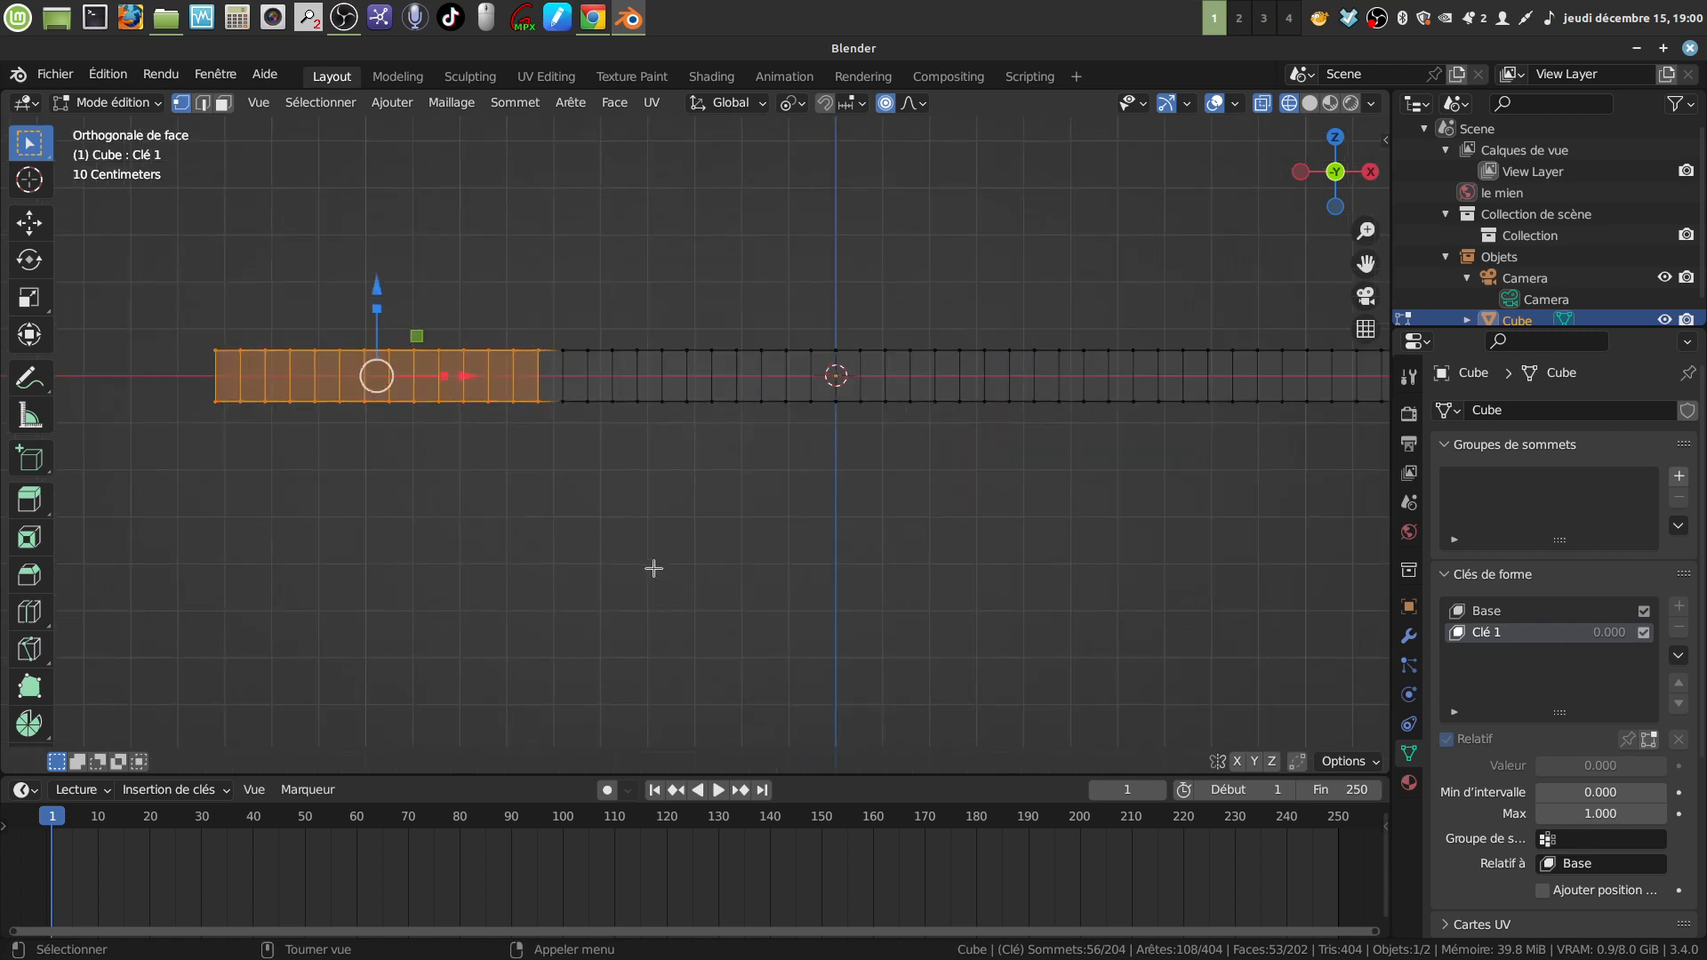
pyautogui.keyDown('shift'); pyautogui.moveTo(653, 568); pyautogui.dragTo(717, 541, button='middle'); pyautogui.keyUp('shift')
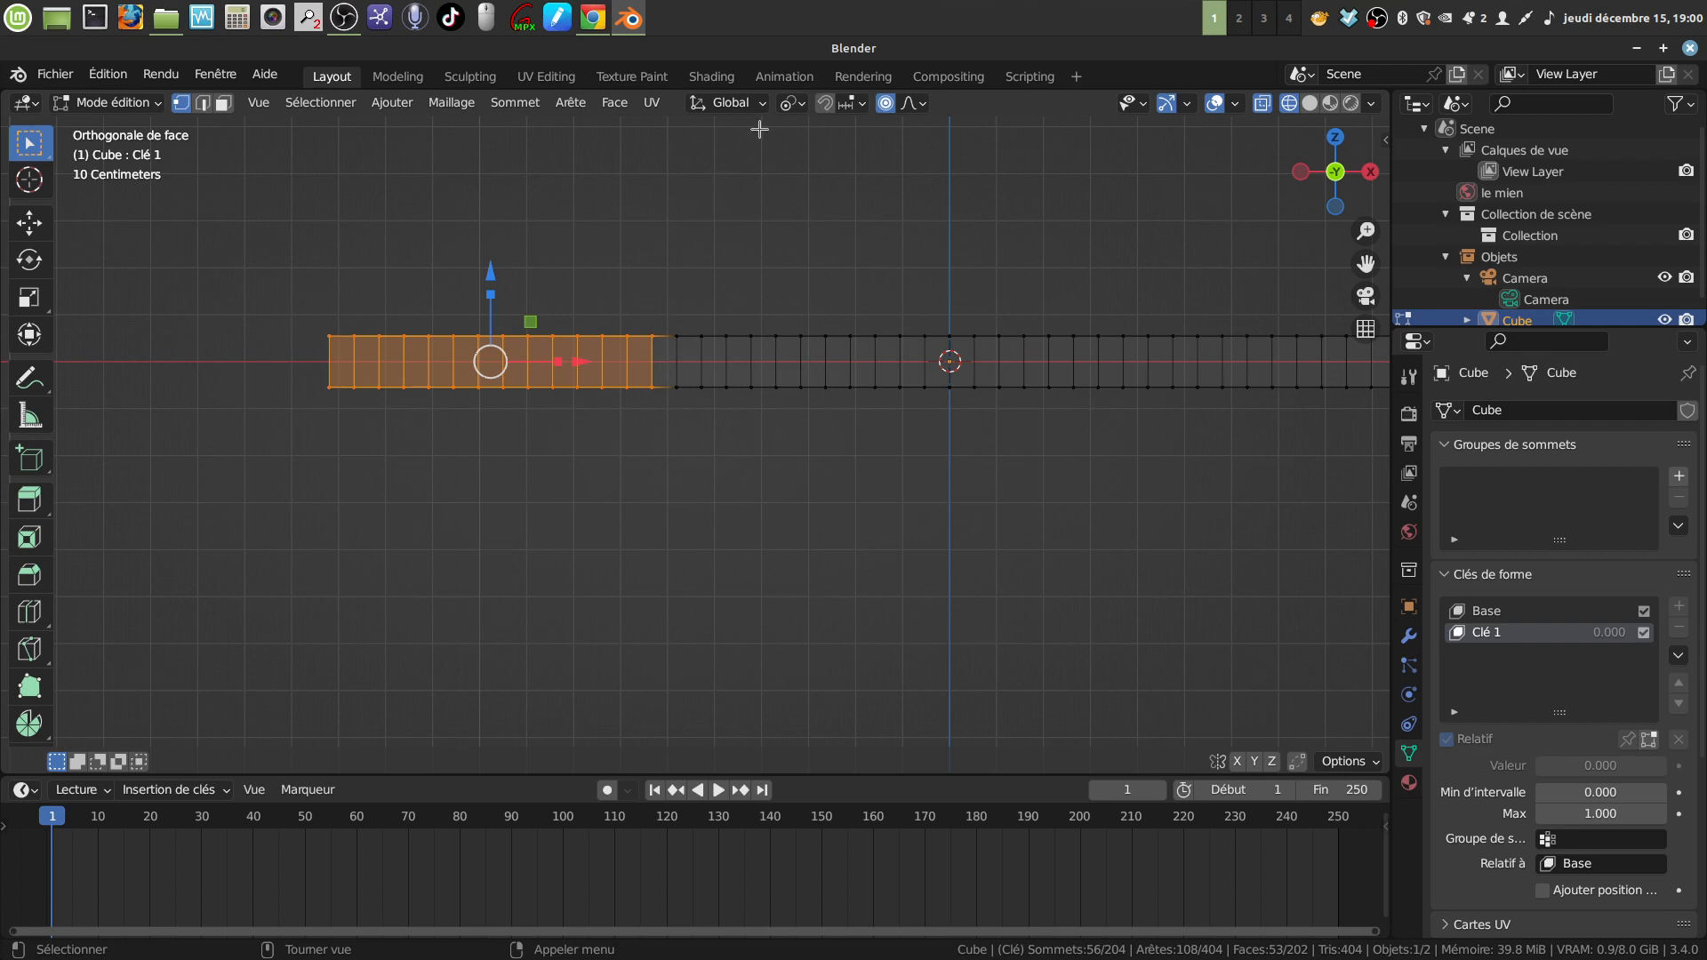
pyautogui.click(804, 104)
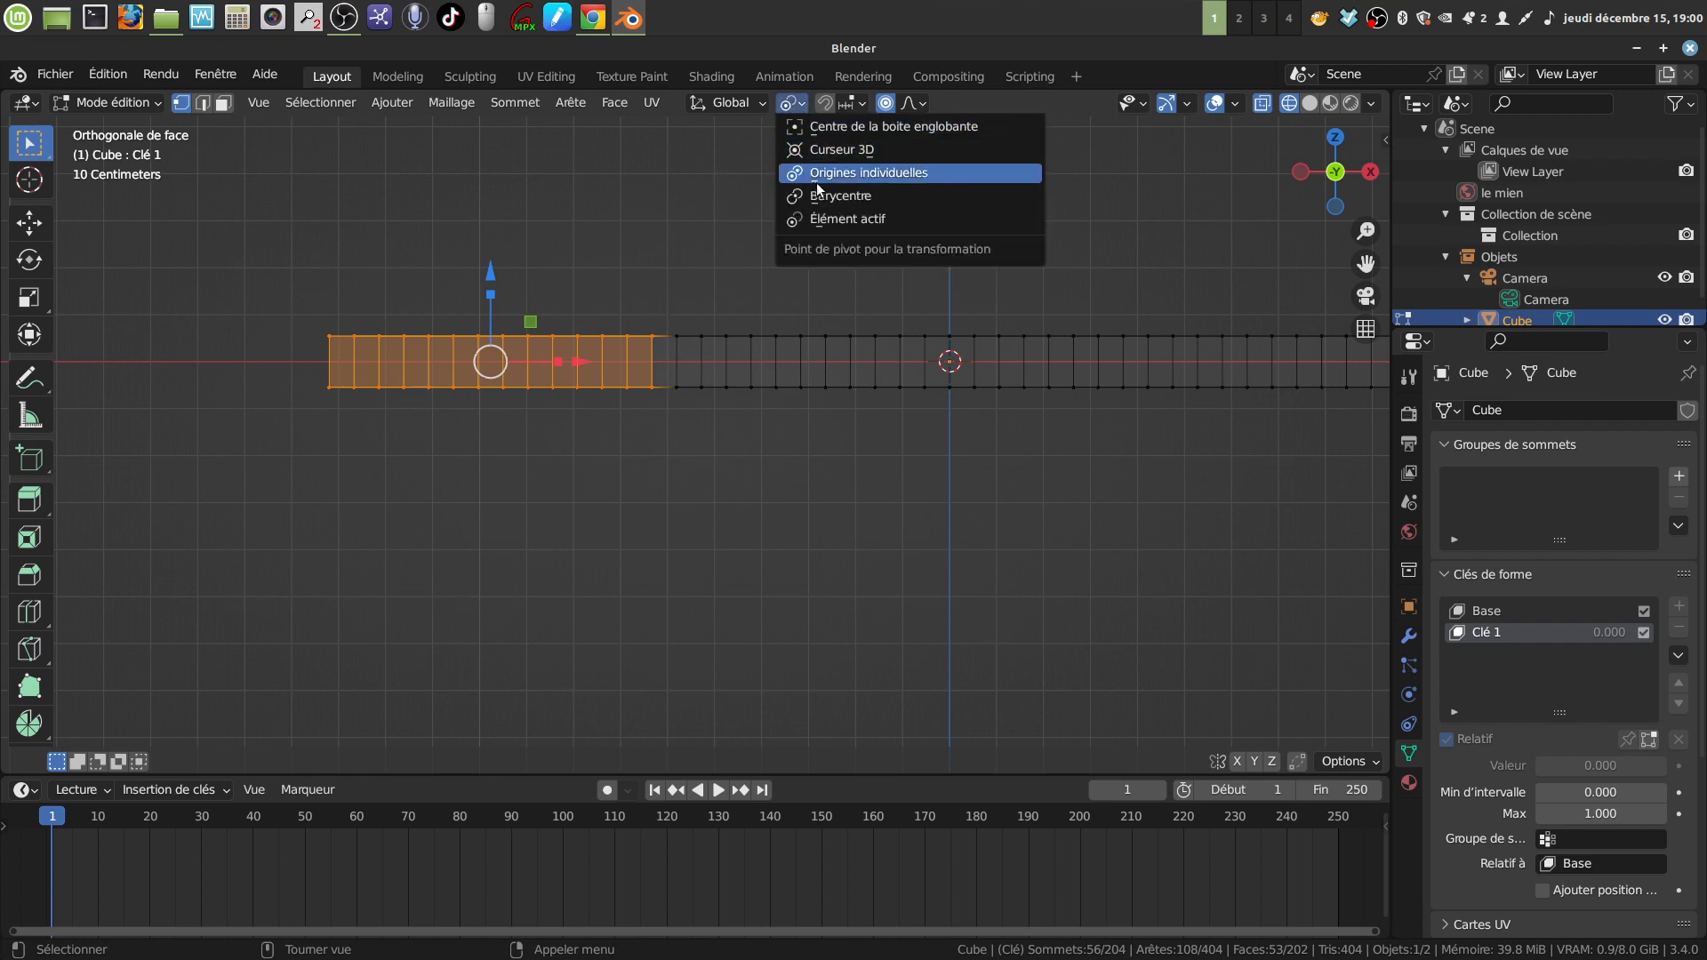
pyautogui.click(843, 220)
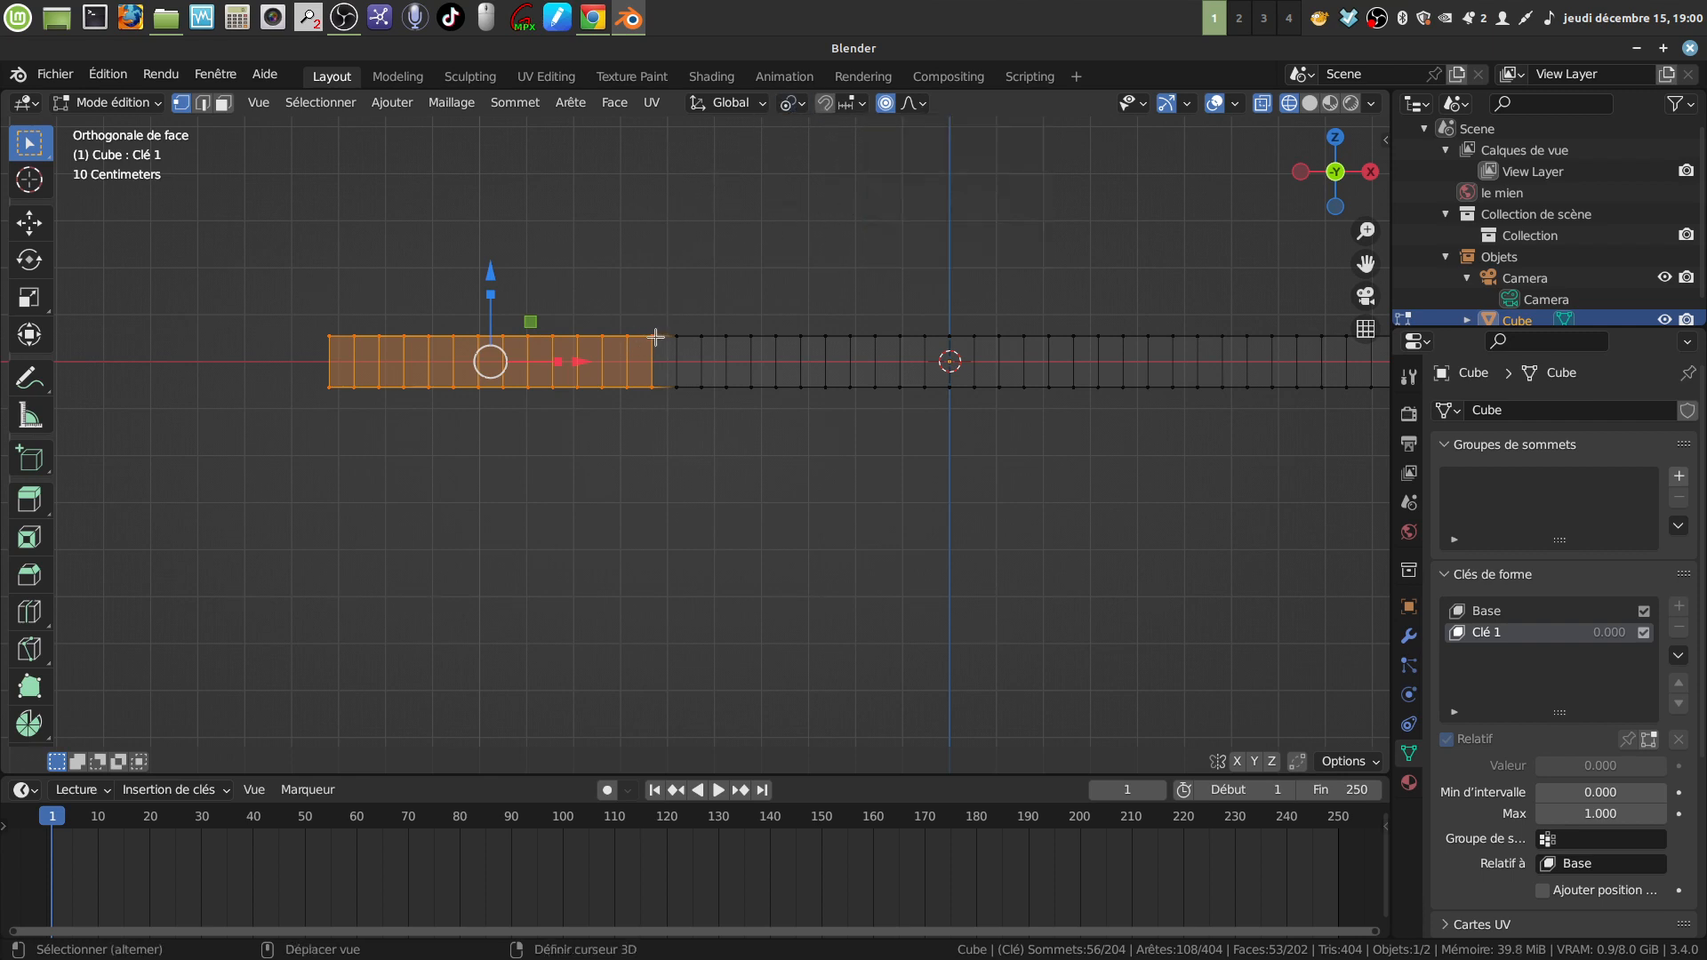
pyautogui.keyDown('shift'); pyautogui.click(652, 336); pyautogui.keyUp('shift')
pyautogui.keyDown('shift'); pyautogui.click(652, 336); pyautogui.keyUp('shift')
pyautogui.keyDown('shift'); pyautogui.moveTo(717, 435); pyautogui.dragTo(729, 530, button='middle'); pyautogui.keyUp('shift')
pyautogui.scroll(4, 651, 473)
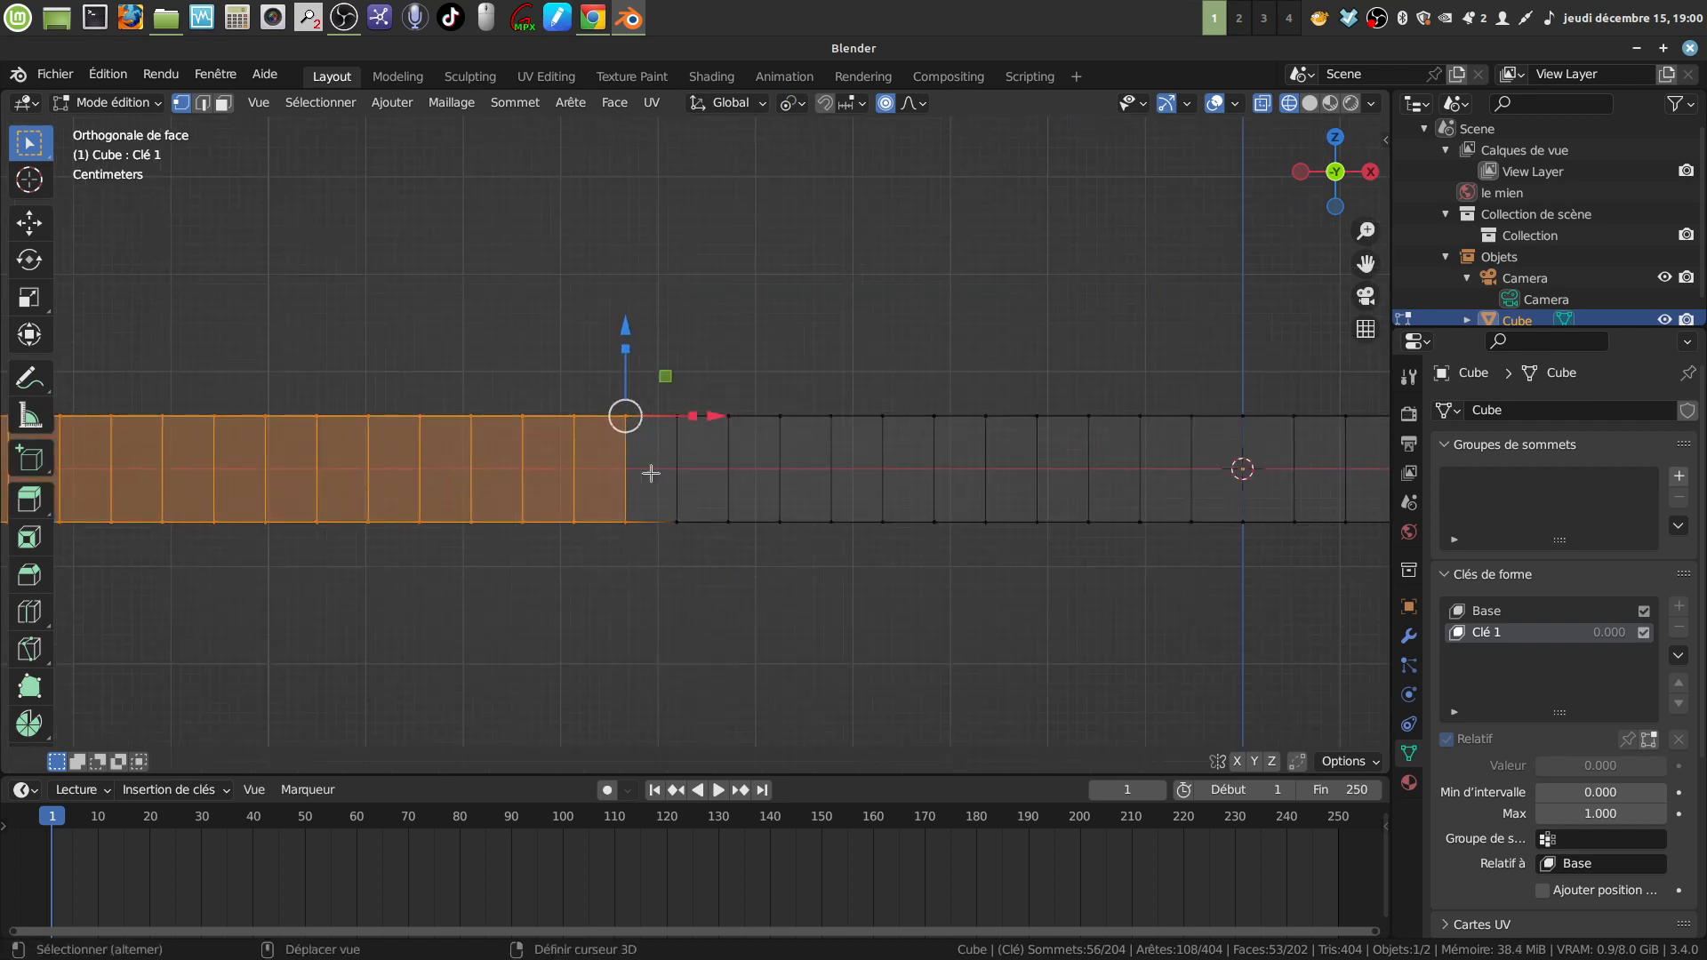
pyautogui.click(622, 414)
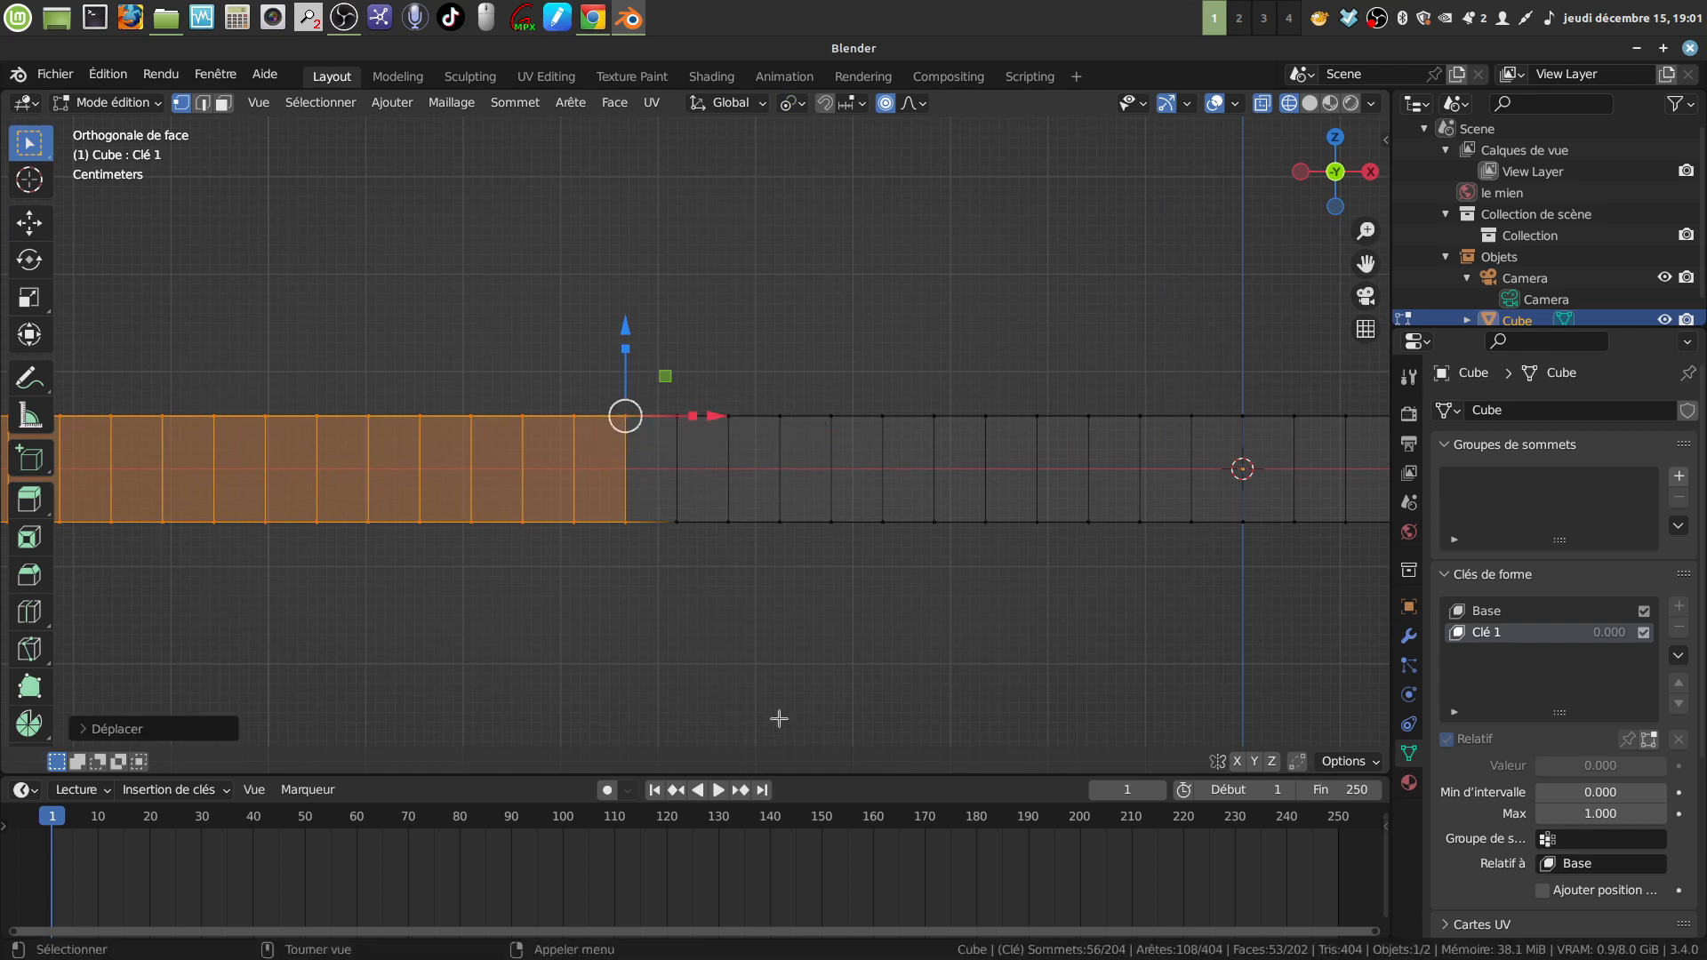
pyautogui.click(755, 668)
# Select the slab's leftmost twelve vertex columns and make the lower vertex at the selection's inner edge the active one
pyautogui.scroll(-4, 525, 378)
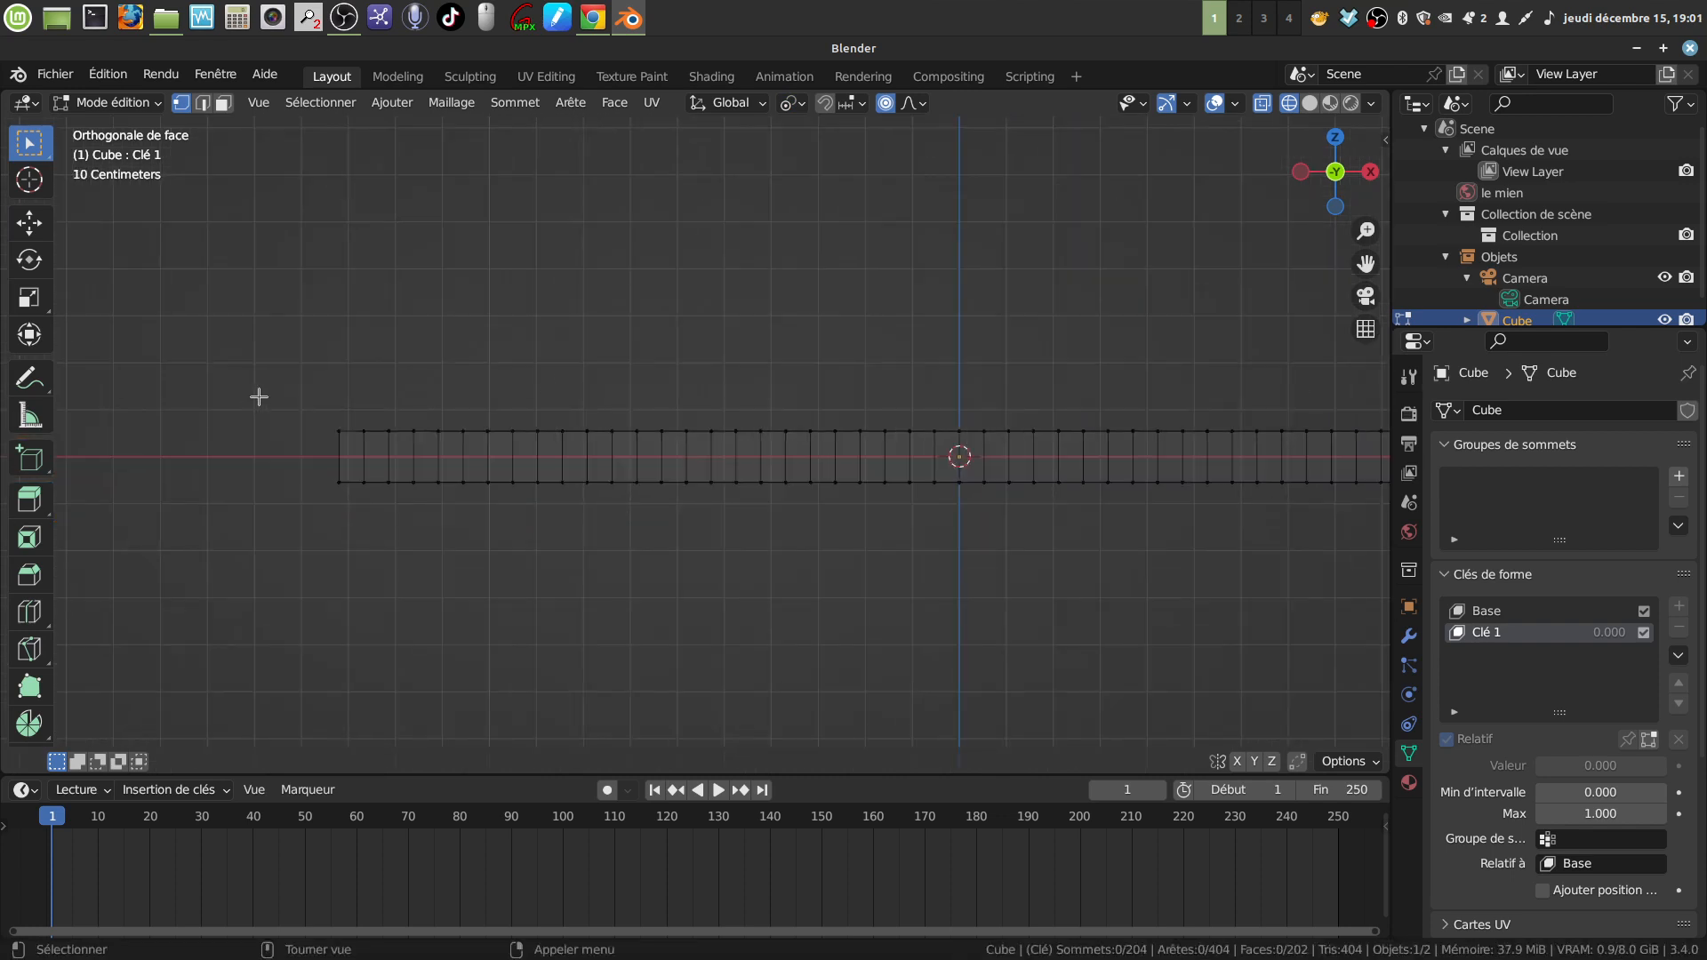
pyautogui.moveTo(259, 397); pyautogui.dragTo(617, 495)
pyautogui.scroll(3, 565, 448)
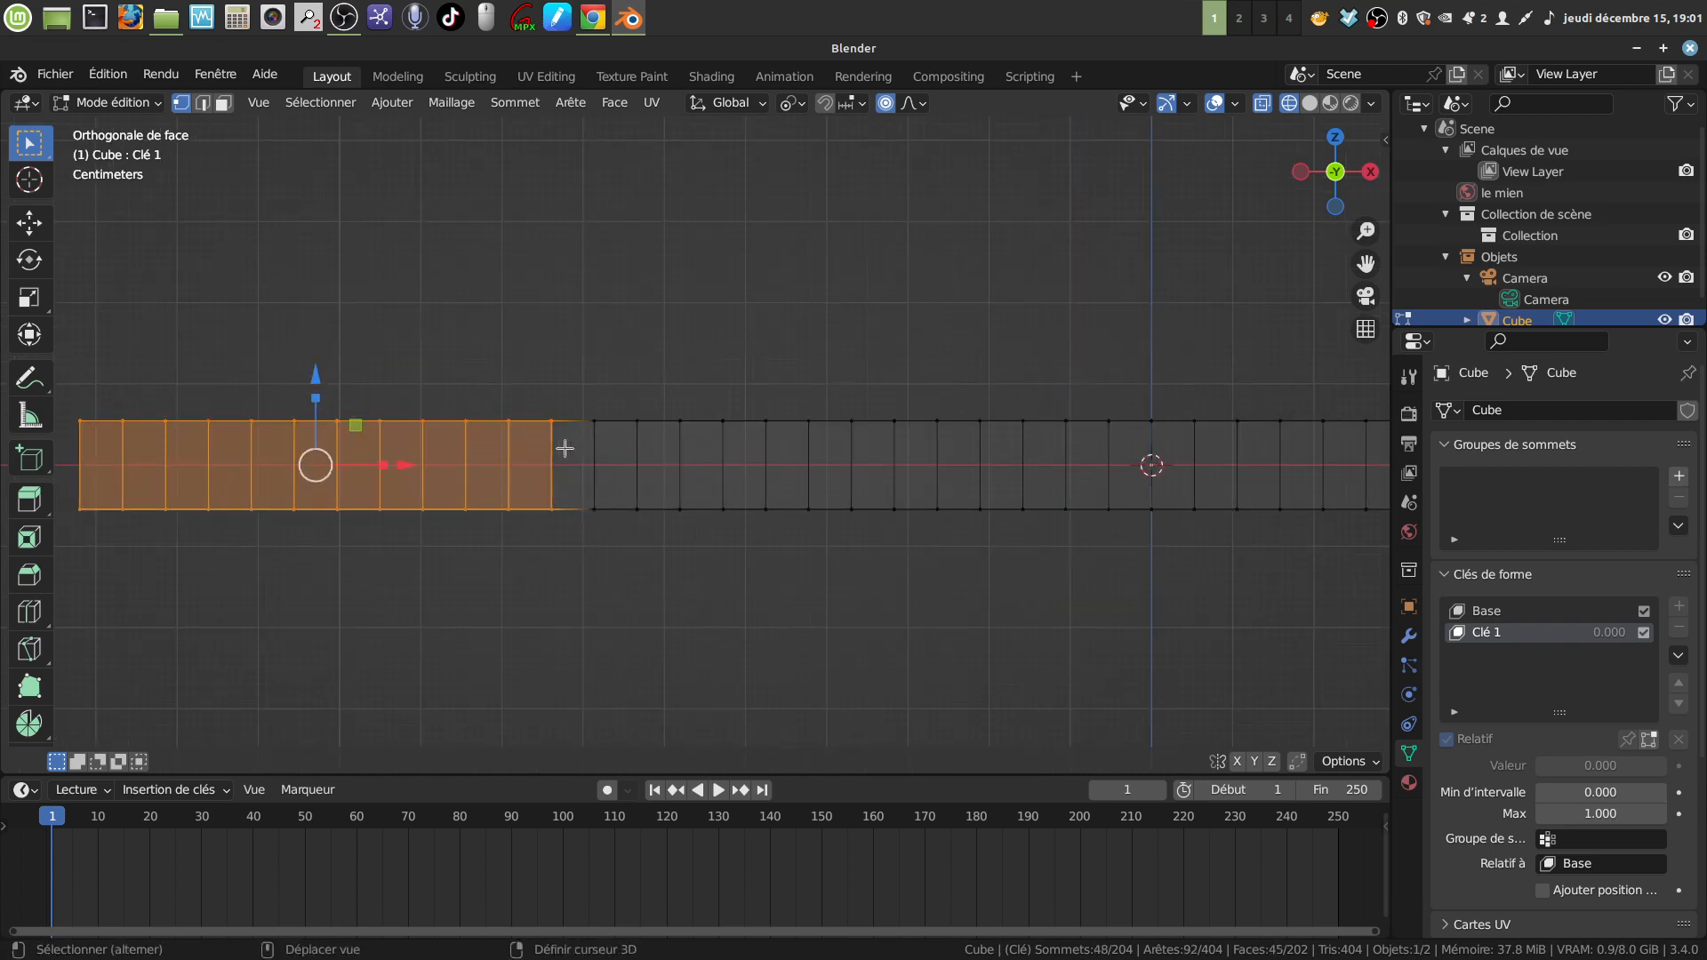
pyautogui.keyDown('shift'); pyautogui.click(550, 424); pyautogui.keyUp('shift')
pyautogui.keyDown('shift'); pyautogui.click(549, 424); pyautogui.keyUp('shift')
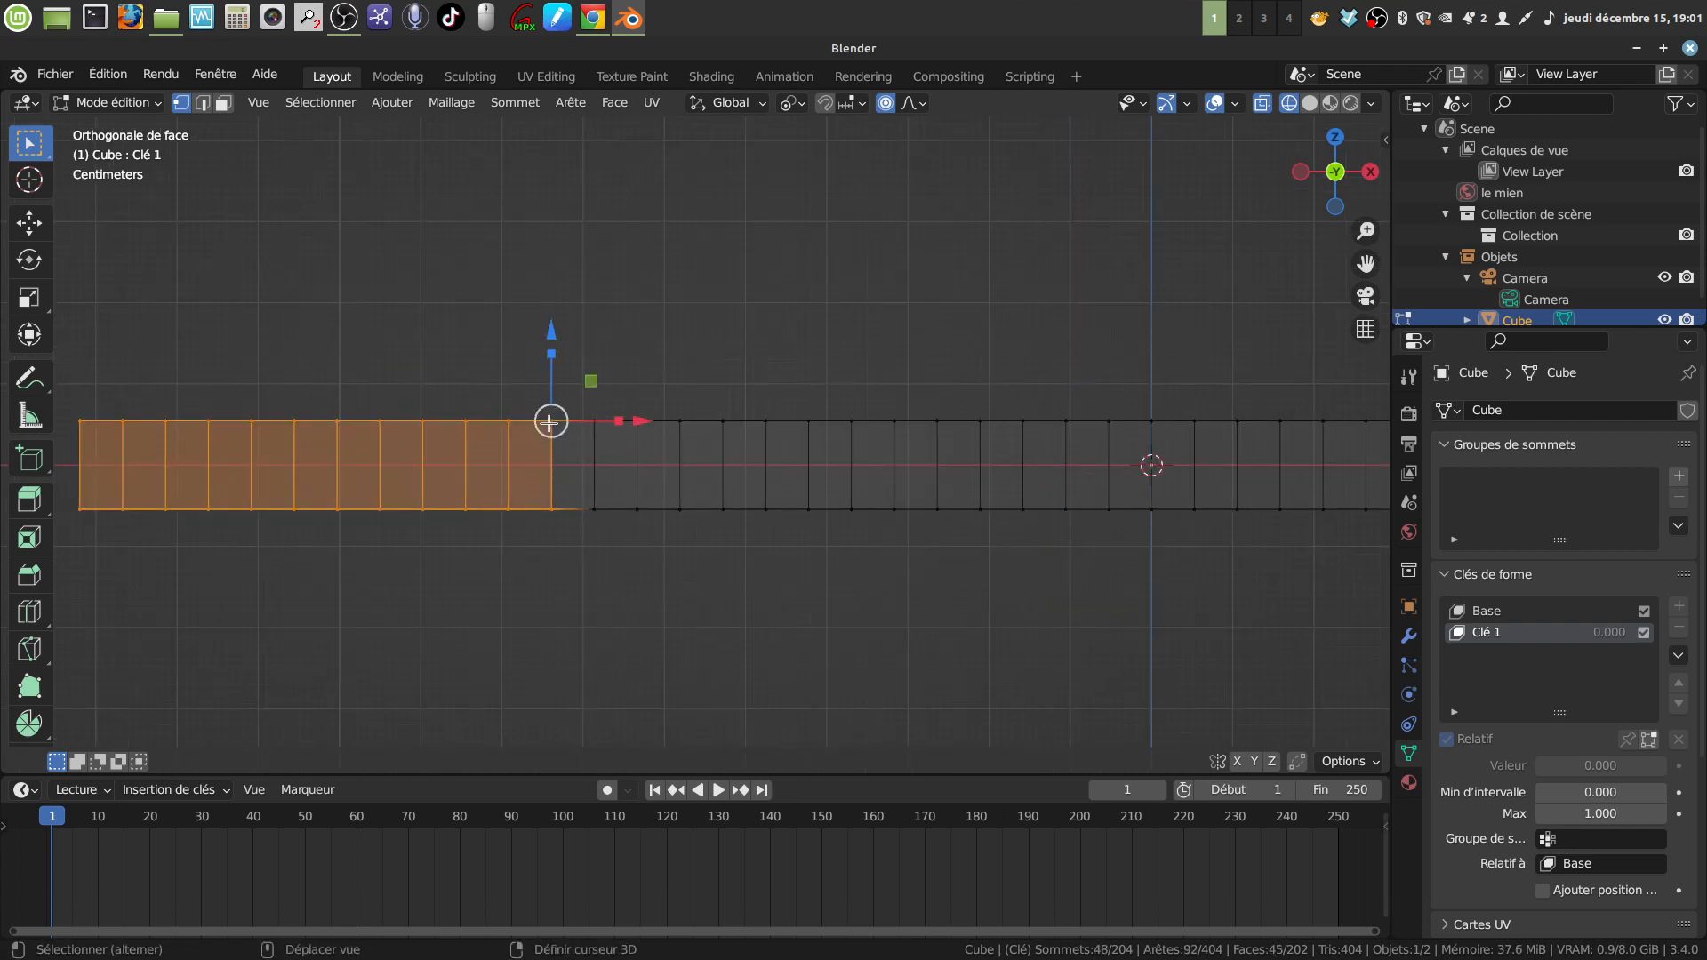
pyautogui.keyDown('shift'); pyautogui.click(553, 422); pyautogui.keyUp('shift')
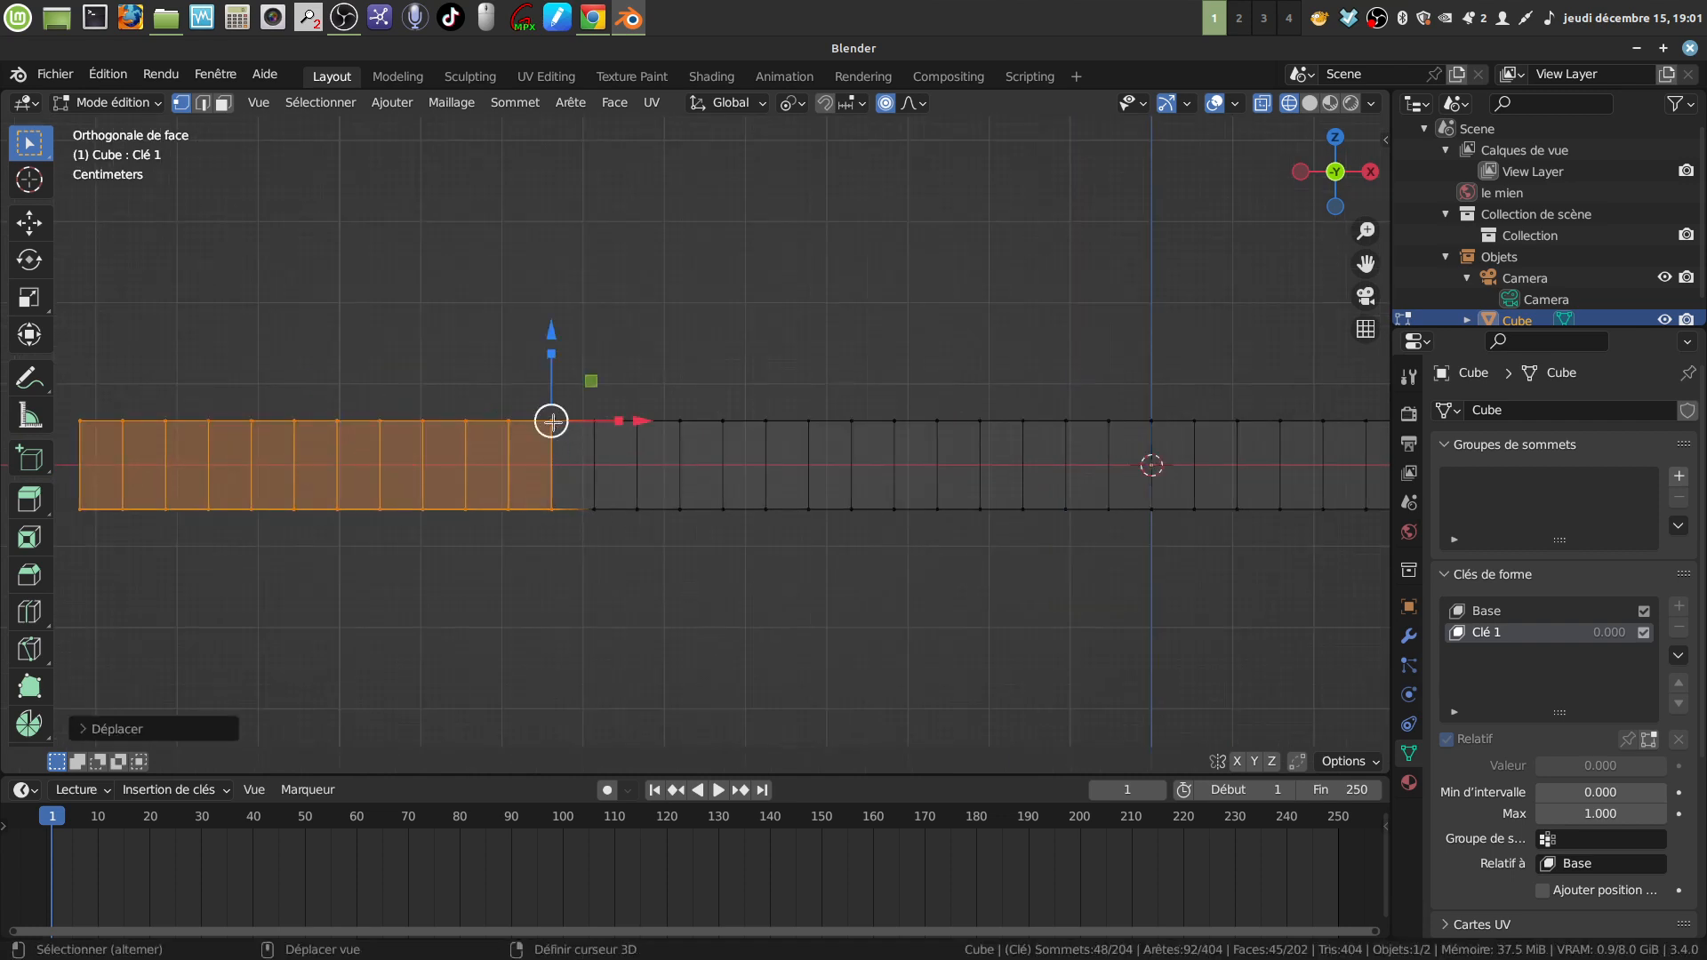
pyautogui.keyDown('shift'); pyautogui.click(551, 509); pyautogui.keyUp('shift')
pyautogui.keyDown('shift'); pyautogui.click(552, 509); pyautogui.keyUp('shift')
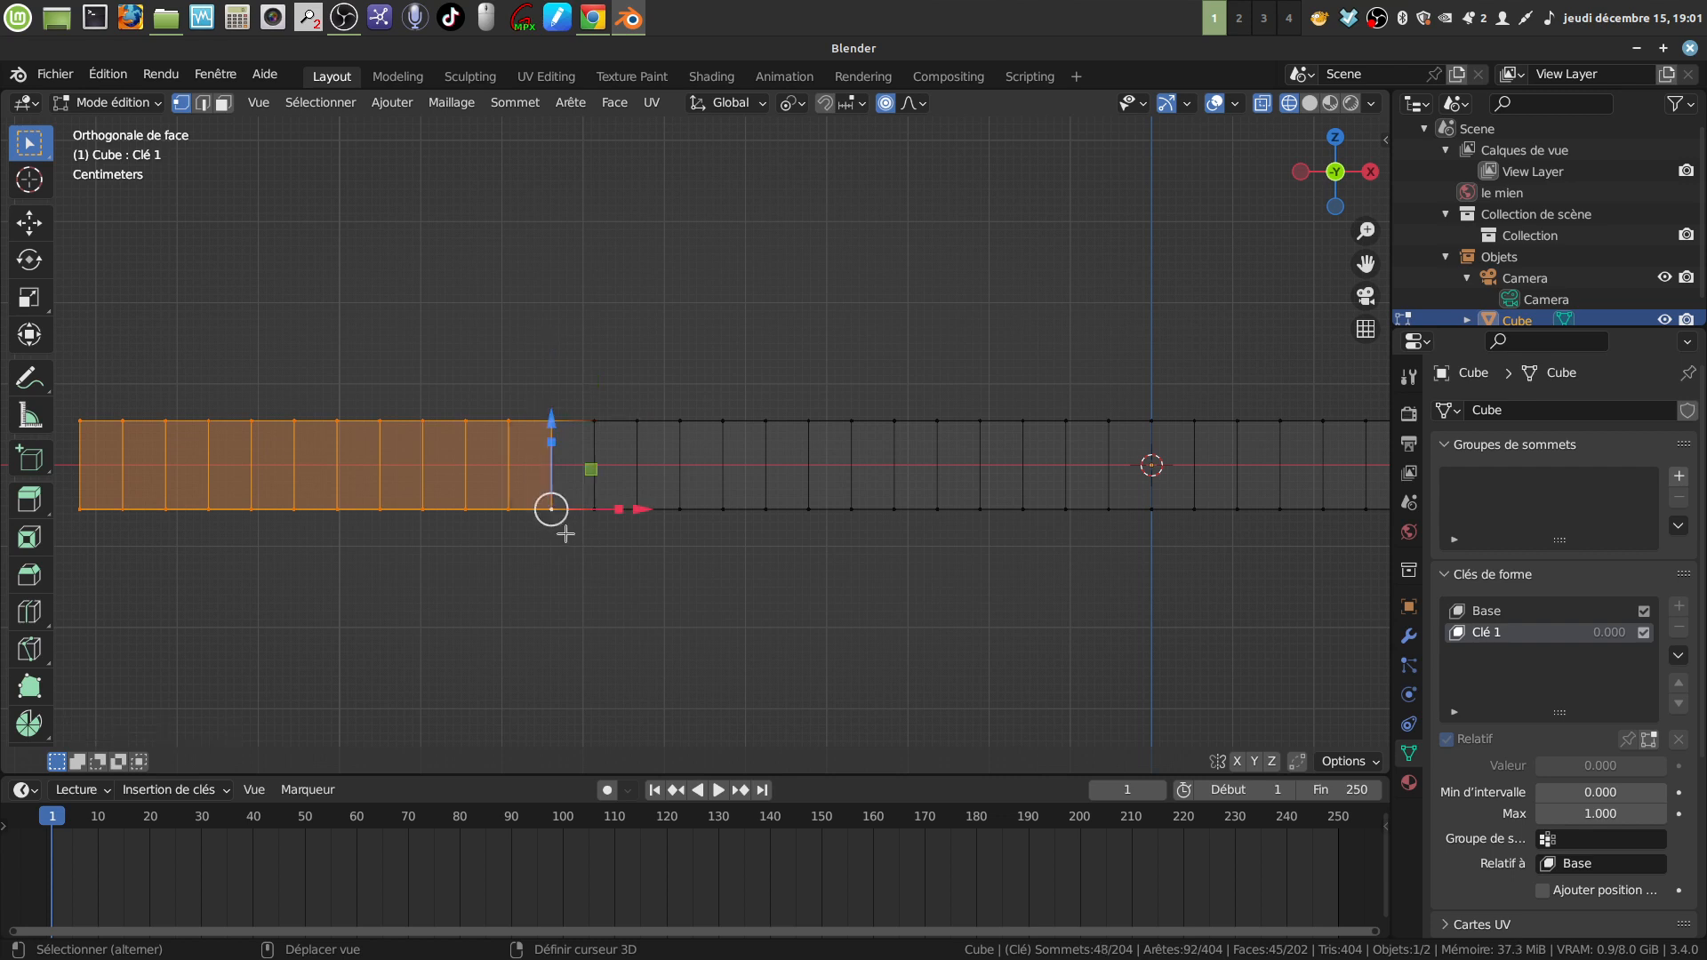
# Rotate the selected slab end upward around the active vertex with proportional size 0.26, and raise it slightly to even out the bend
pyautogui.scroll(-3, 681, 407)
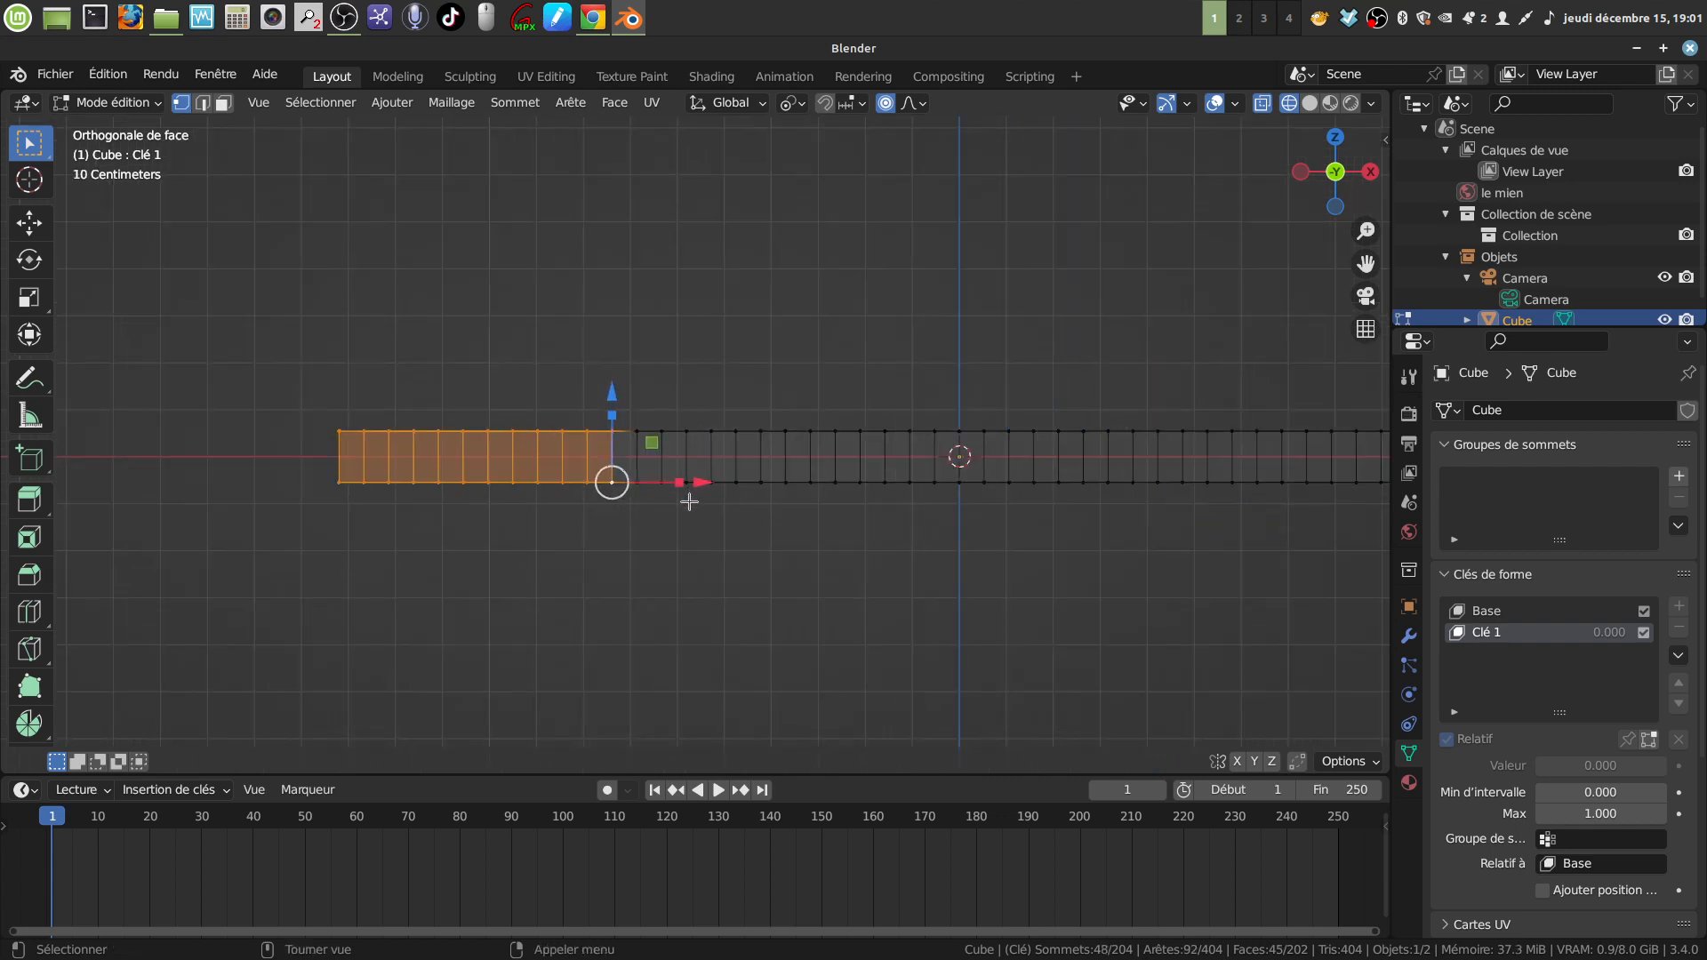
pyautogui.keyDown('shift'); pyautogui.moveTo(722, 547); pyautogui.dragTo(736, 524, button='middle'); pyautogui.keyUp('shift')
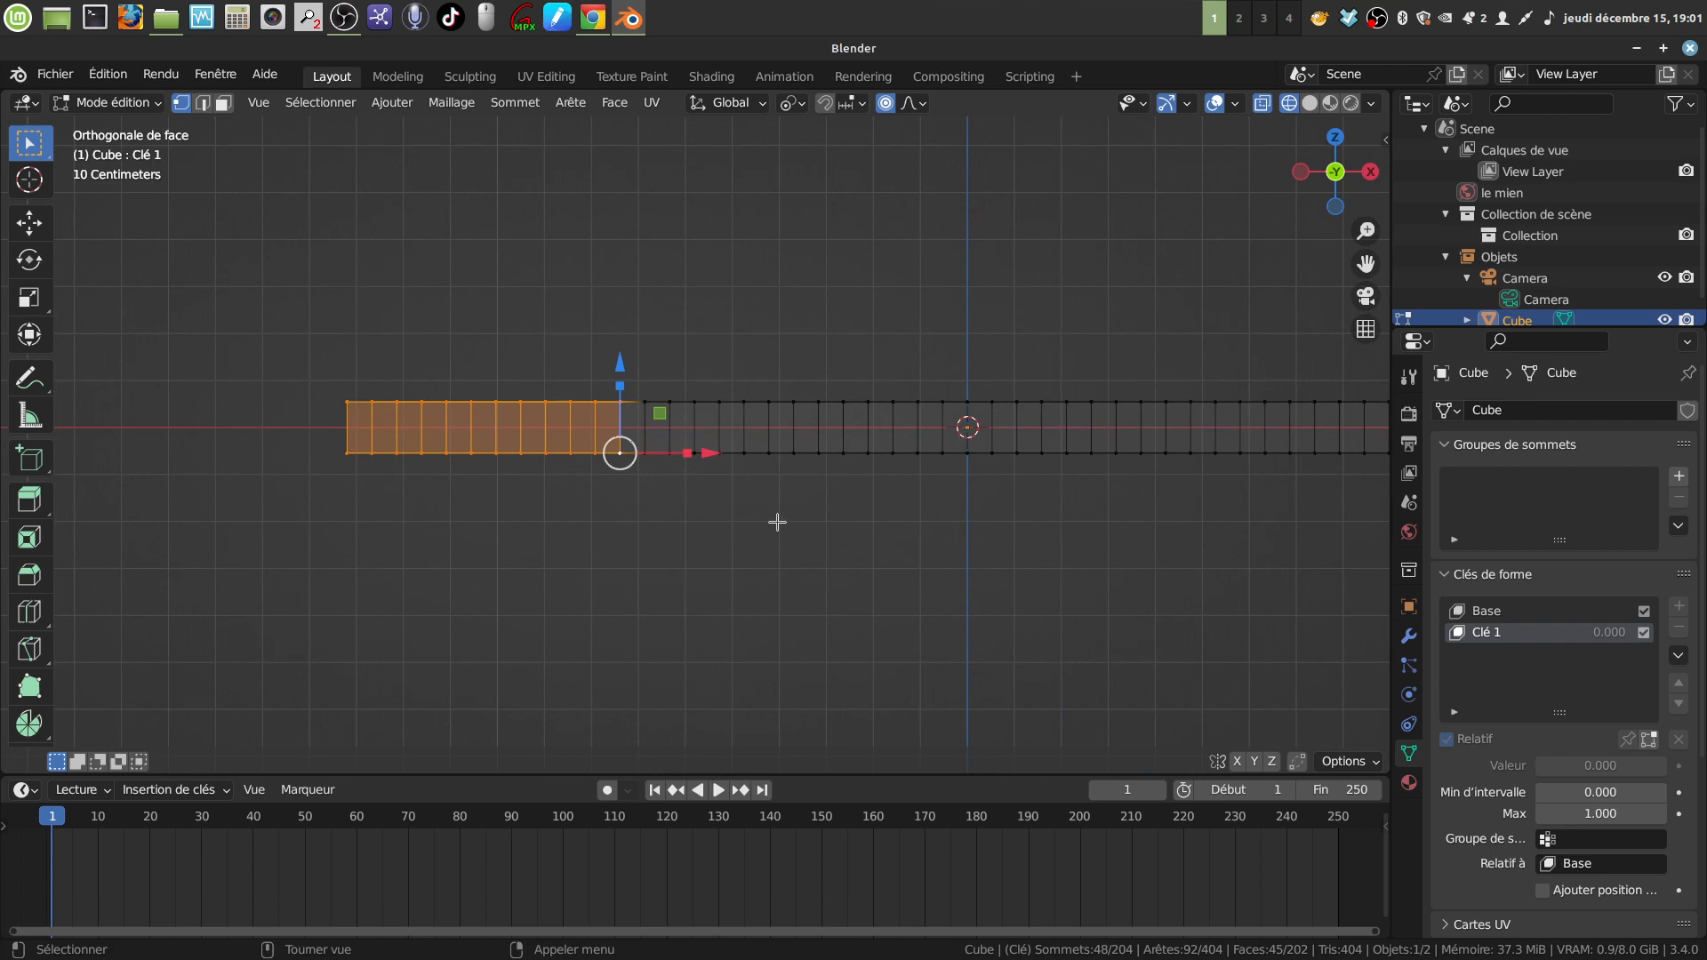
pyautogui.press('r')
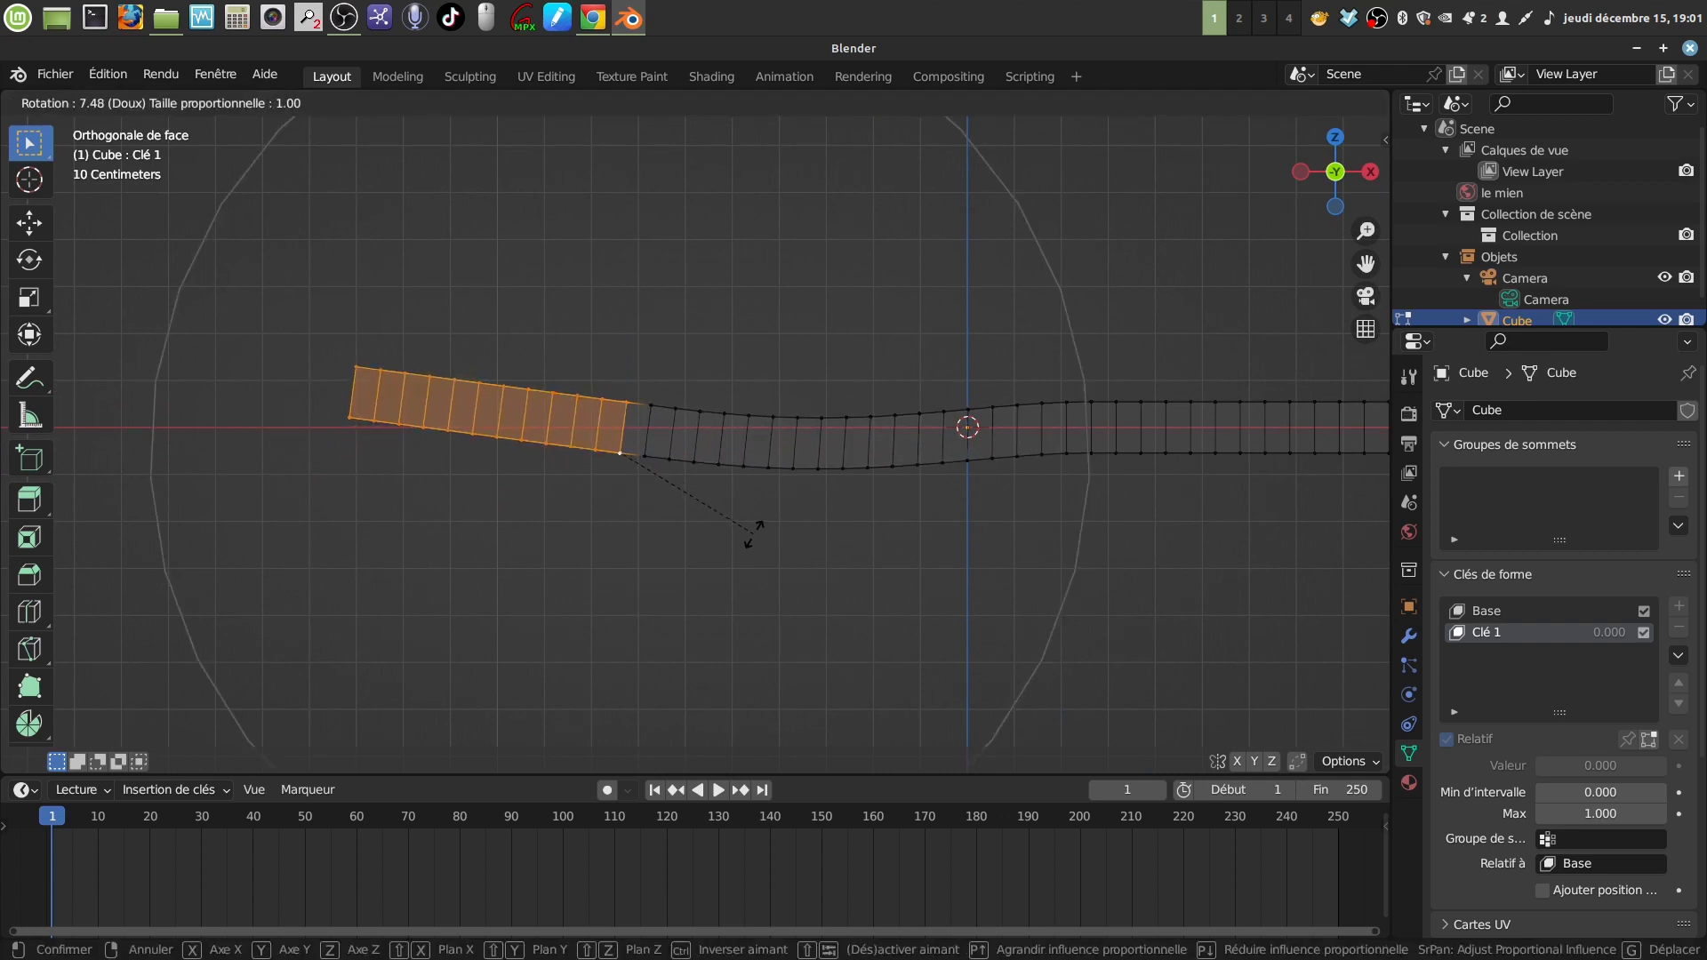
pyautogui.scroll(14, 751, 532)
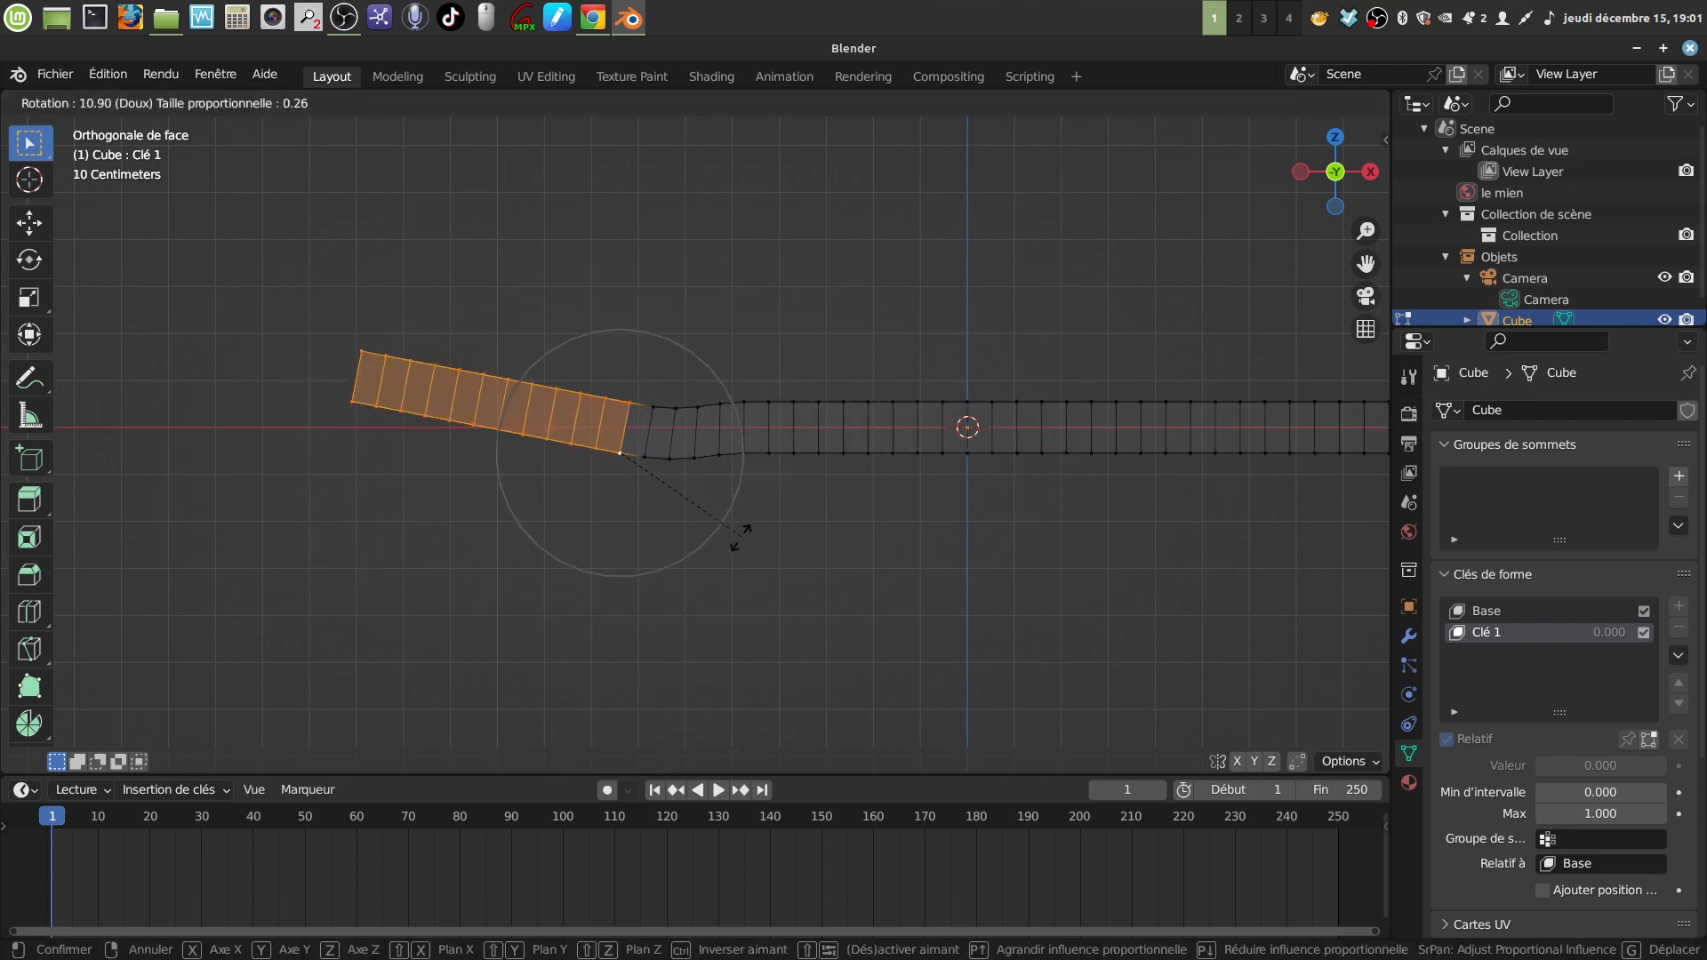
pyautogui.click(717, 551)
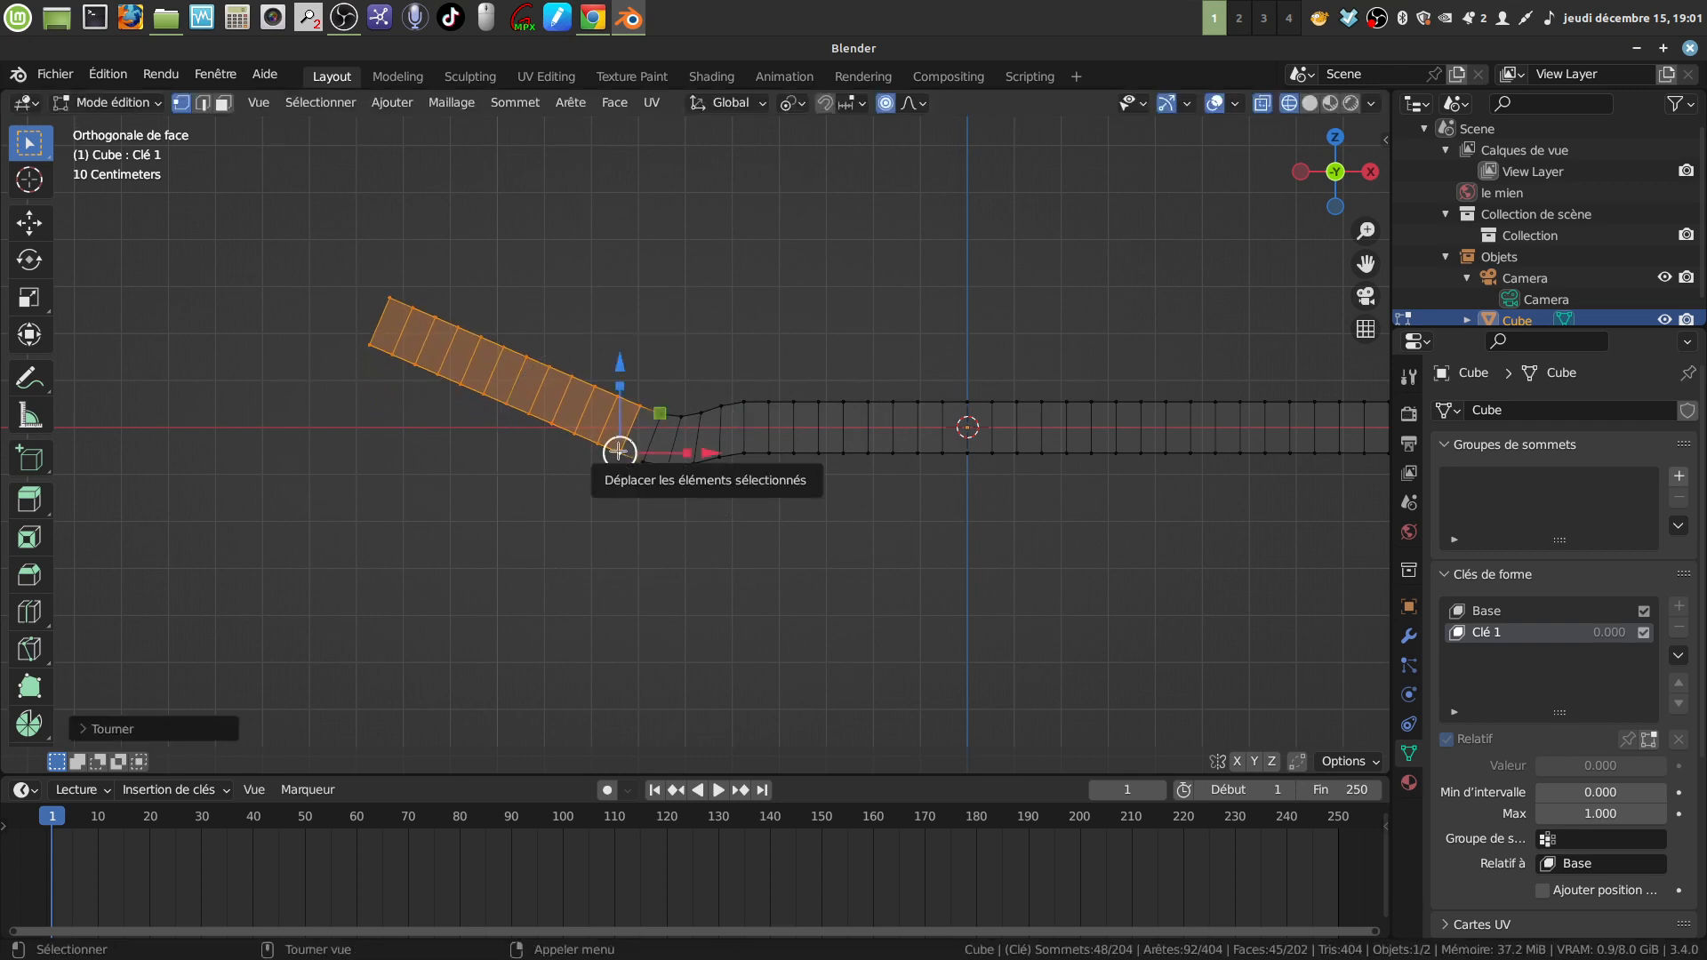
pyautogui.moveTo(620, 364); pyautogui.dragTo(621, 341)
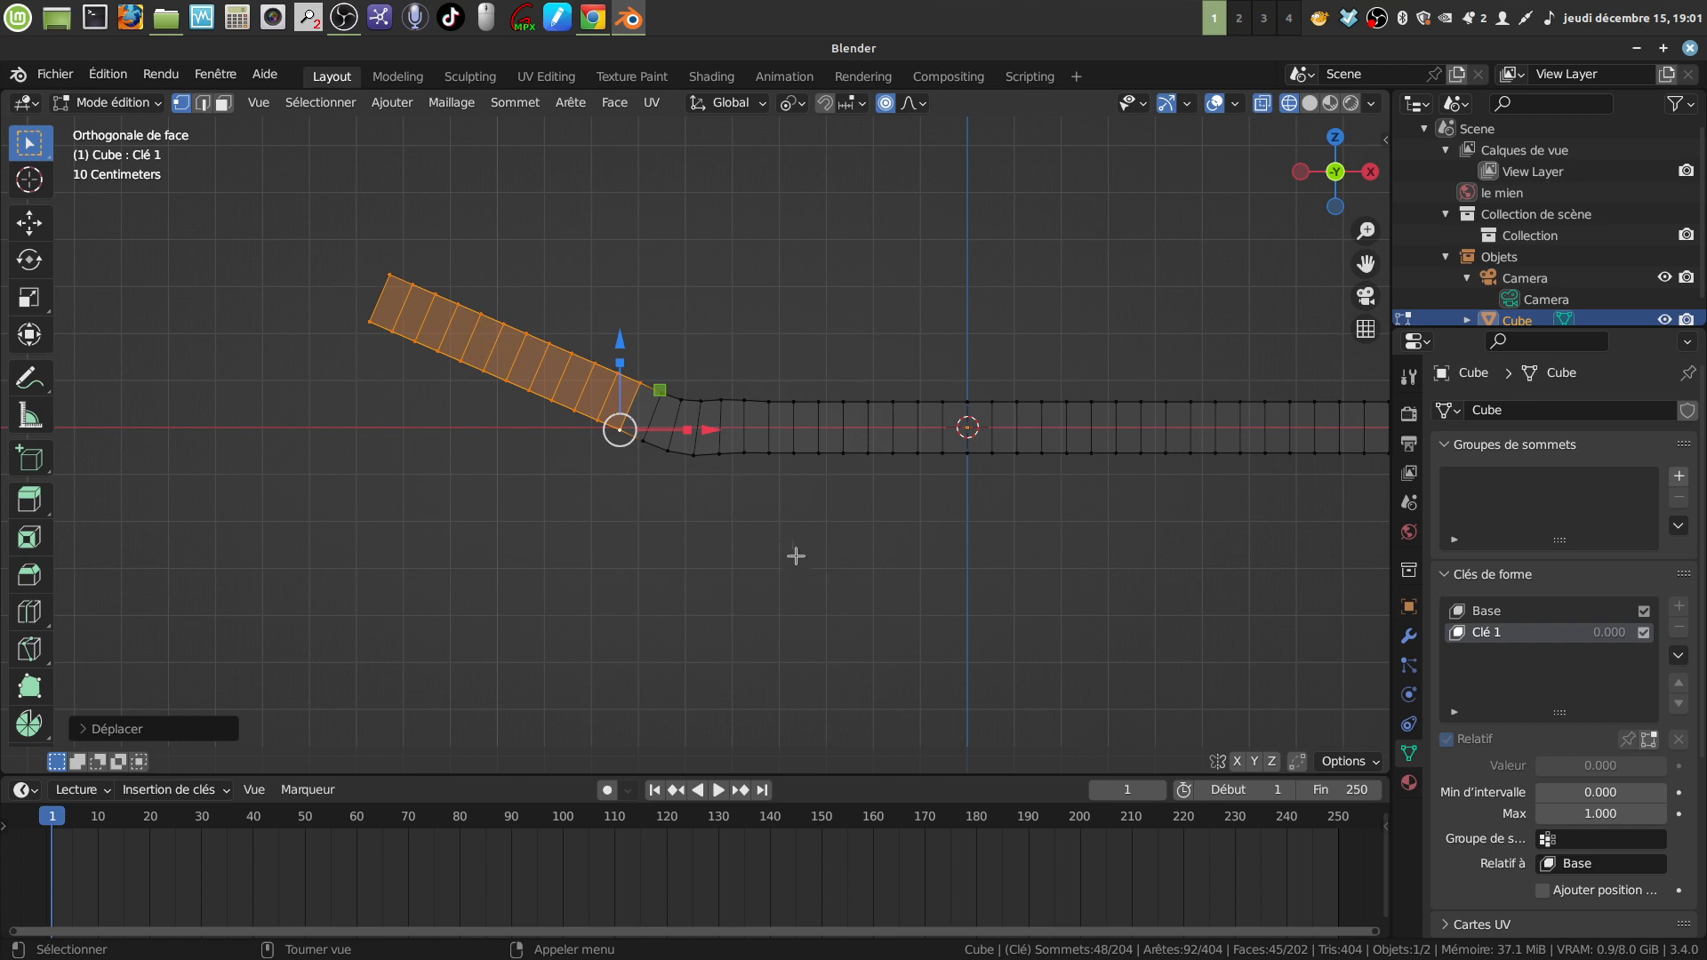
# Switch back to opaque solid display and return the slab to object mode
pyautogui.hotkey('shift', 'z')
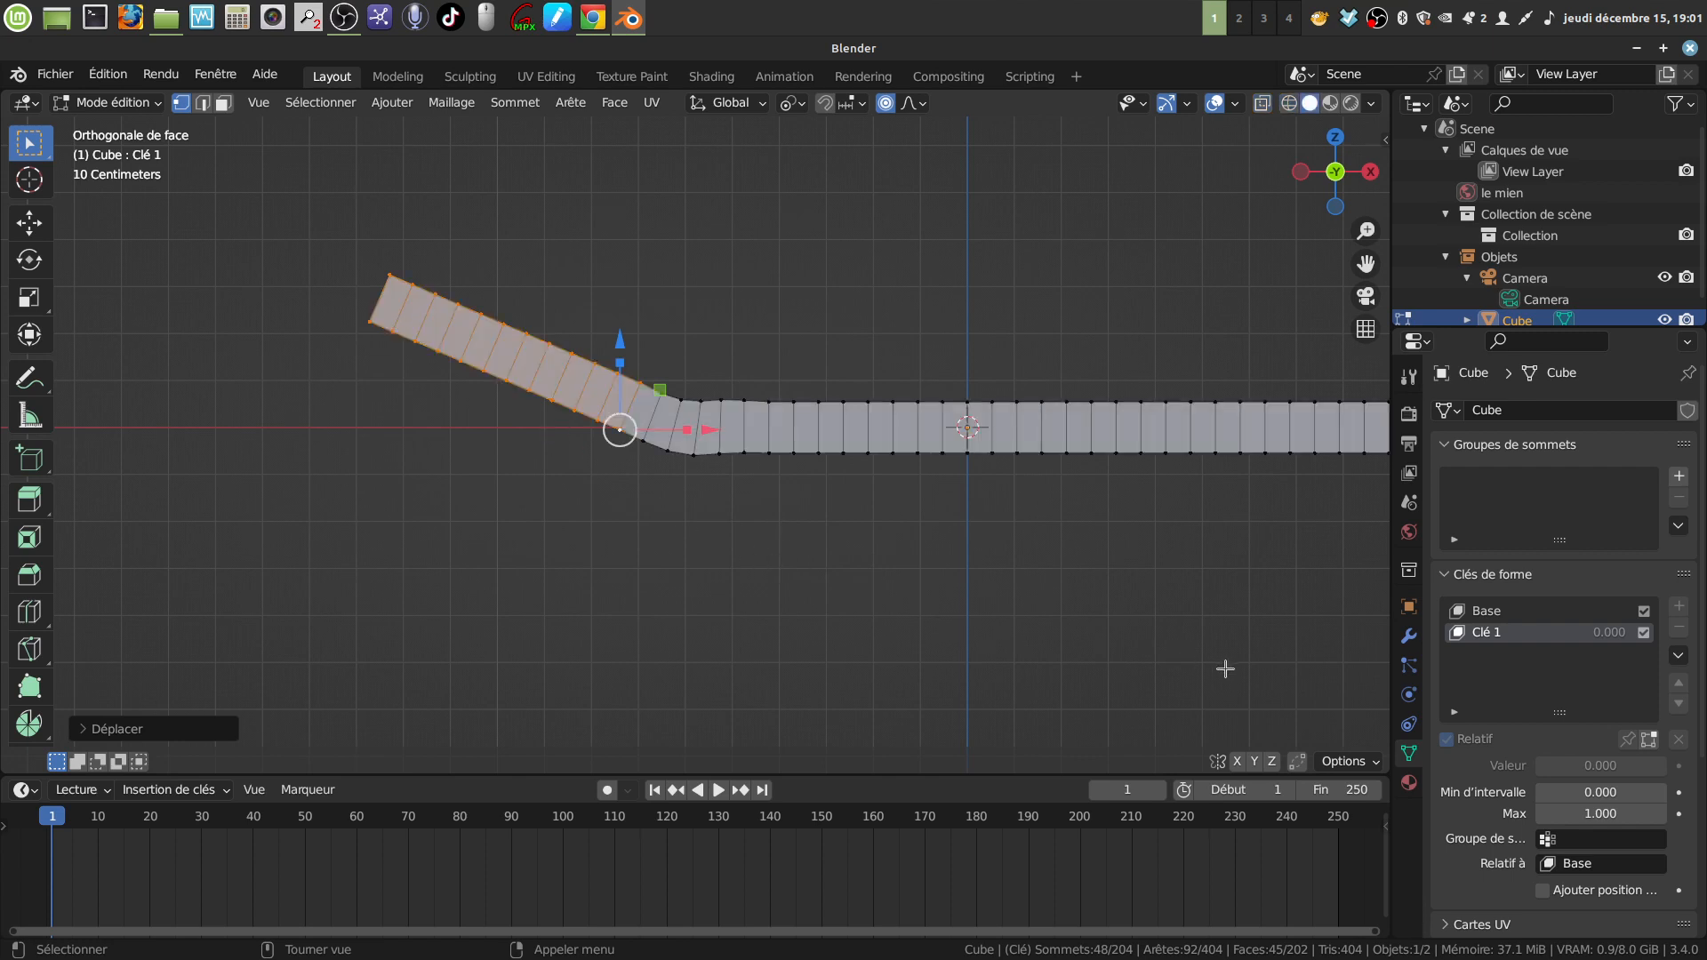
pyautogui.press('Tab')
pyautogui.press('Tab')
pyautogui.press('Tab')
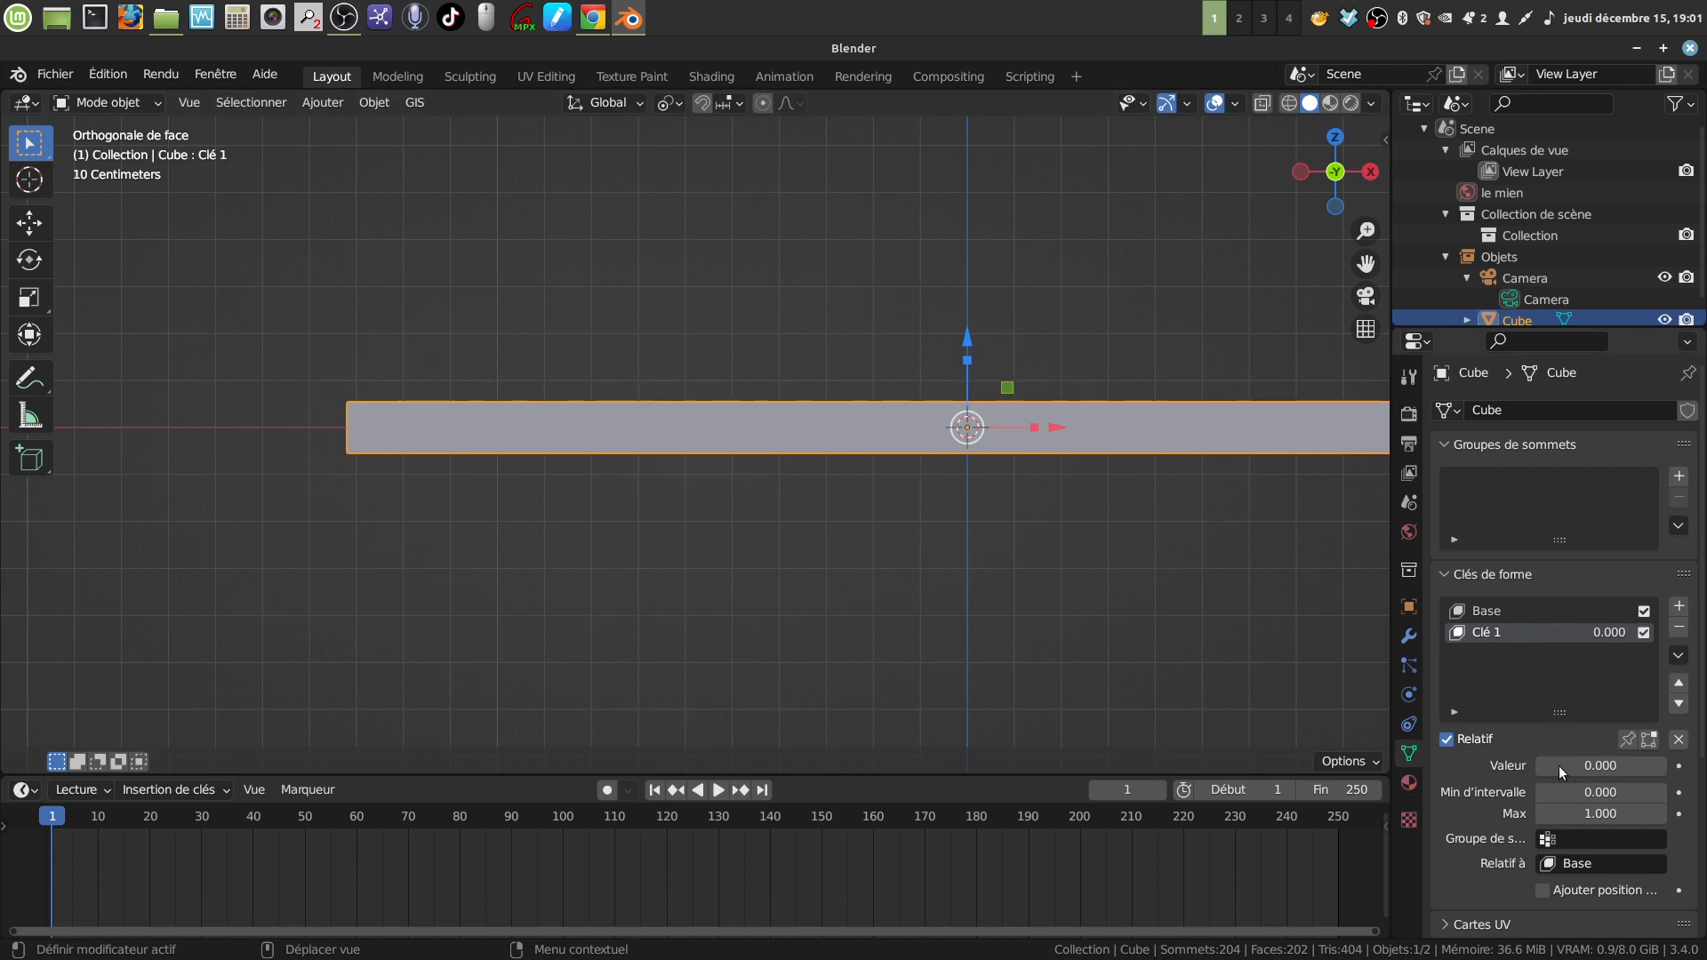
# Preview the slab's bend in perspective by varying the value of shape key Clé 1, leaving it at 0.000
pyautogui.moveTo(1586, 771); pyautogui.dragTo(1460, 763)
pyautogui.moveTo(764, 622); pyautogui.dragTo(798, 610, button='middle')
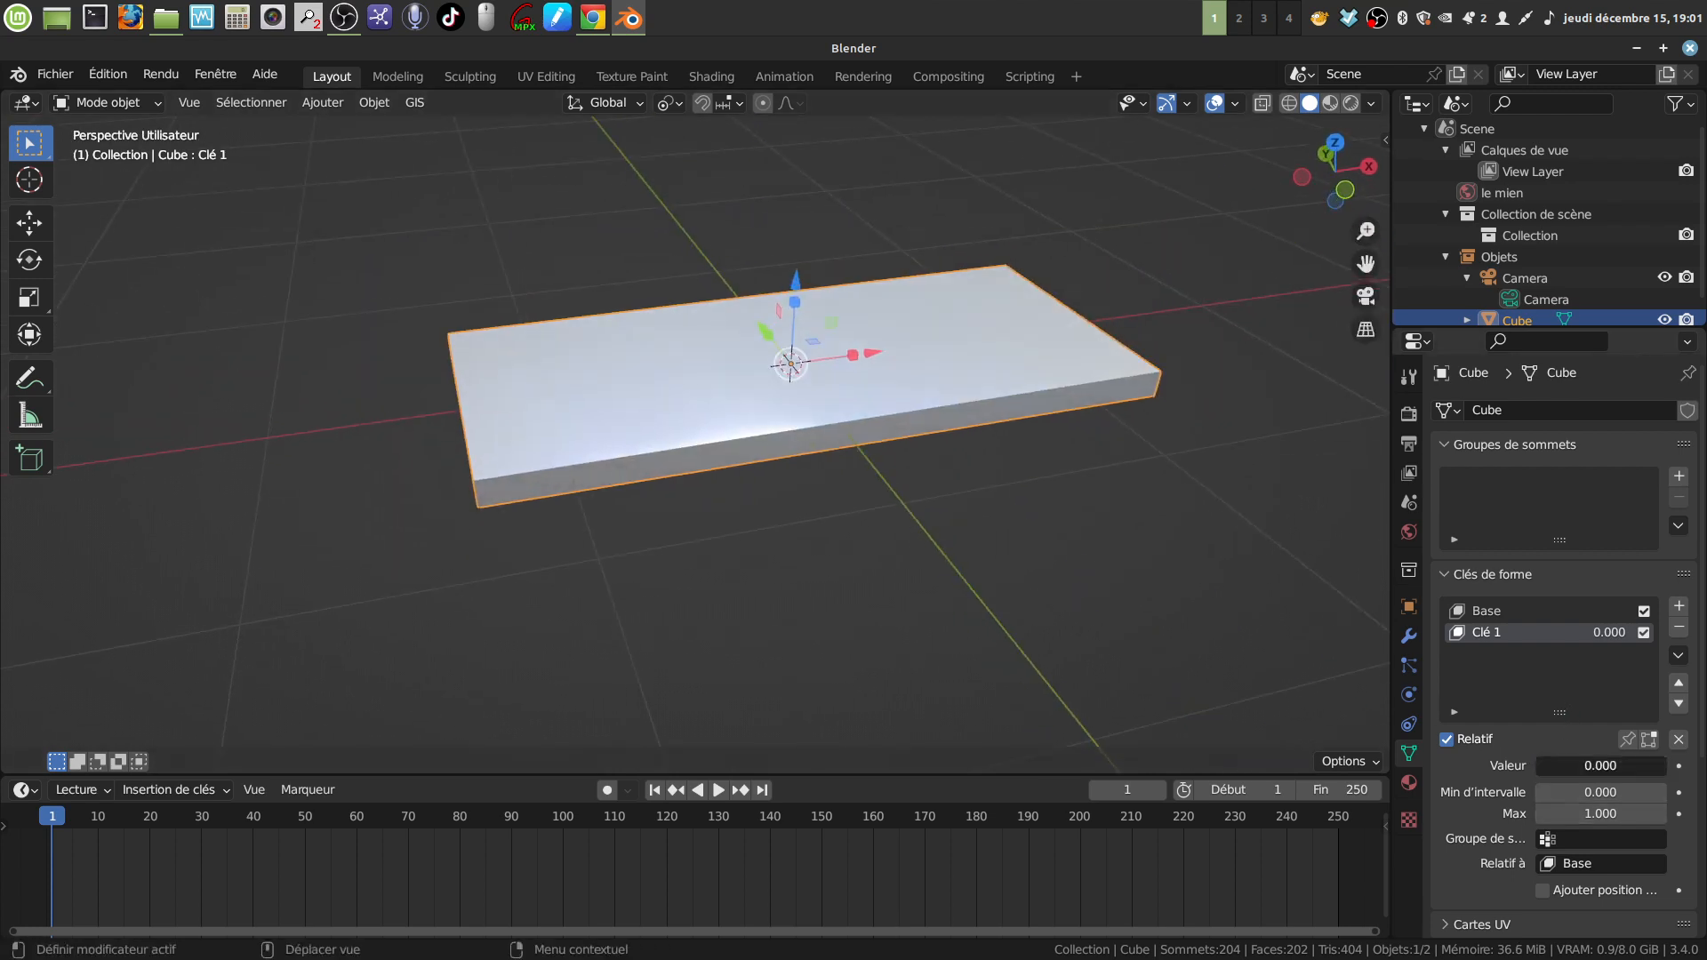
pyautogui.moveTo(1550, 765)
pyautogui.mouseDown()
pyautogui.moveTo(1636, 765)
pyautogui.moveTo(1537, 766)
pyautogui.mouseUp()
# Apply auto smooth shading to the slab and check the bend again by varying Clé 1, leaving the value at 0.000
pyautogui.rightClick(700, 405)
pyautogui.click(700, 405)
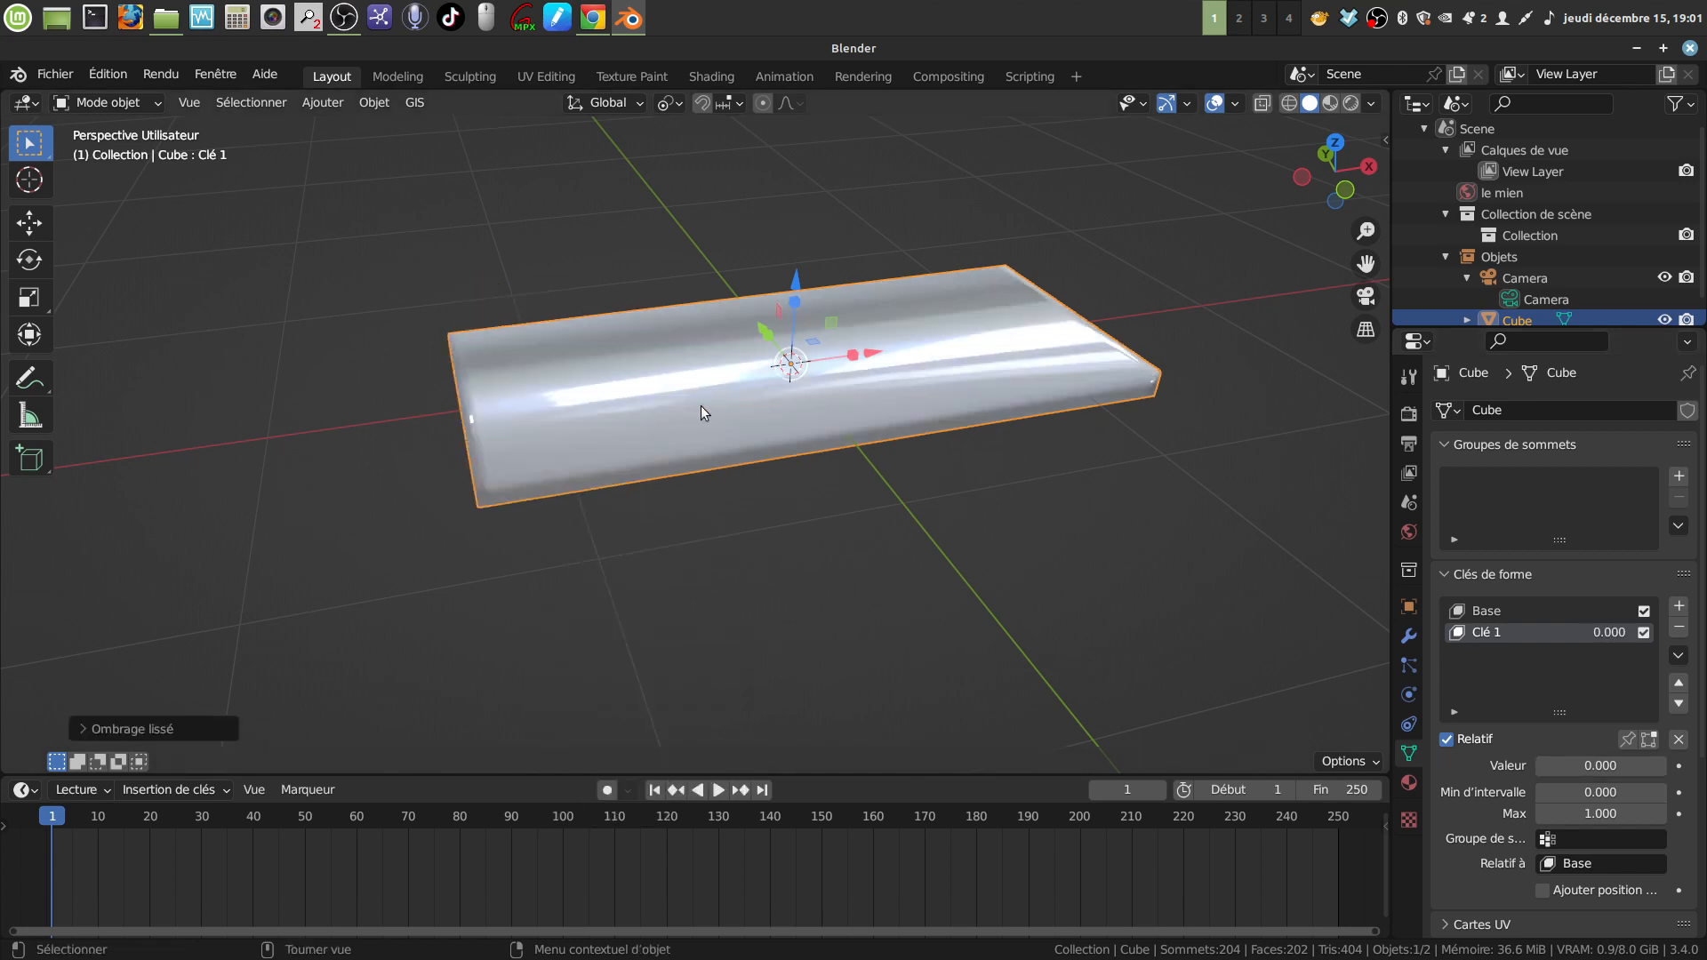
pyautogui.rightClick(701, 406)
pyautogui.click(723, 449)
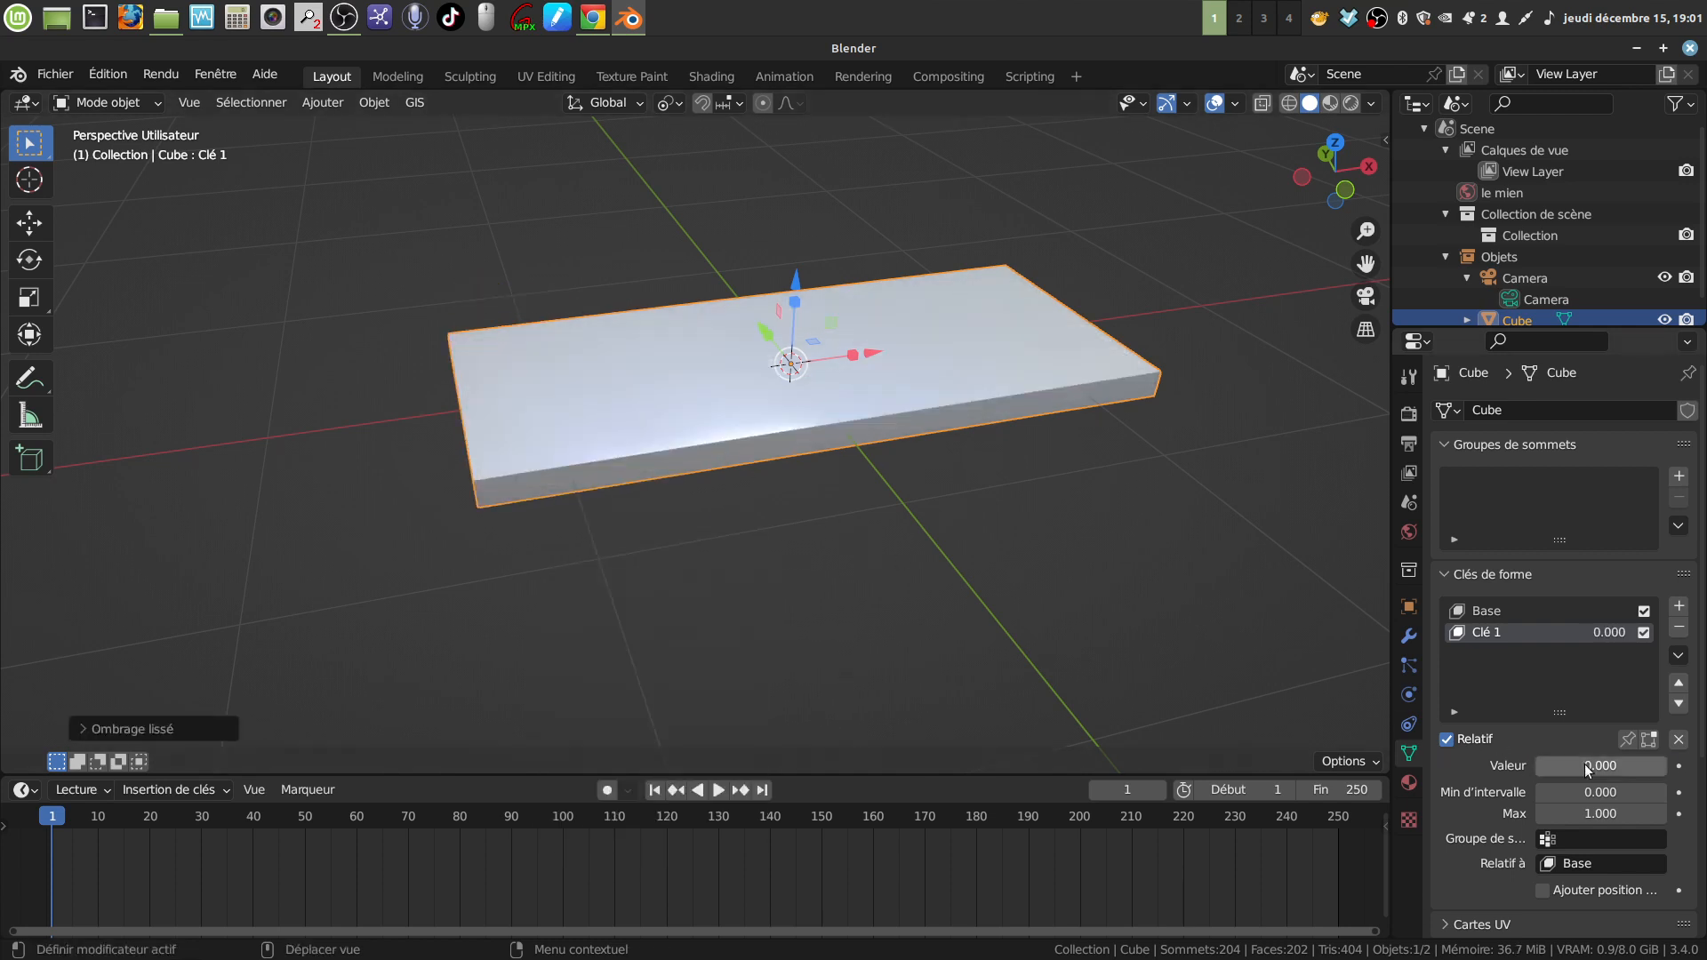
pyautogui.moveTo(1566, 766)
pyautogui.mouseDown()
pyautogui.moveTo(1697, 766)
pyautogui.moveTo(1566, 766)
pyautogui.mouseUp()
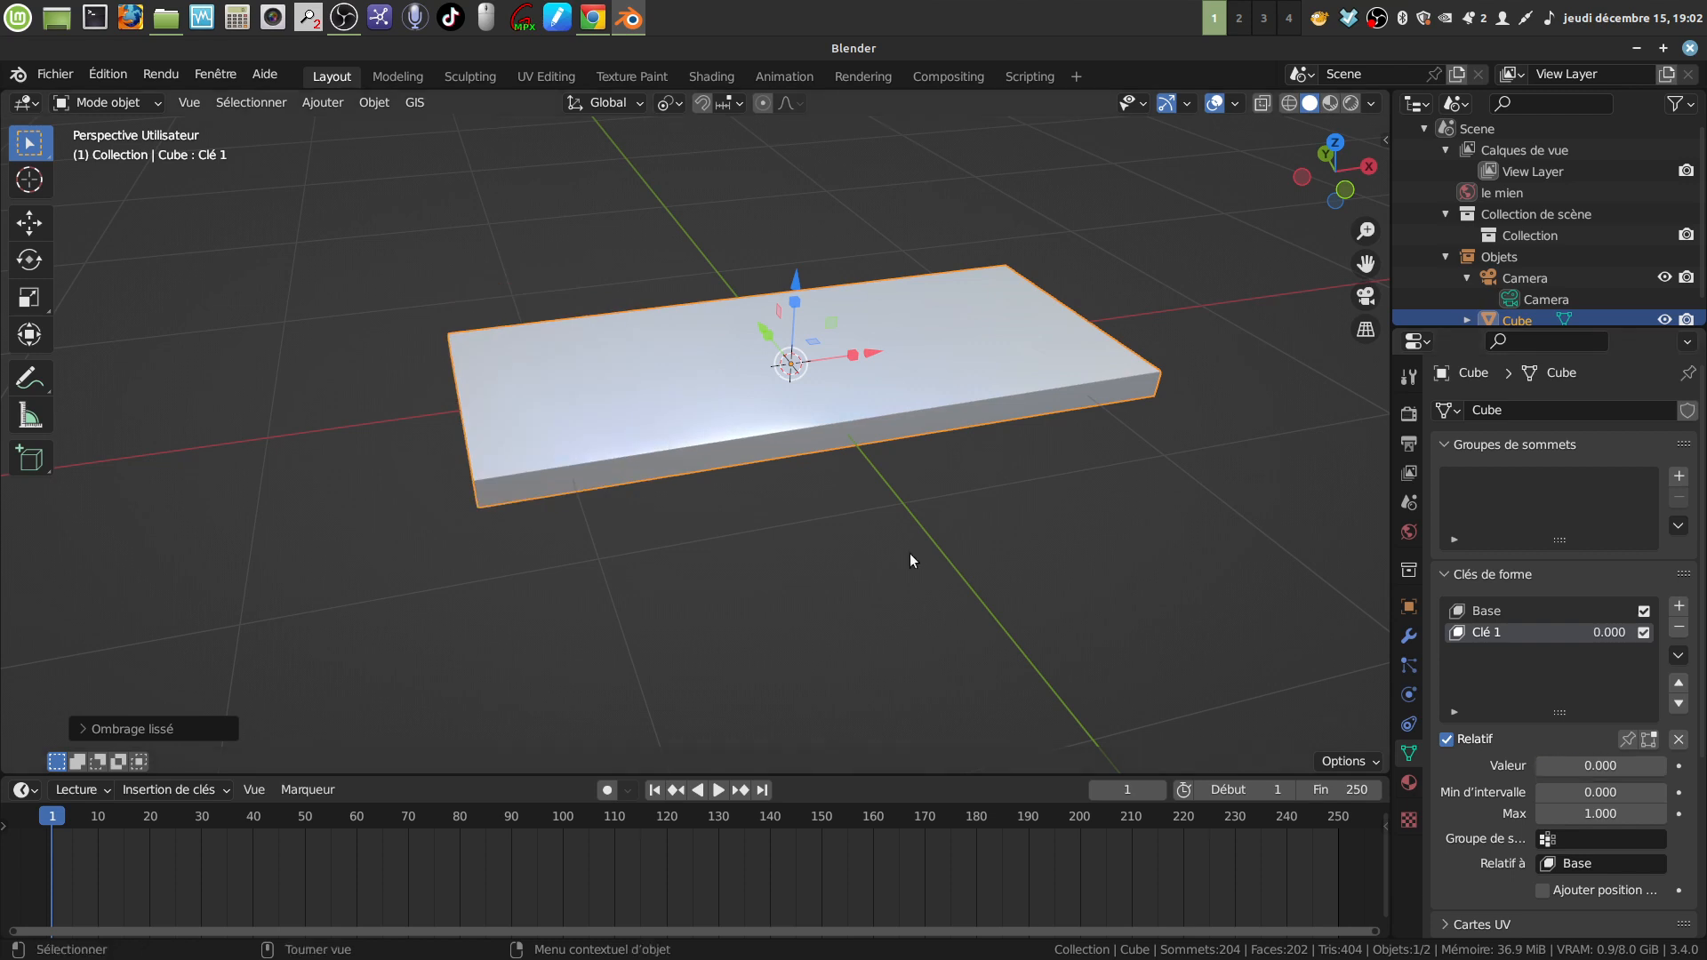
pyautogui.moveTo(910, 553); pyautogui.dragTo(832, 524, button='middle')
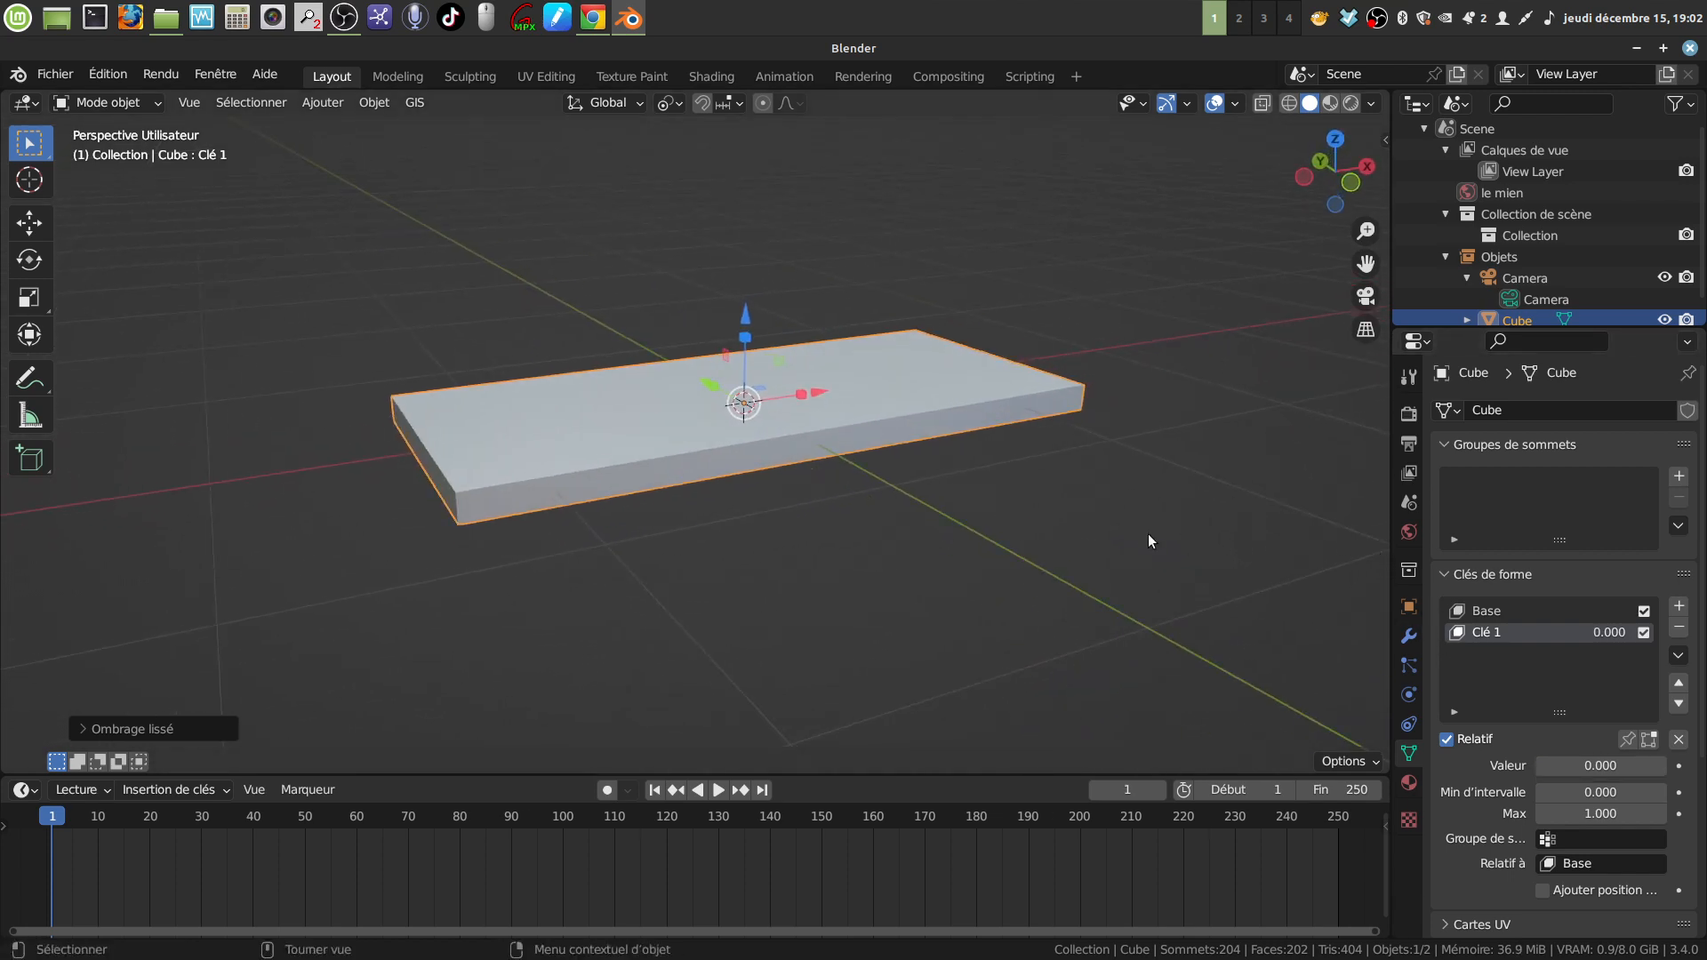
pyautogui.moveTo(1150, 537); pyautogui.dragTo(1136, 538, button='middle')
pyautogui.scroll(-3, 1558, 800)
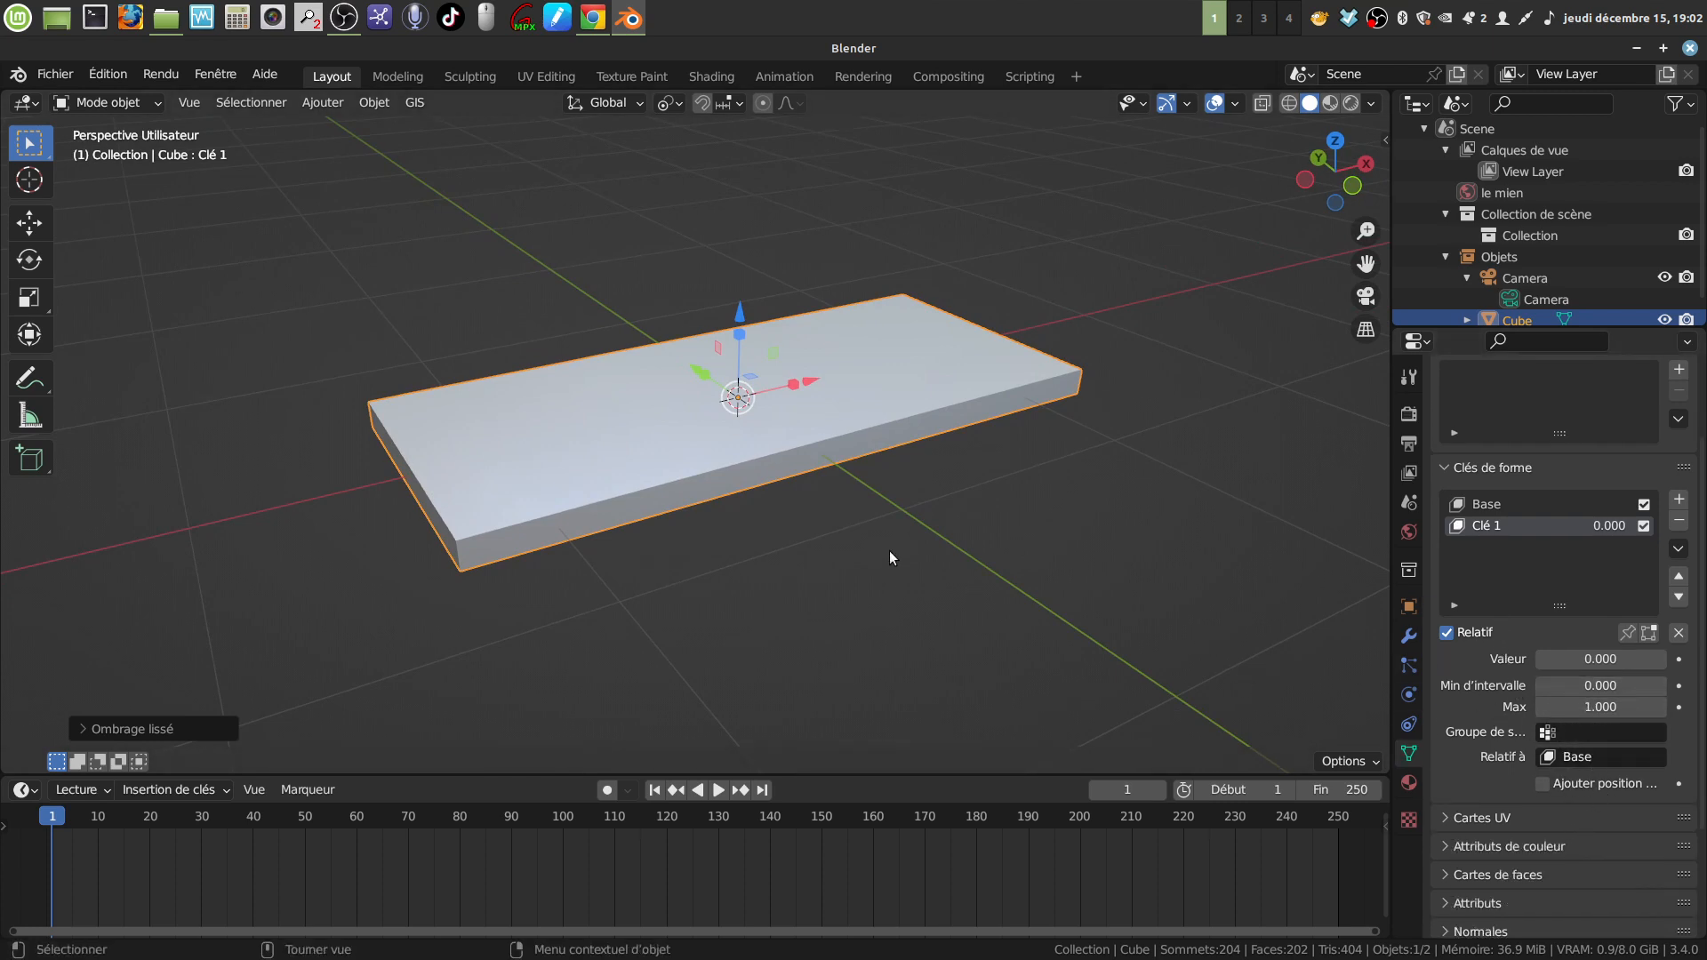
pyautogui.moveTo(888, 560); pyautogui.dragTo(841, 531, button='middle')
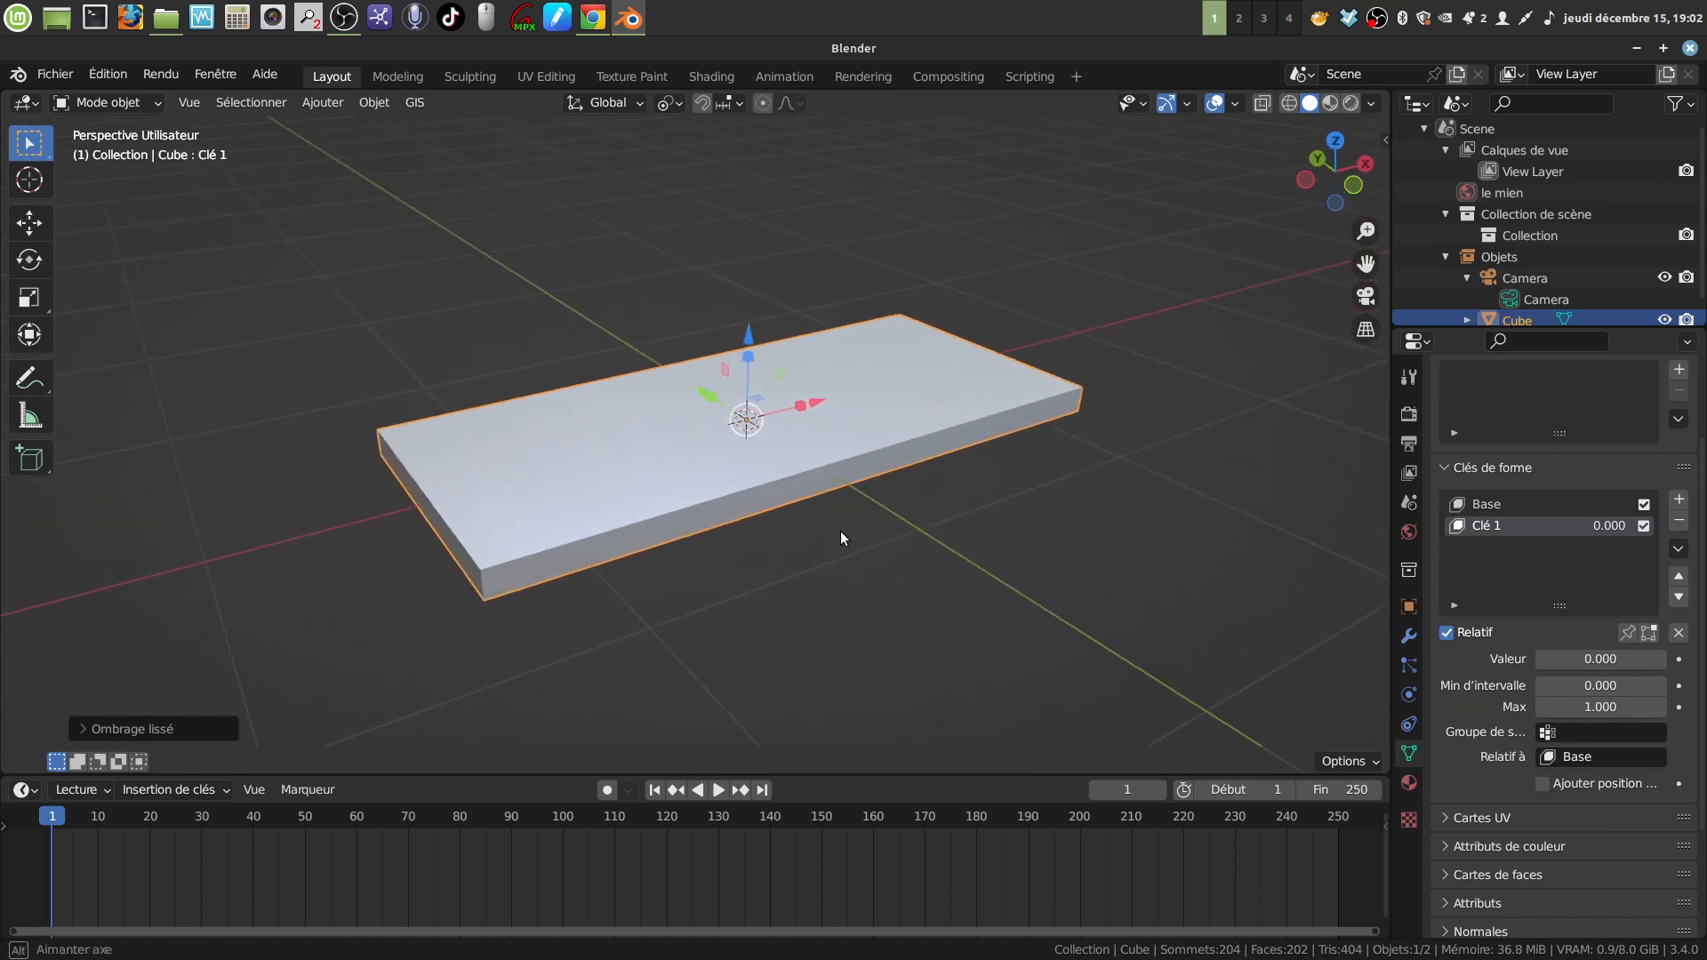
pyautogui.scroll(2, 877, 566)
pyautogui.scroll(-4, 877, 565)
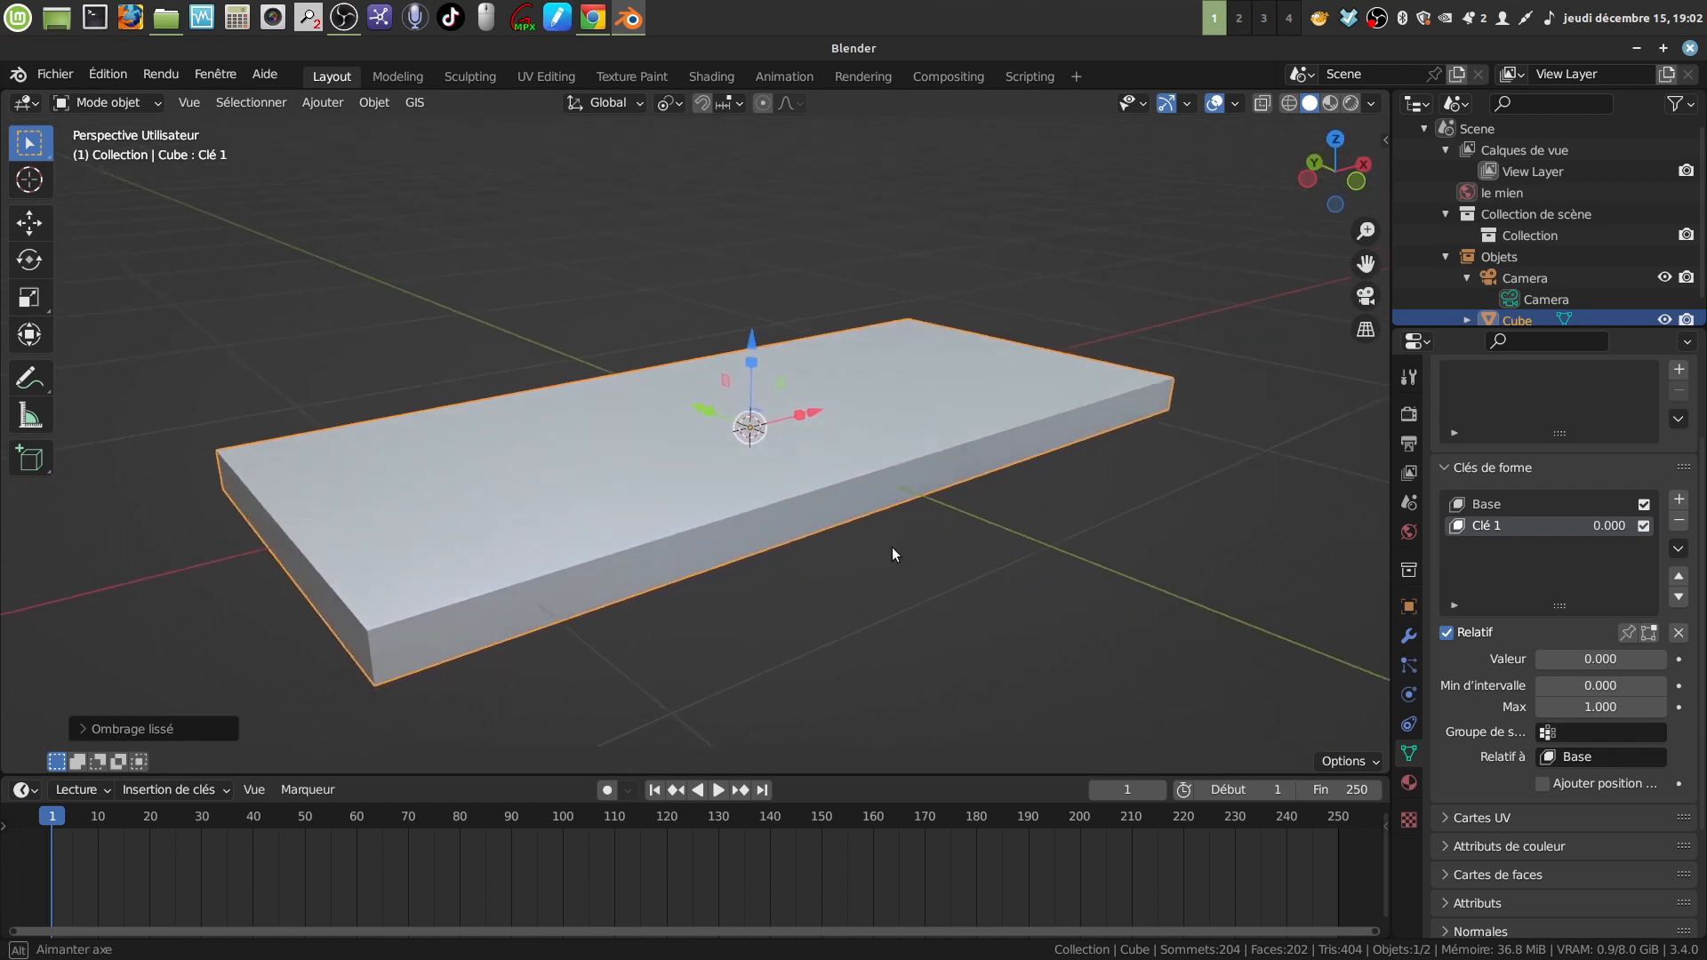
pyautogui.moveTo(685, 525); pyautogui.dragTo(702, 528, button='middle')
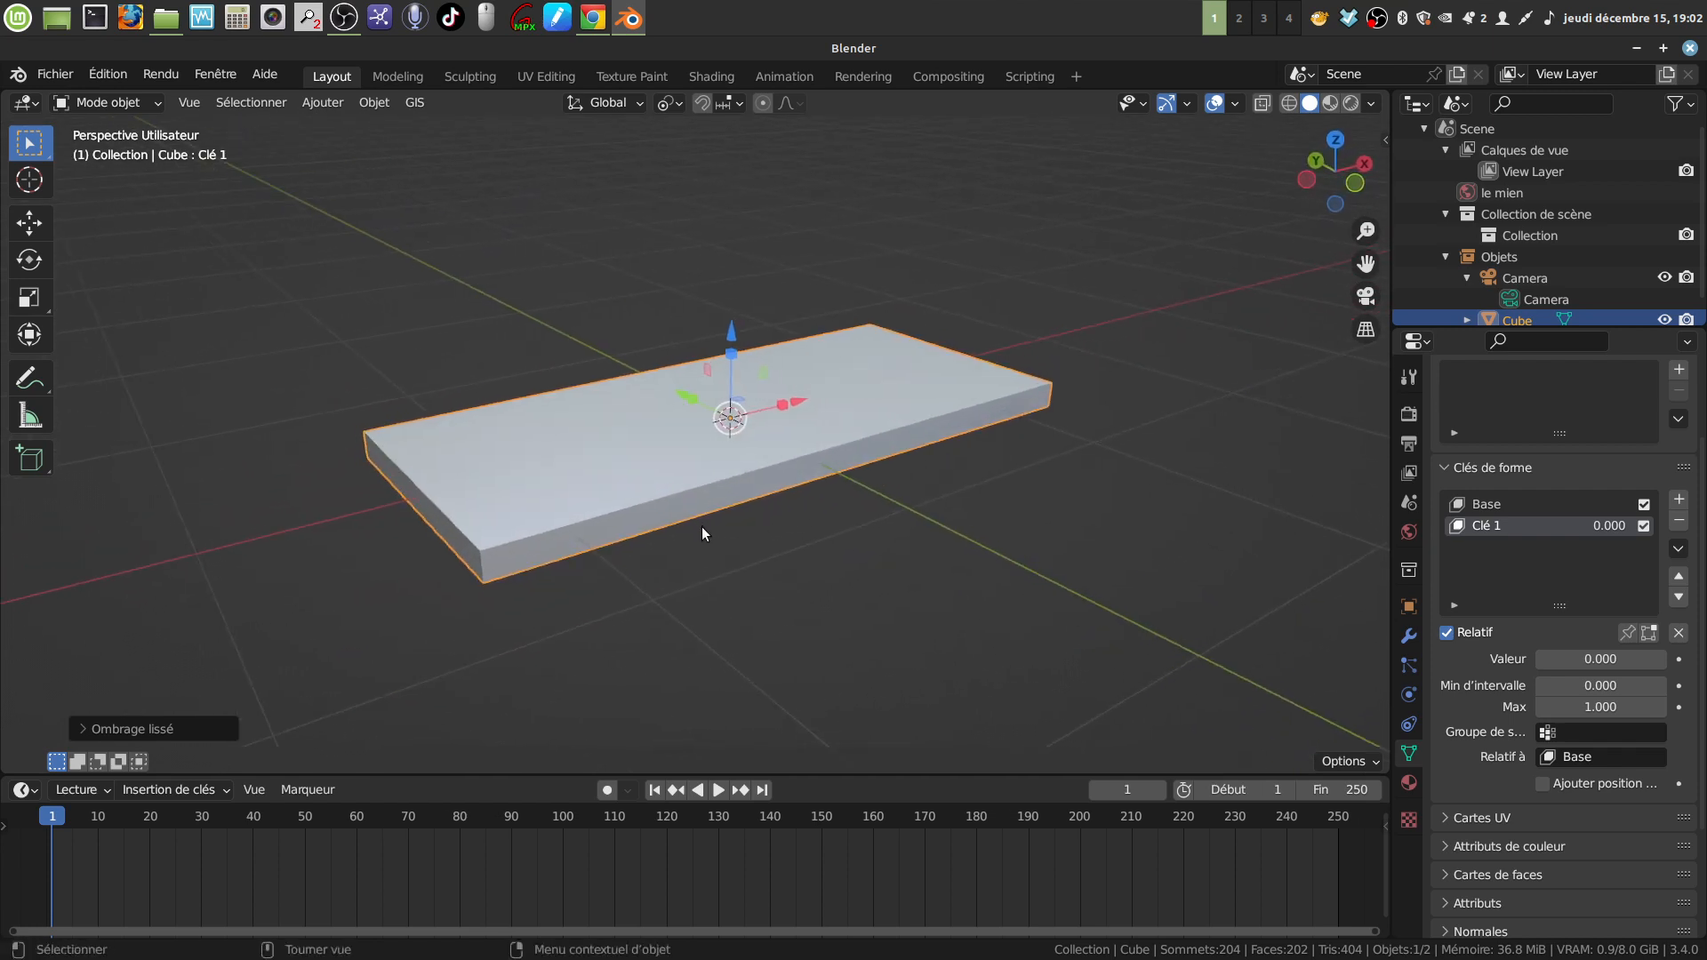
pyautogui.moveTo(682, 465)
pyautogui.mouseDown(button='middle')
pyautogui.moveTo(660, 480)
pyautogui.moveTo(703, 450)
pyautogui.mouseUp(button='middle')
pyautogui.moveTo(990, 345)
pyautogui.mouseDown(button='middle')
pyautogui.moveTo(973, 350)
pyautogui.moveTo(992, 335)
pyautogui.mouseUp(button='middle')
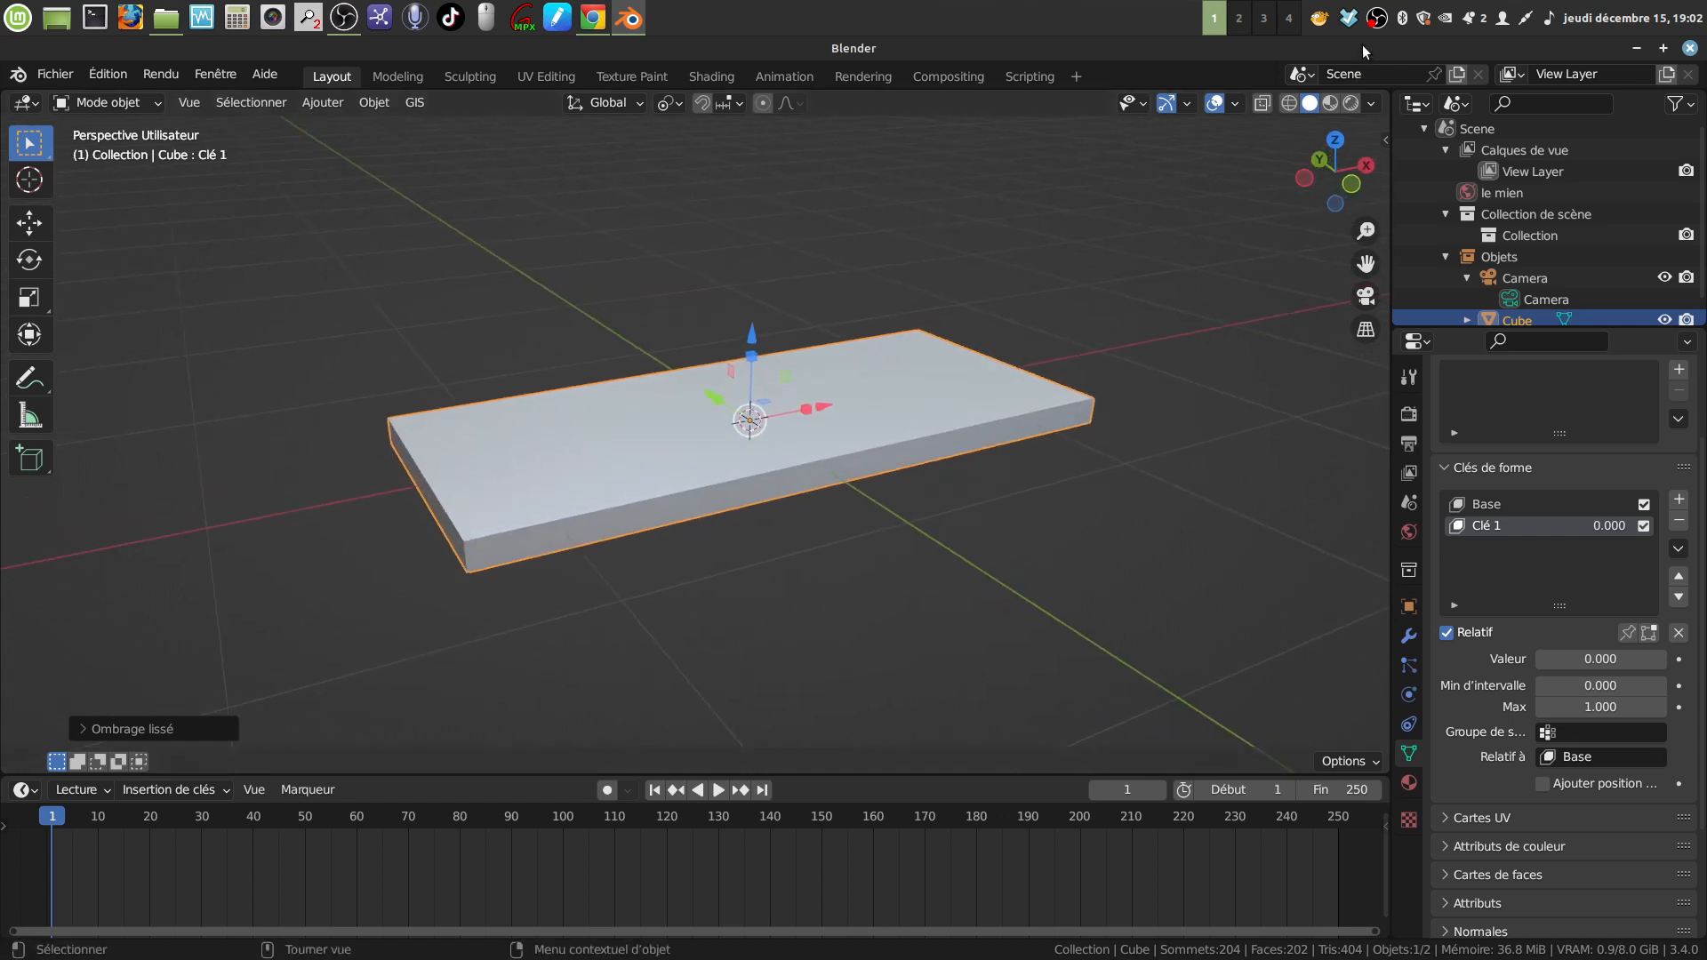